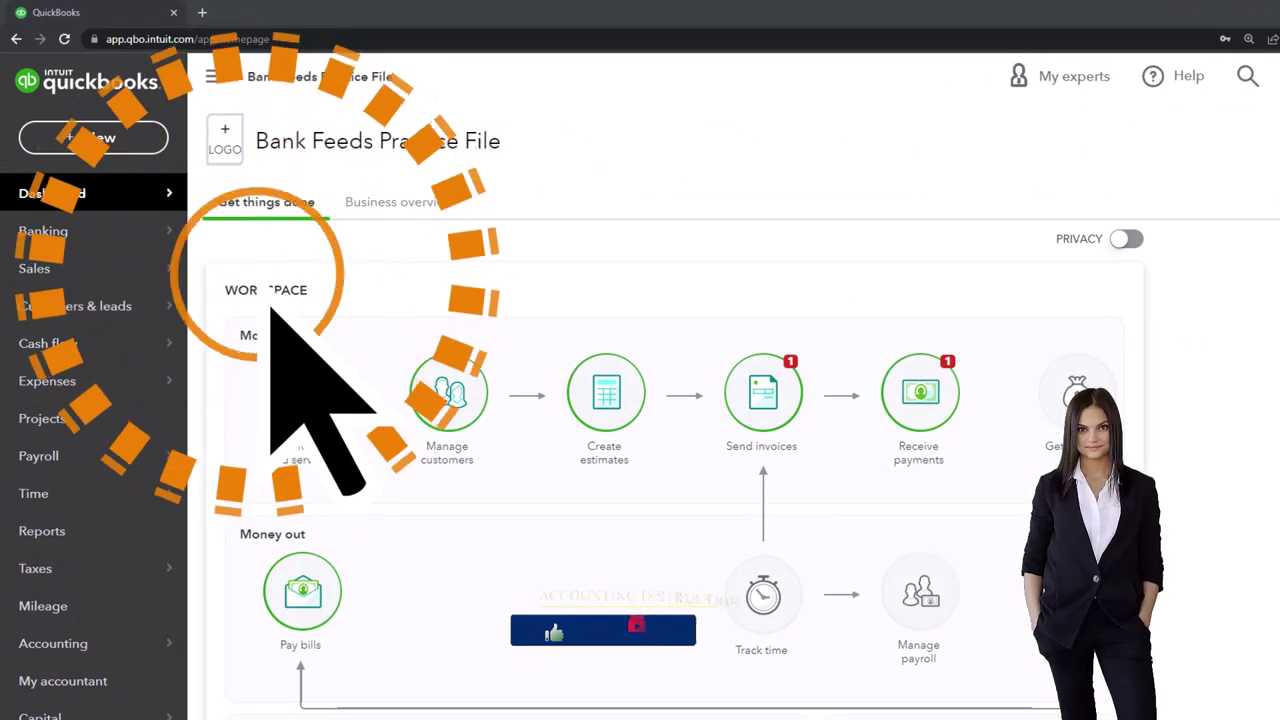
Bring up the incognito Sample Company window, view its settings options including the switch to Accountant view, and put the window away
key("alt+Tab")
left_click_drag(630, 205, 545, 179)
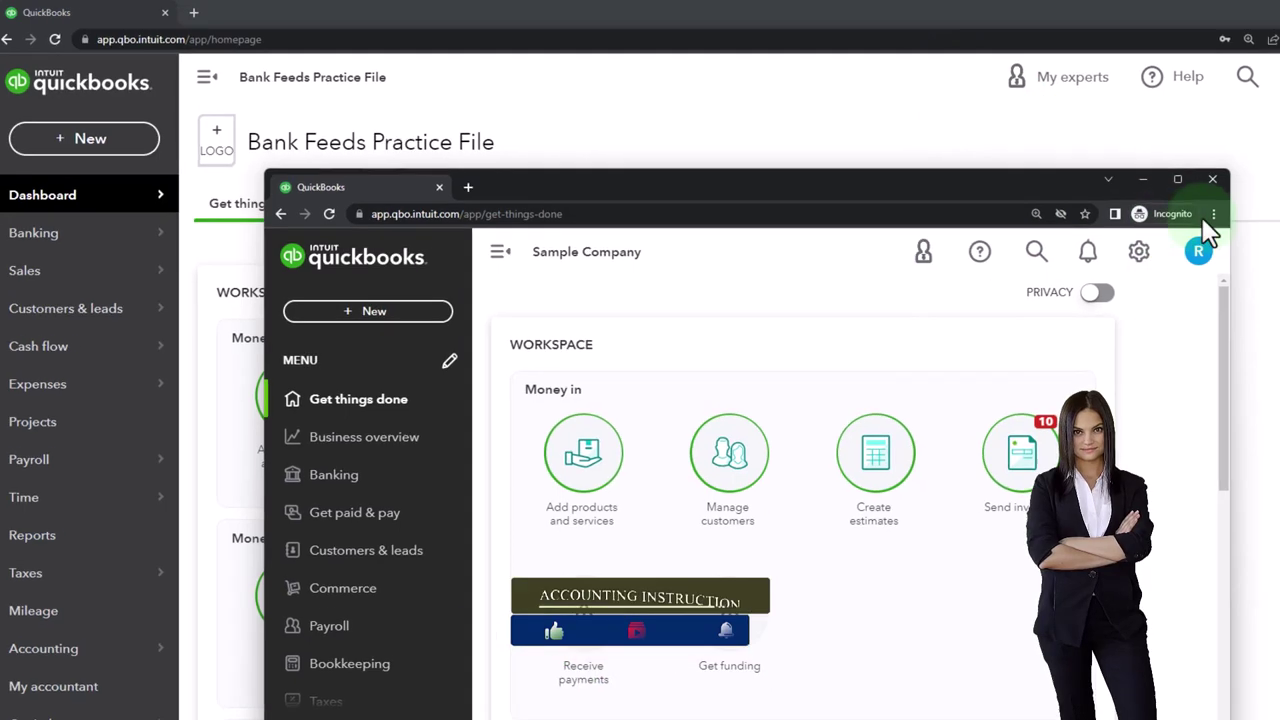
left_click(1214, 212)
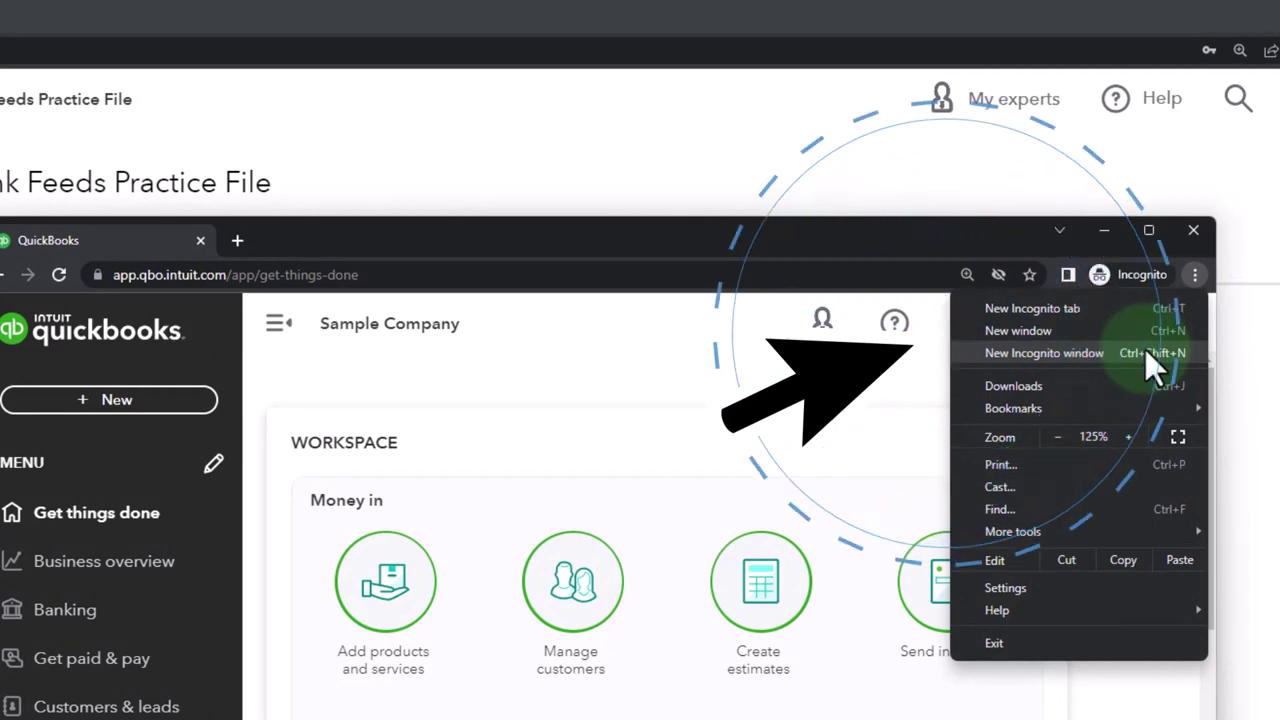
left_click(477, 354)
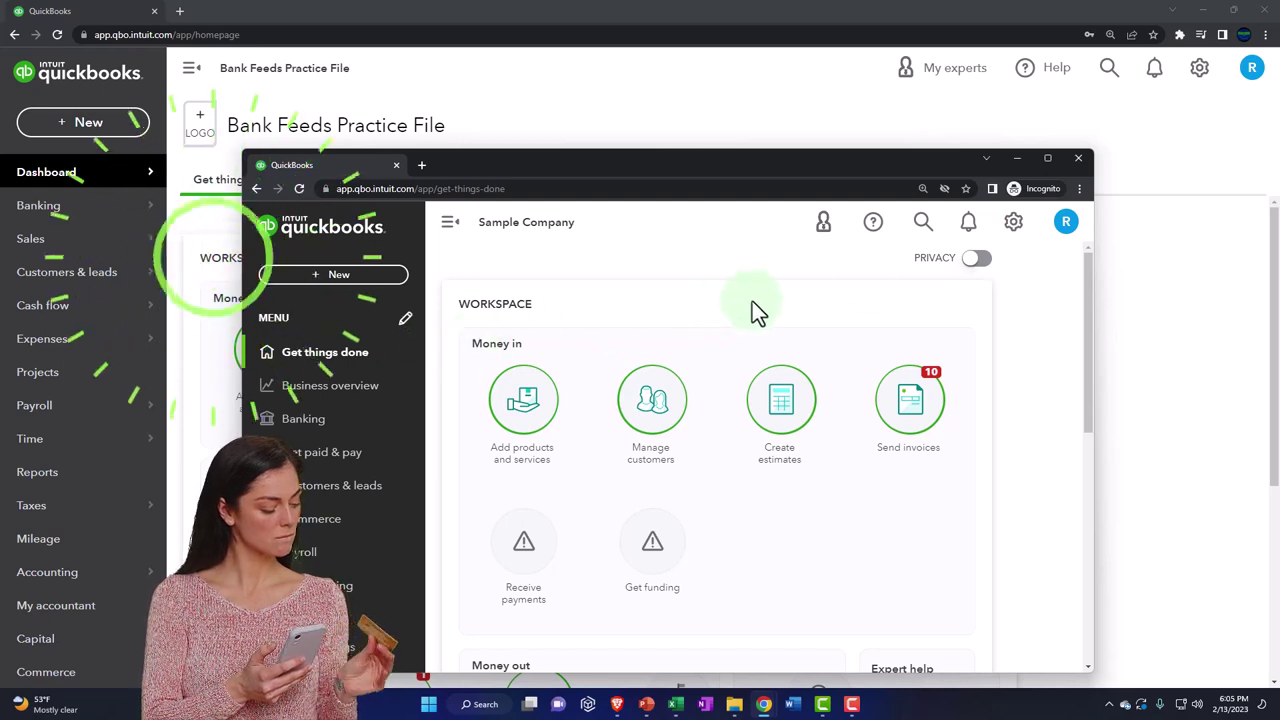
left_click(1013, 224)
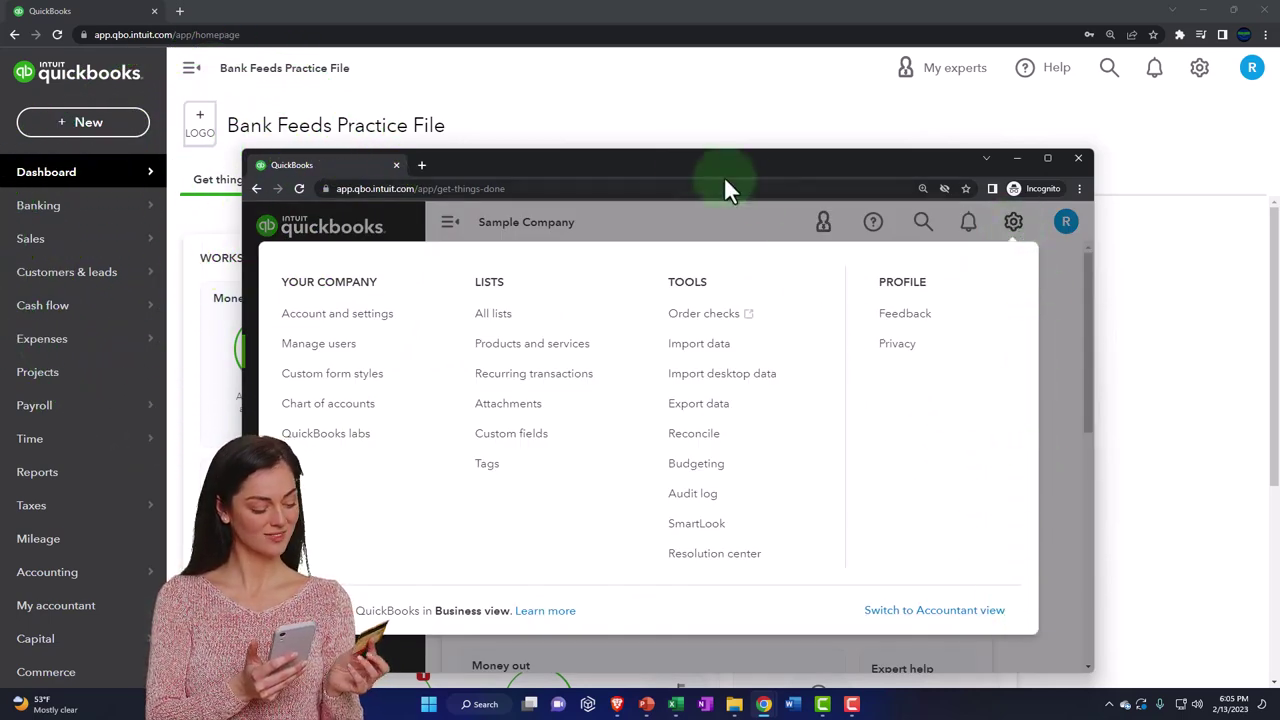
left_click_drag(724, 176, 1279, 150)
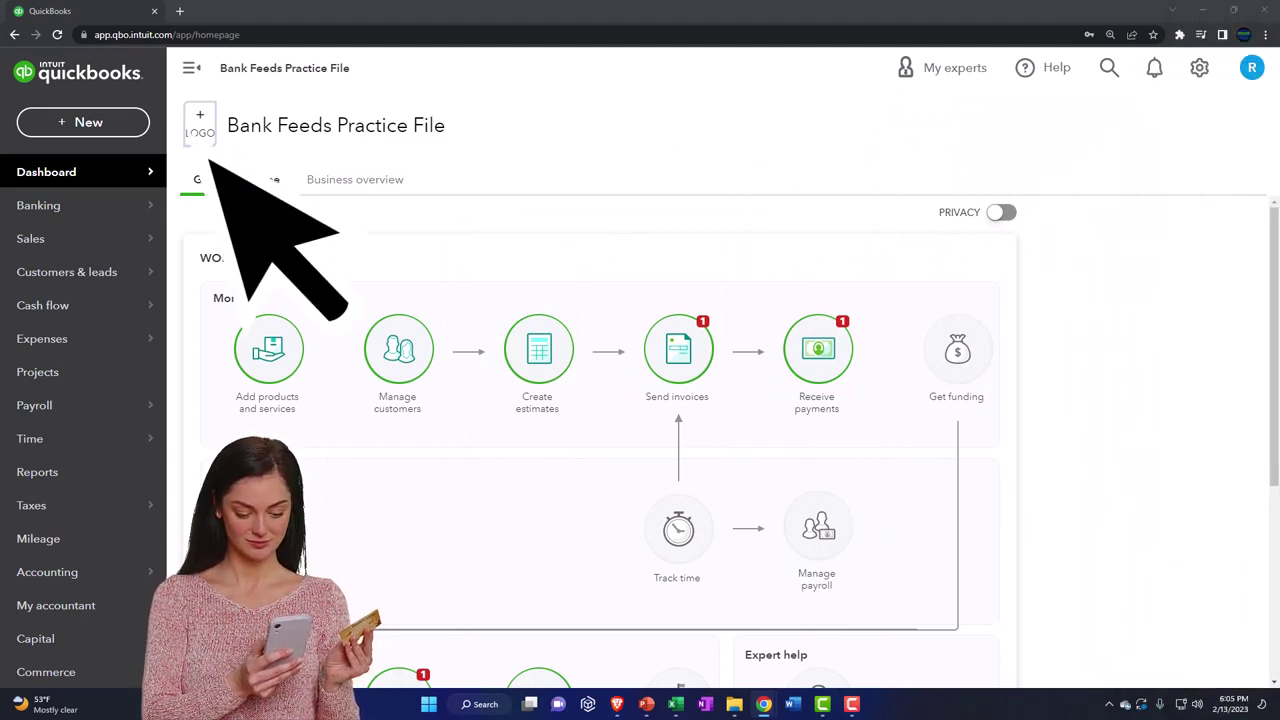
Duplicate the Bank Feeds Practice File browser tab twice to have three tabs of the company file
right_click(102, 14)
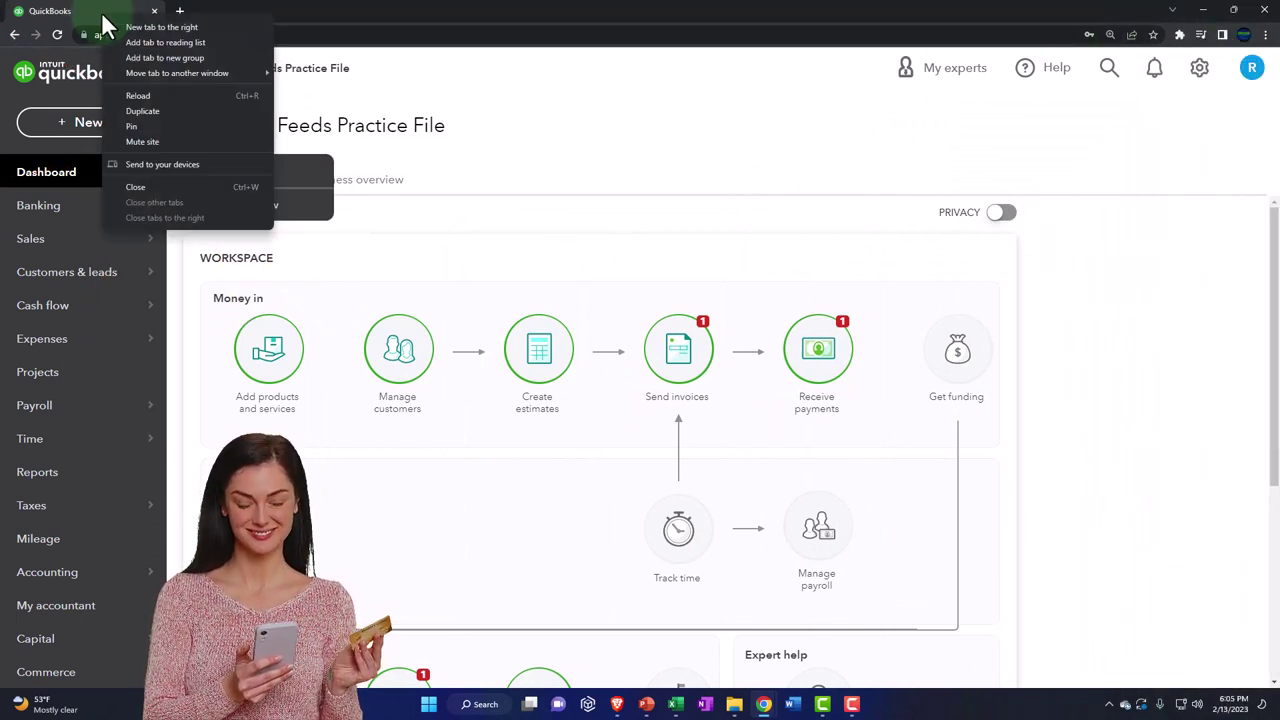
left_click(183, 112)
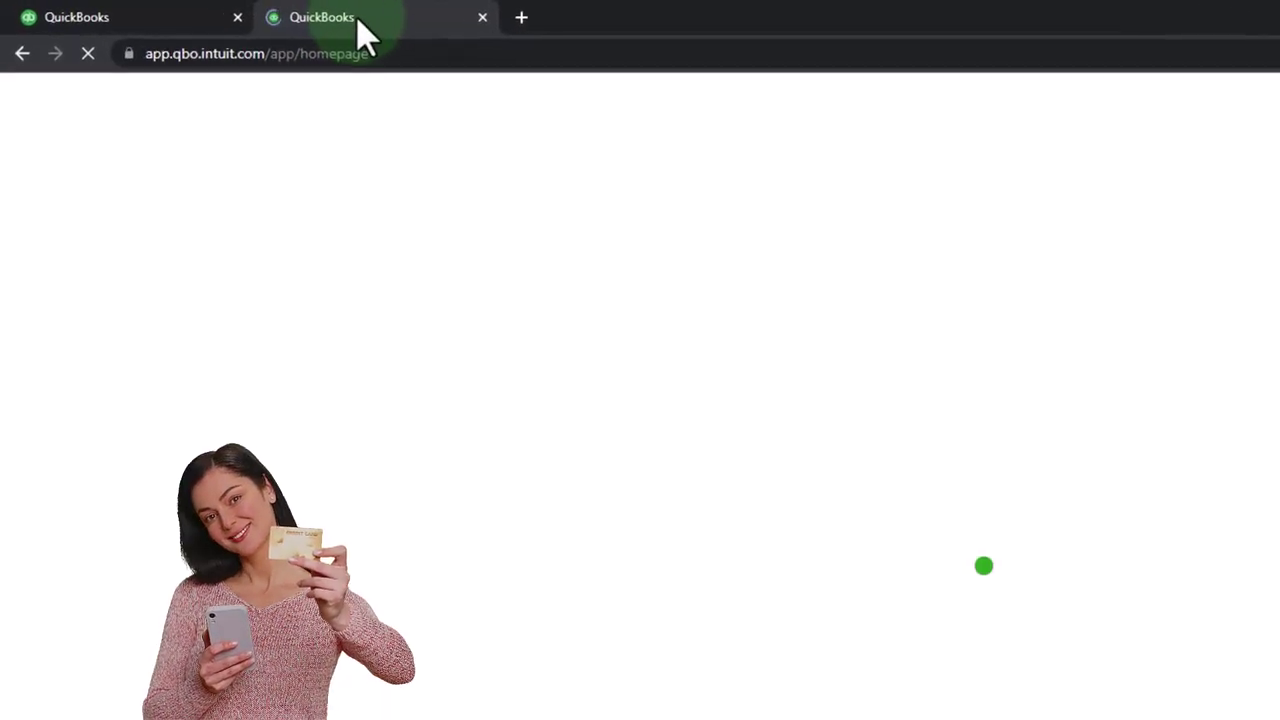
right_click(360, 33)
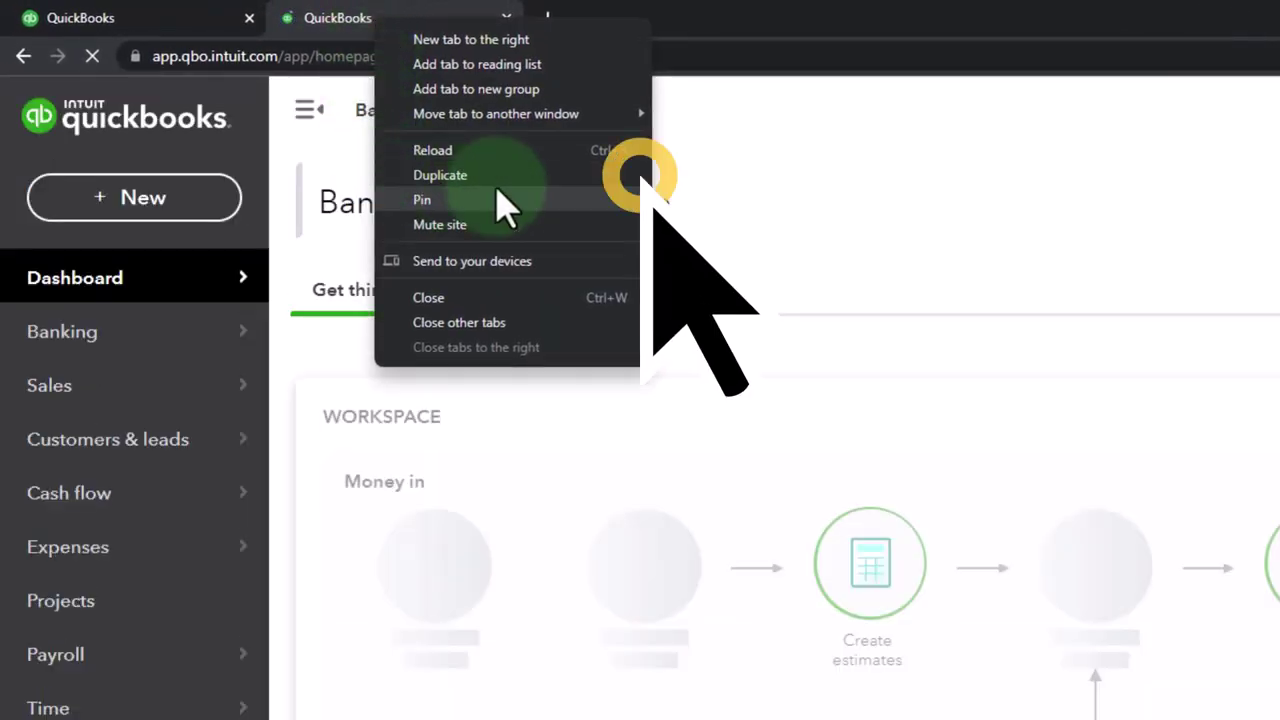
left_click(545, 177)
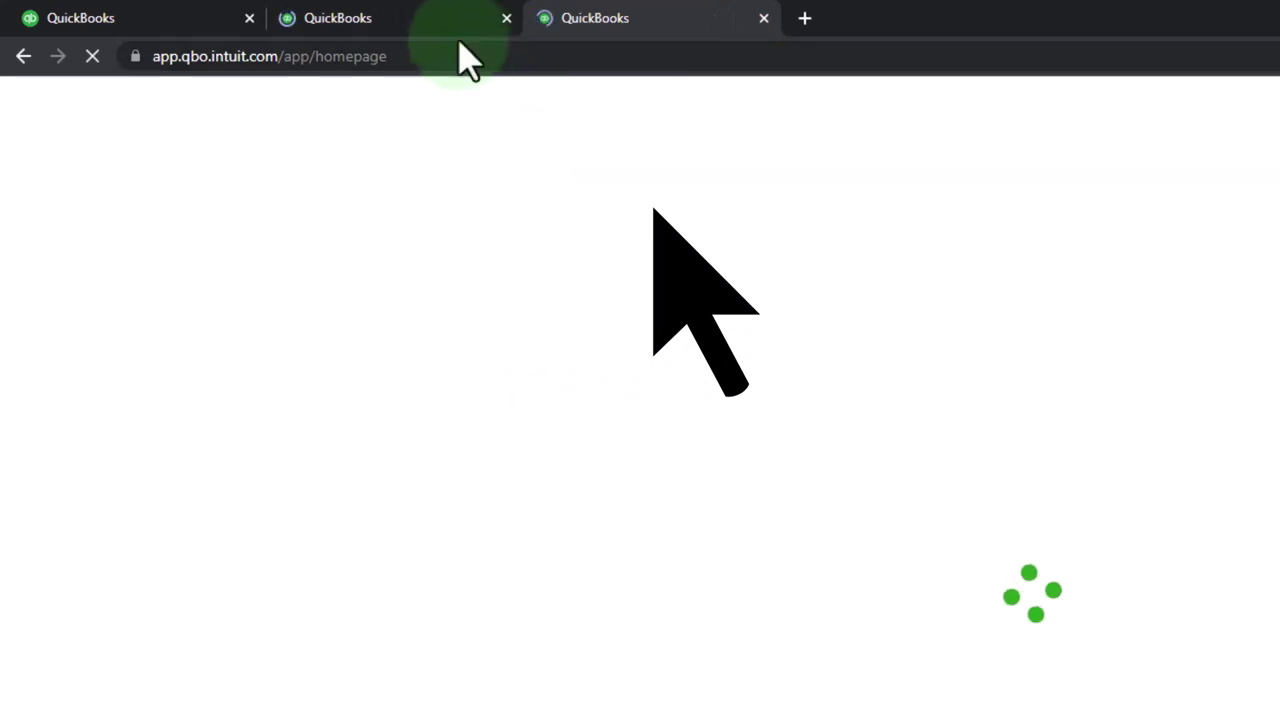
Open the favorite Balance Sheet report in the second browser tab
left_click(425, 22)
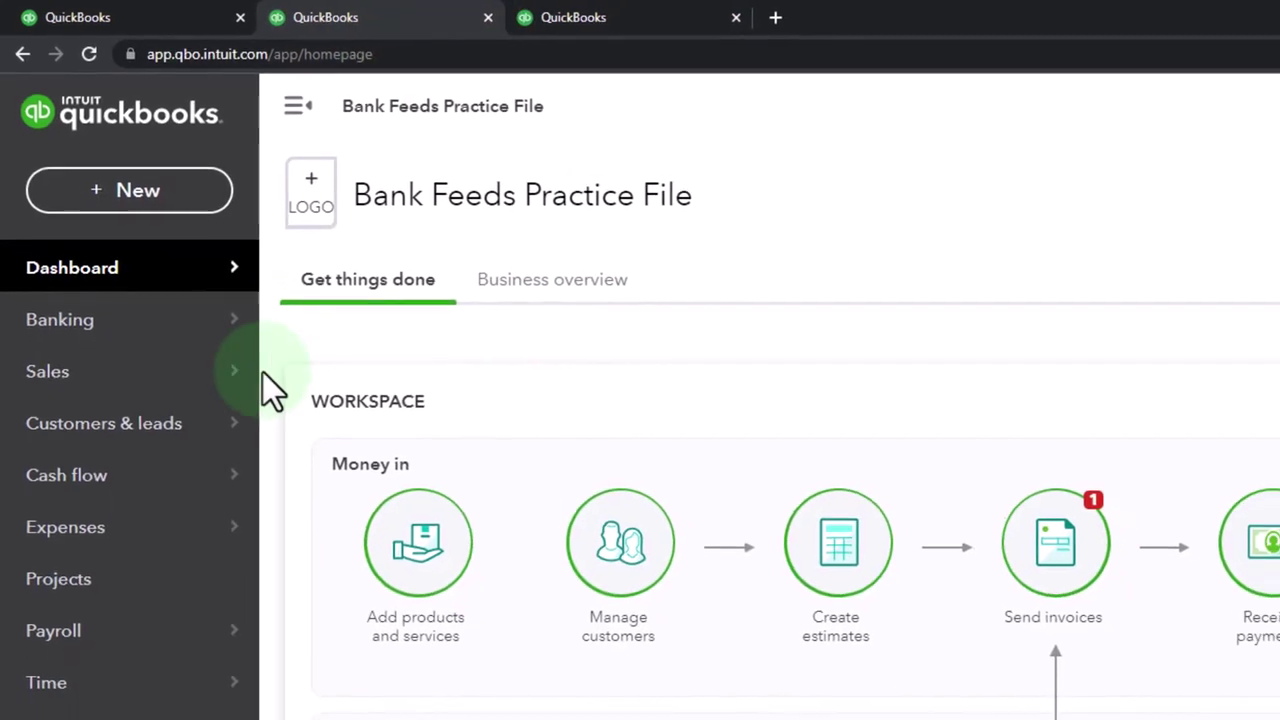
left_click(117, 702)
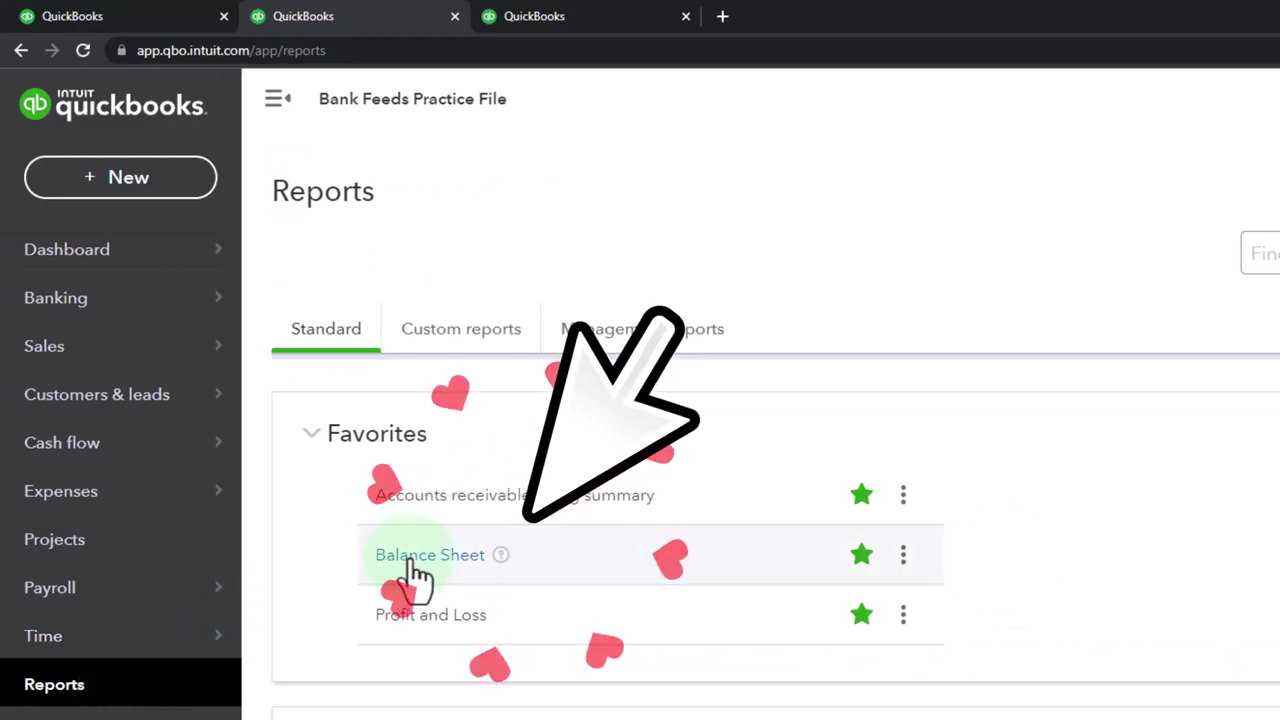
left_click(413, 562)
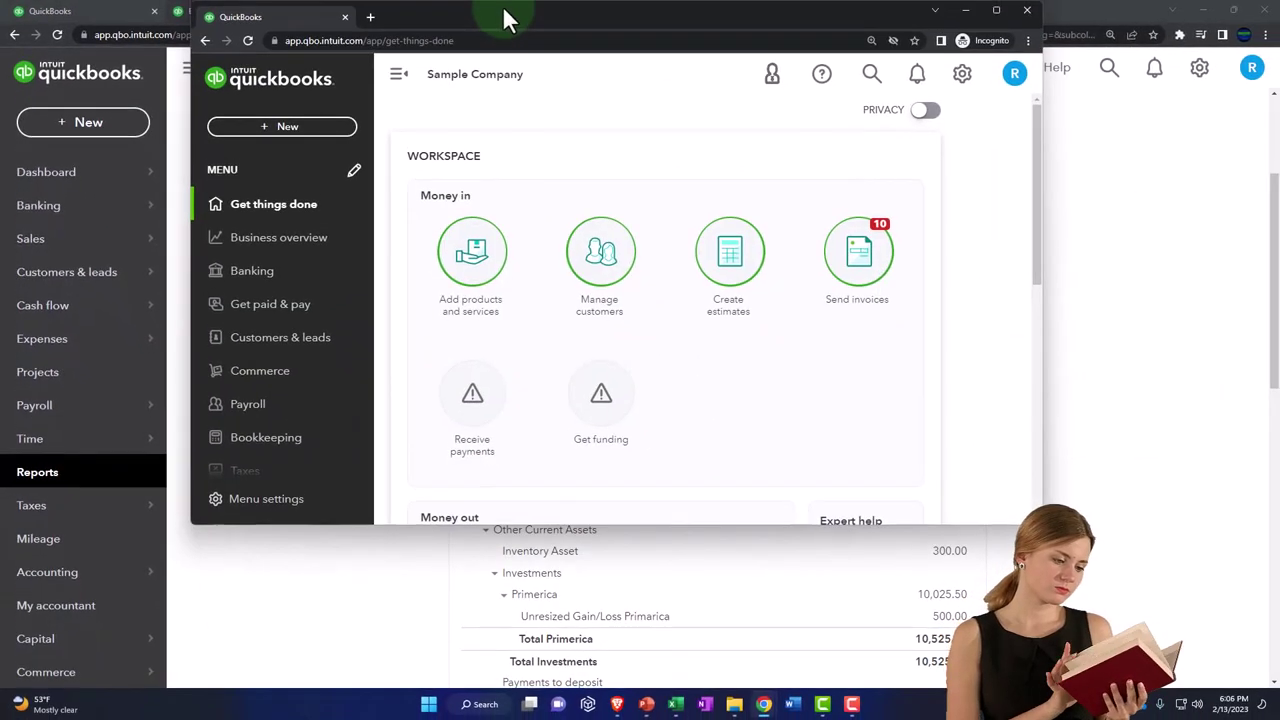
Look up where Reports sits under Business overview in the maximized Sample Company window, and return to the practice file
left_click_drag(501, 20, 480, 2)
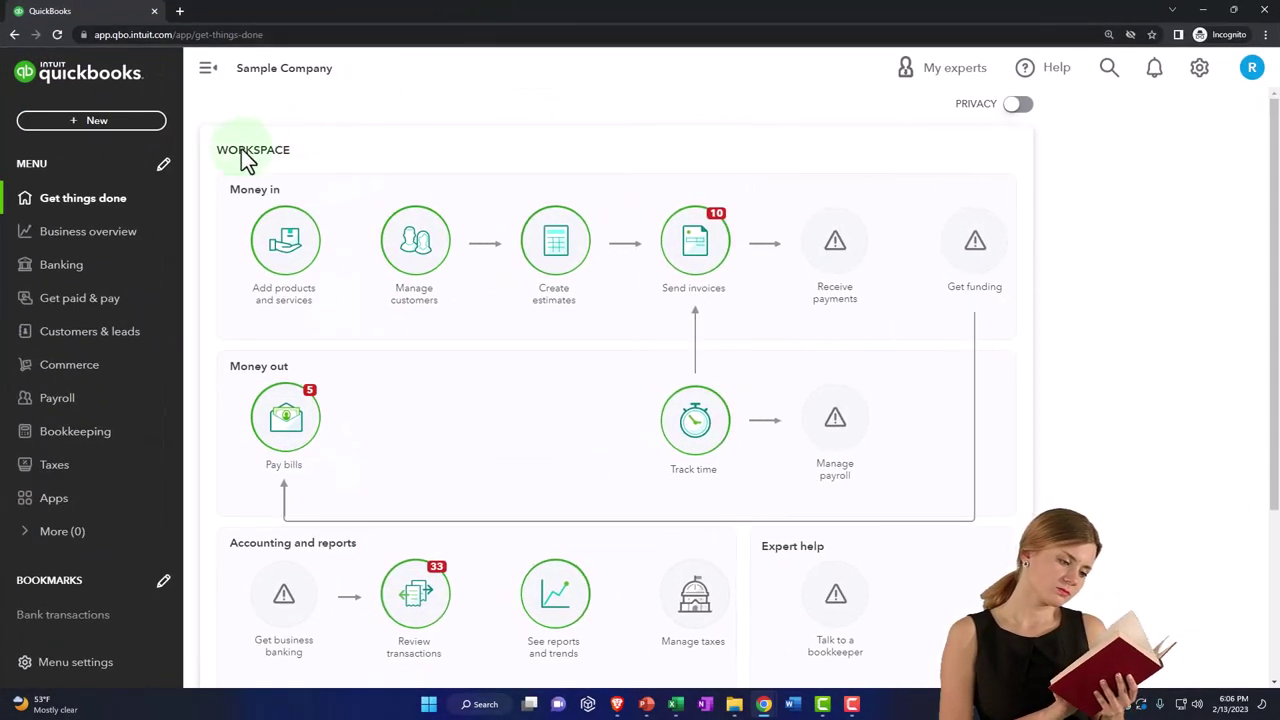
left_click(84, 240)
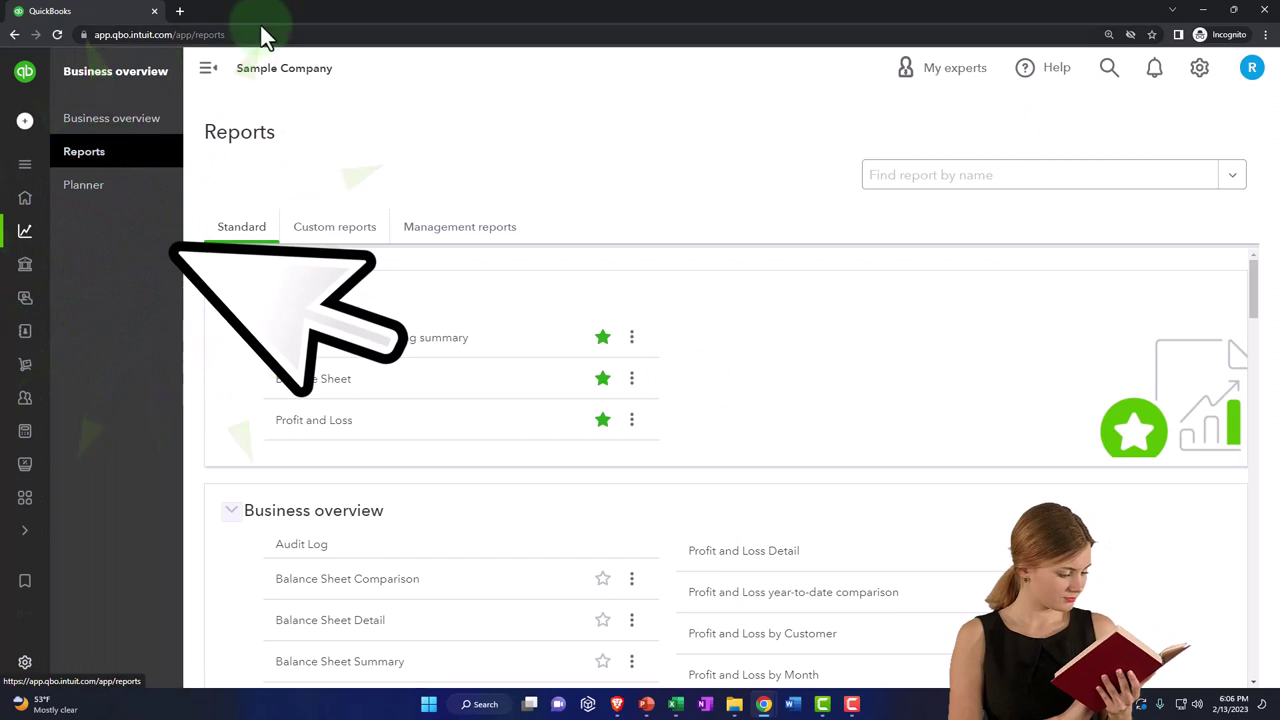
left_click_drag(270, 14, 1279, 80)
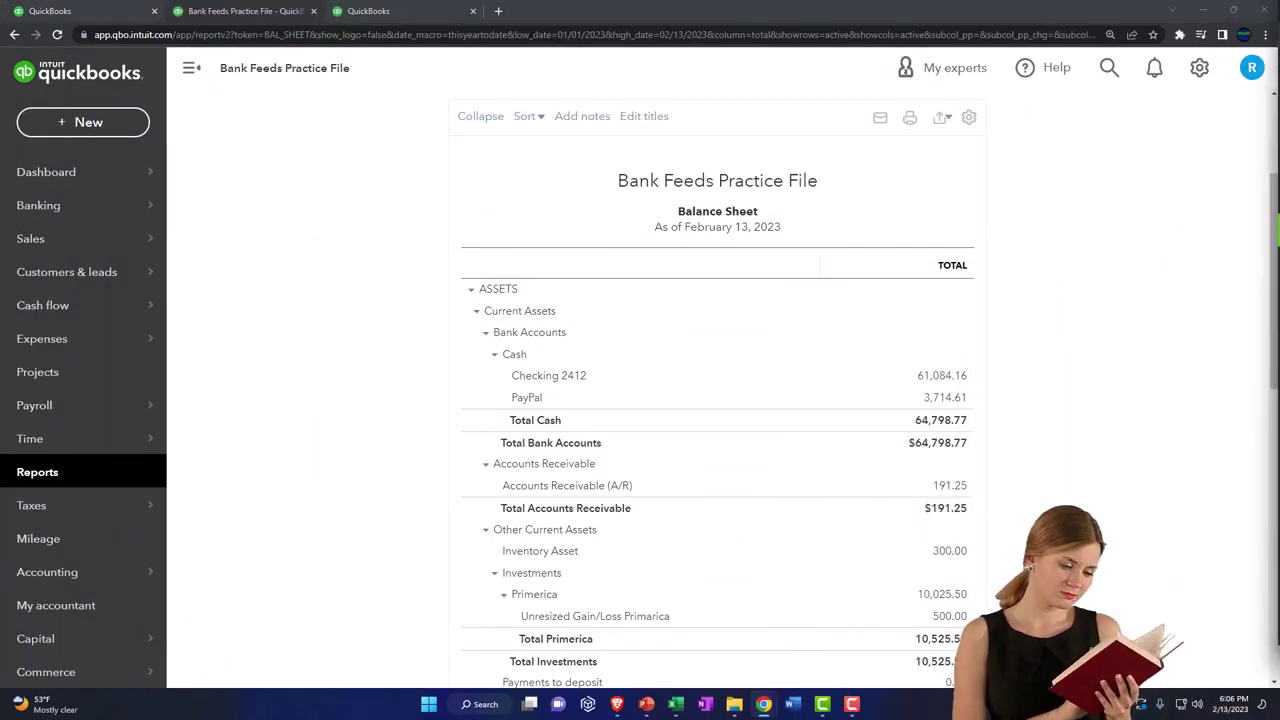
Open the favorite Profit and Loss report in the third browser tab and collapse the navigation menu
left_click(394, 10)
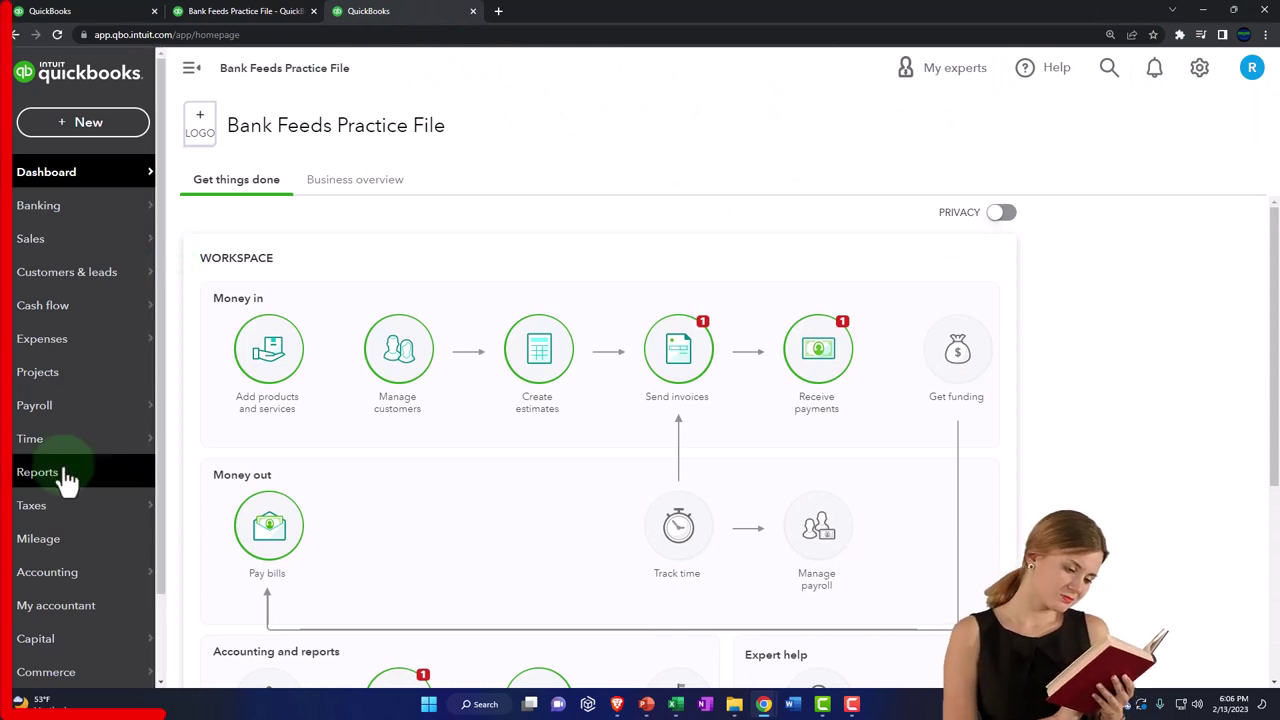
left_click(38, 472)
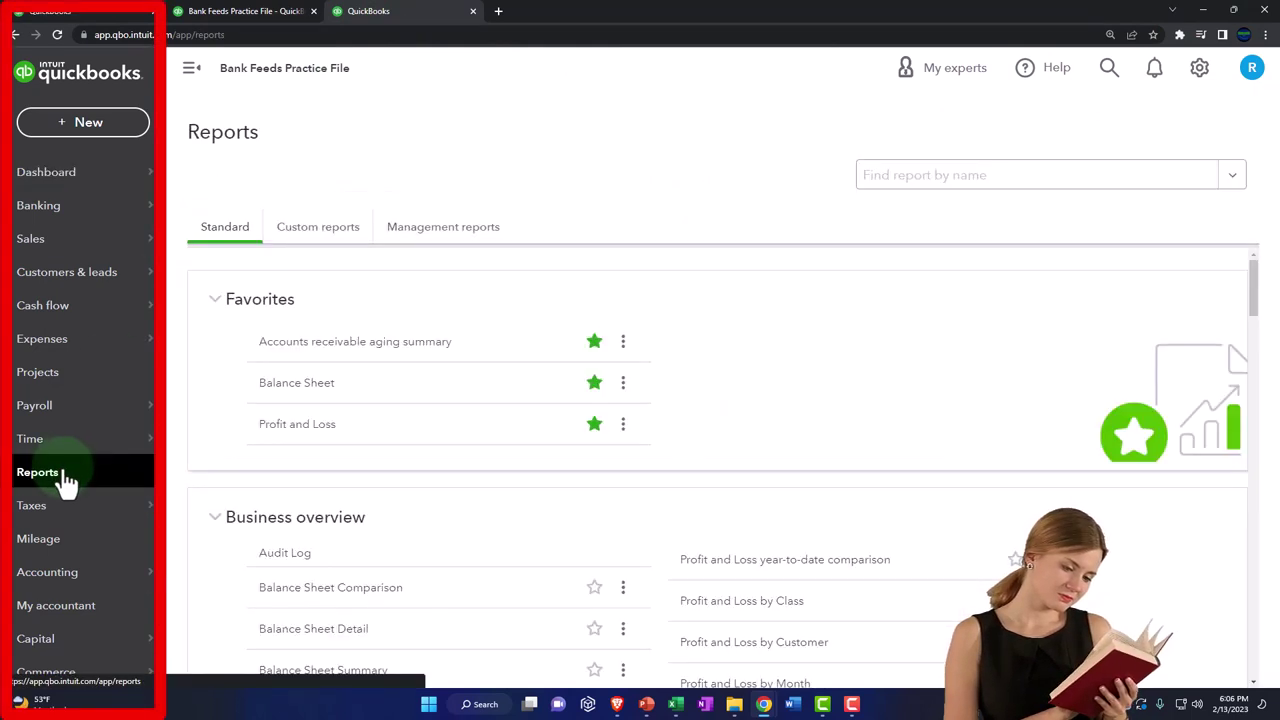
left_click(283, 426)
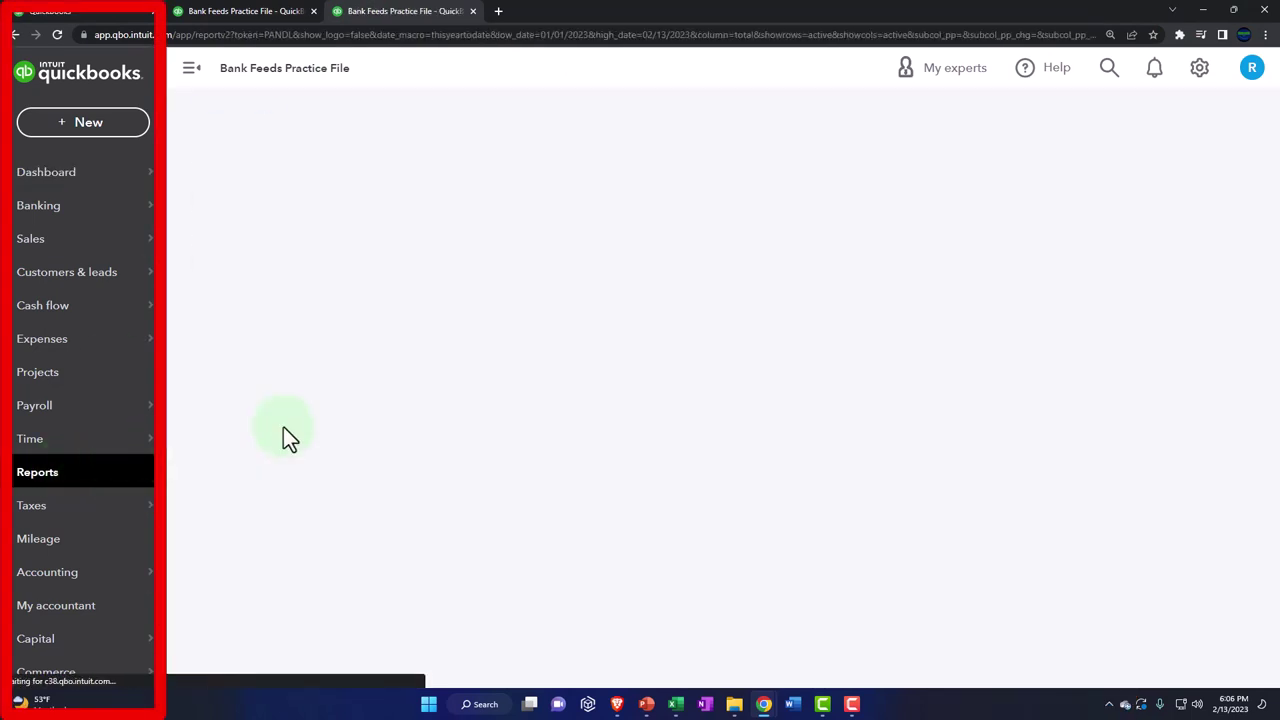
left_click(191, 70)
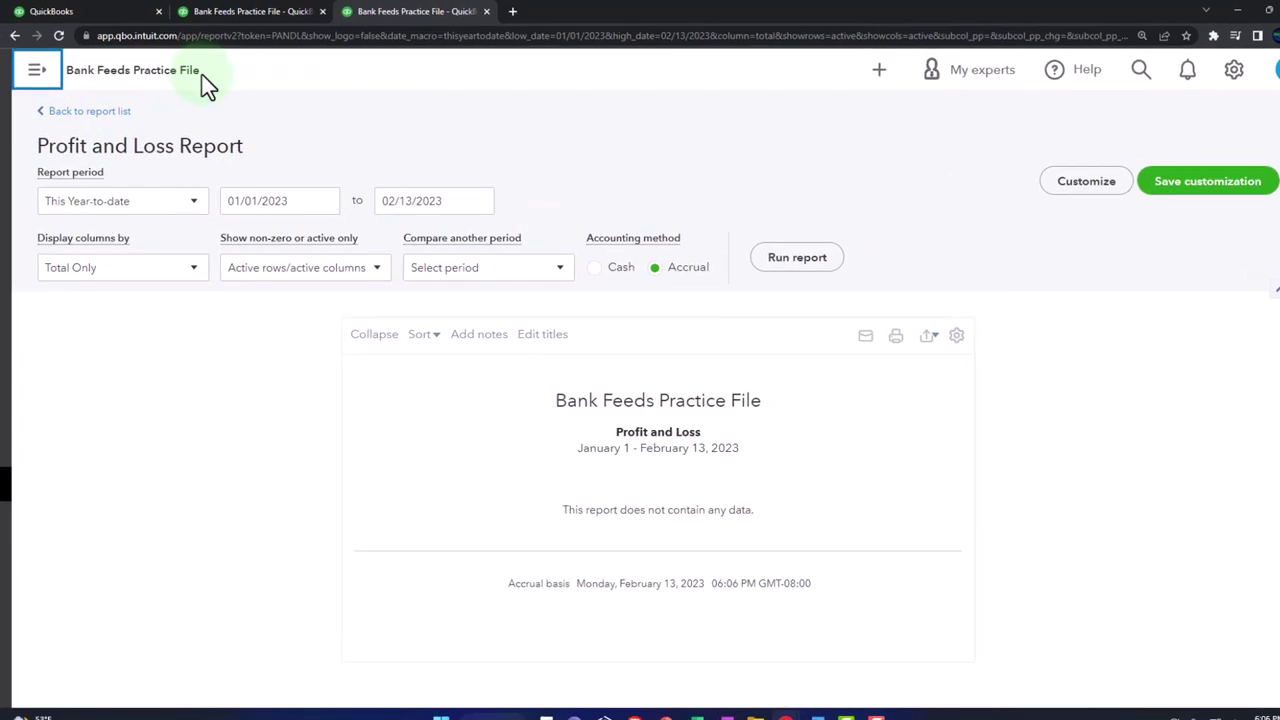
Run the Profit and Loss report for the period 01/01/2022 to 12/31/2022
left_click(430, 195)
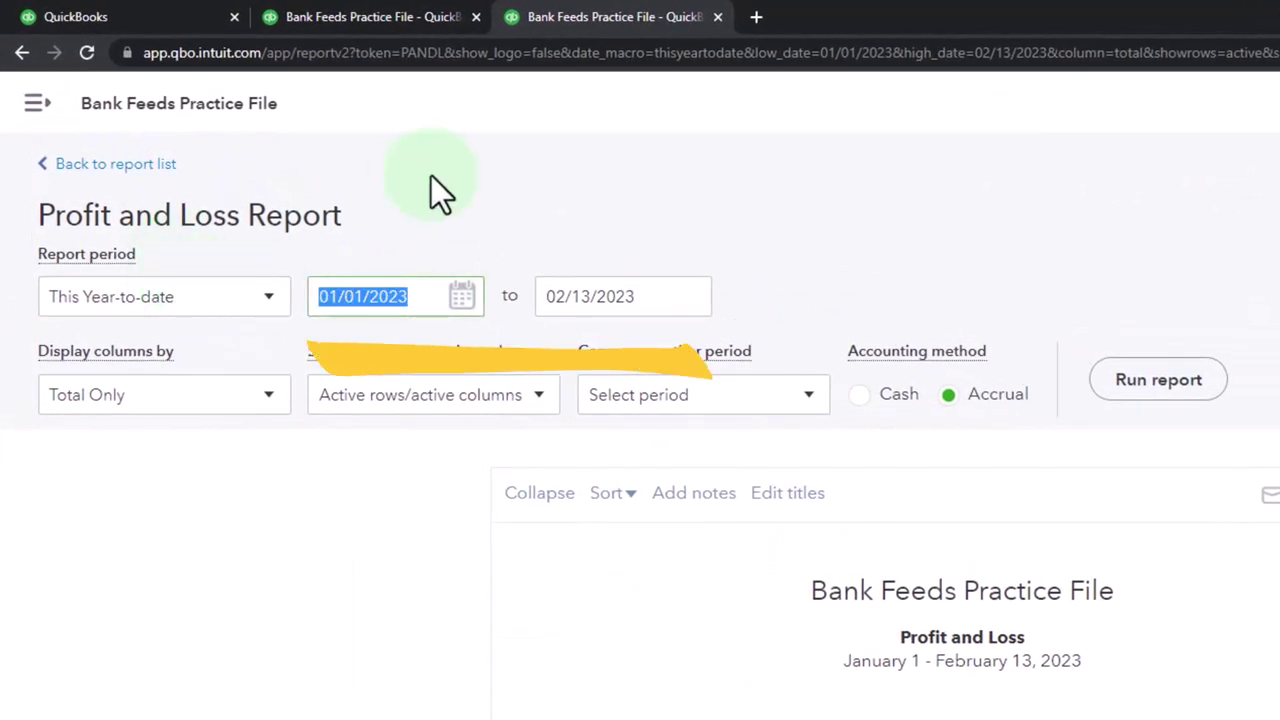
type("010122")
key("Tab")
type("1")
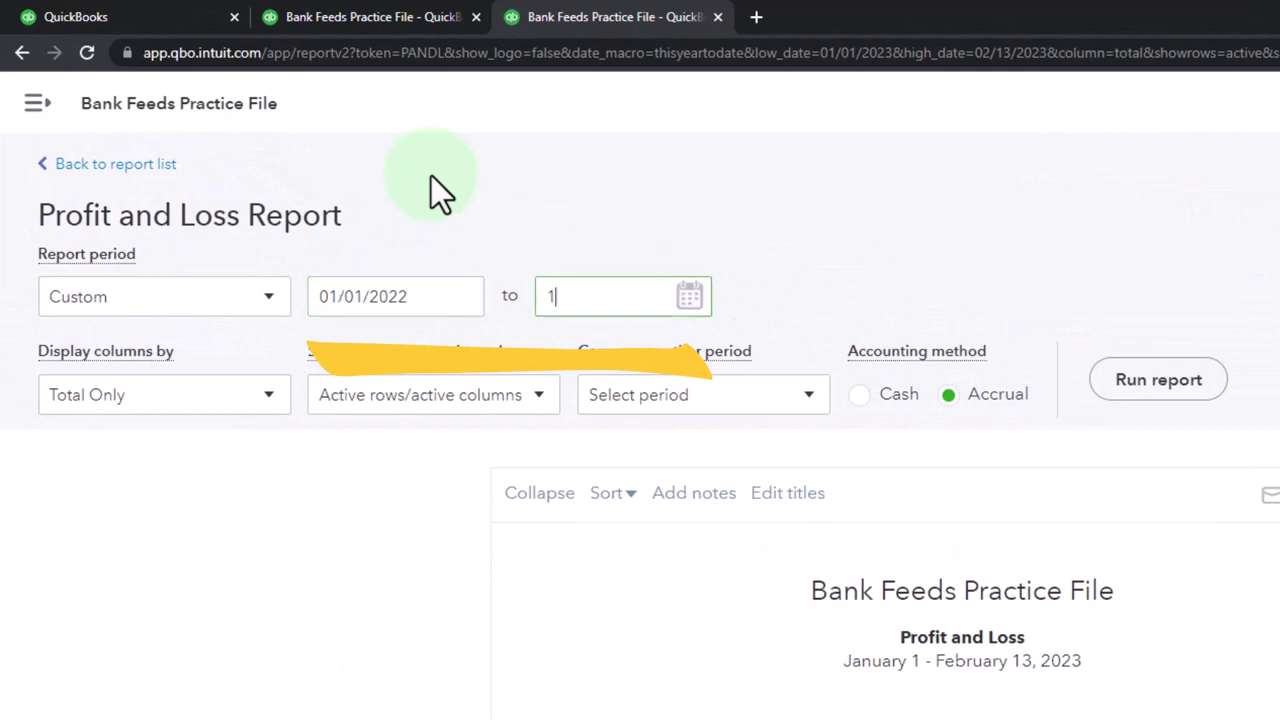
type("2/31/202")
key("Tab")
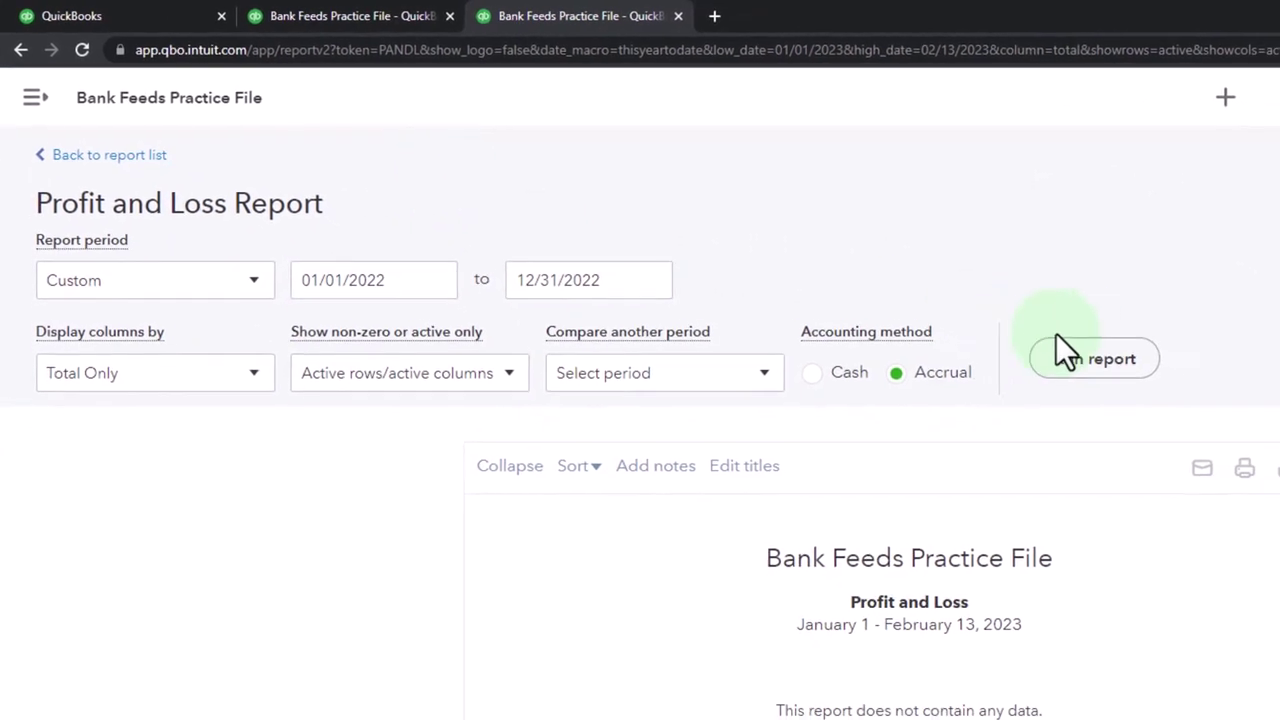
left_click(1068, 352)
scroll(1003, 302, "down", 5)
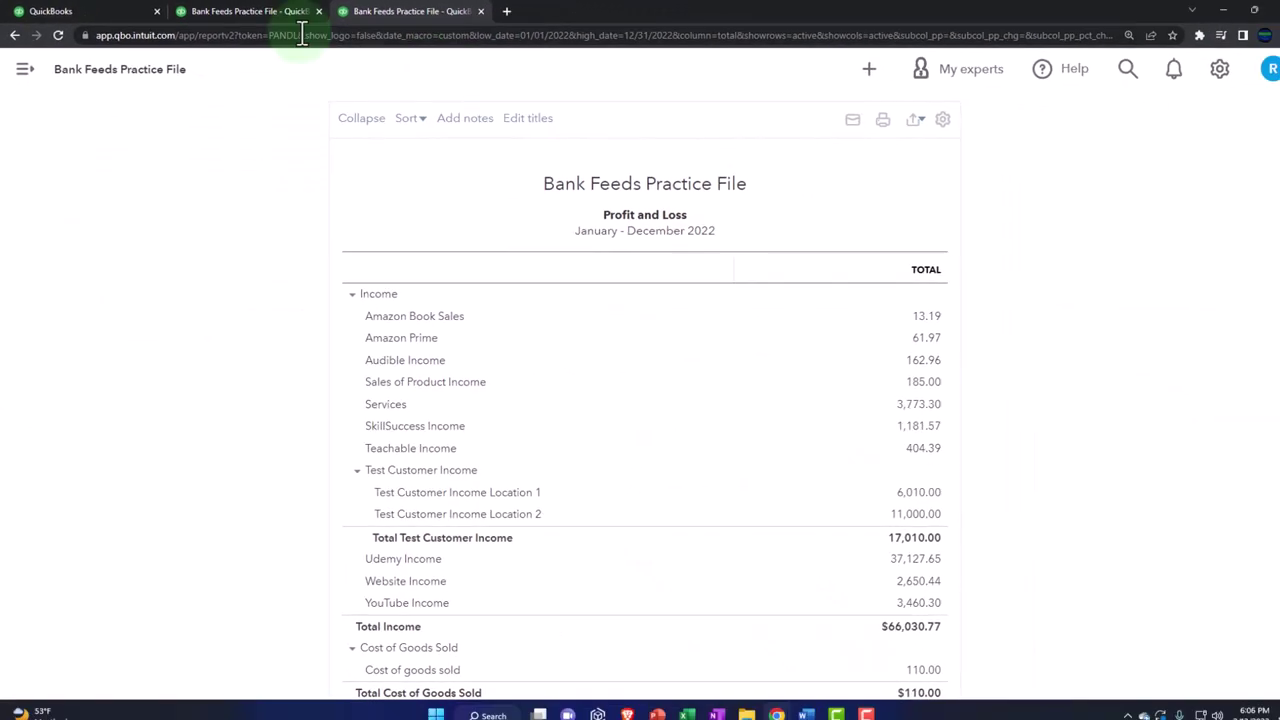
Collapse the navigation menu on the Balance Sheet tab and run that report for 01/01/2022 to 12/31/2022
left_click(250, 12)
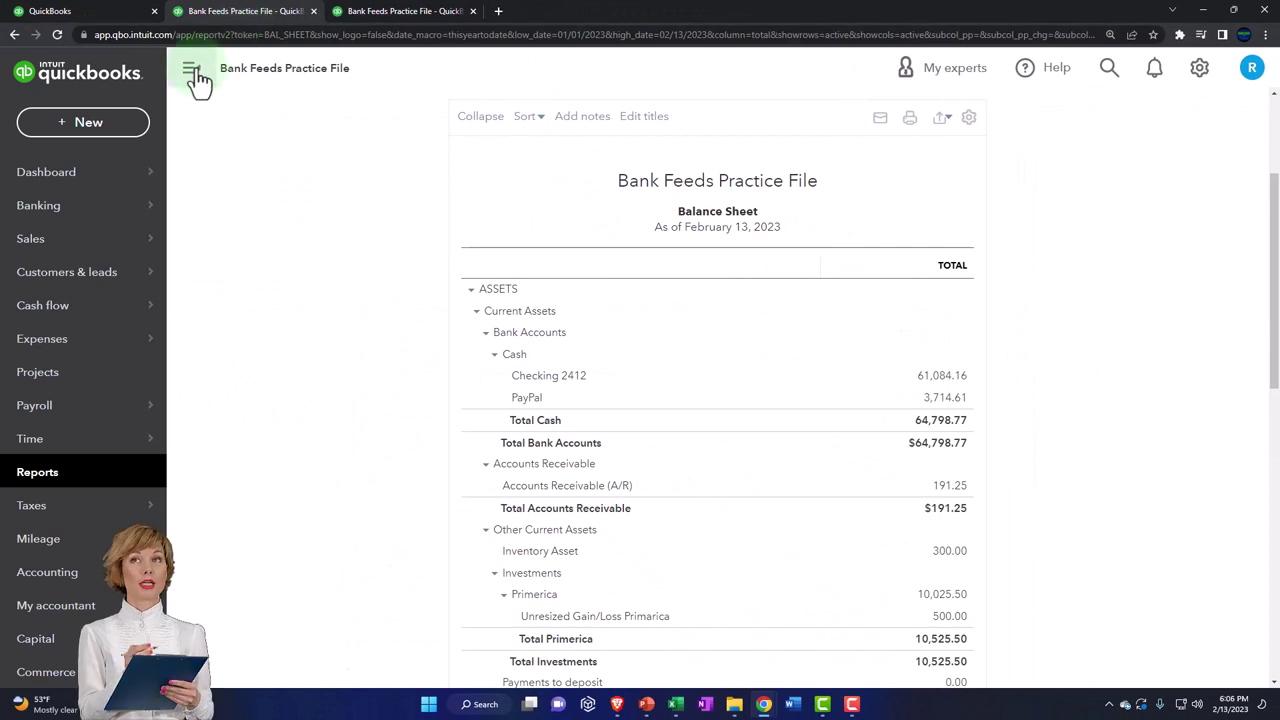
left_click(191, 74)
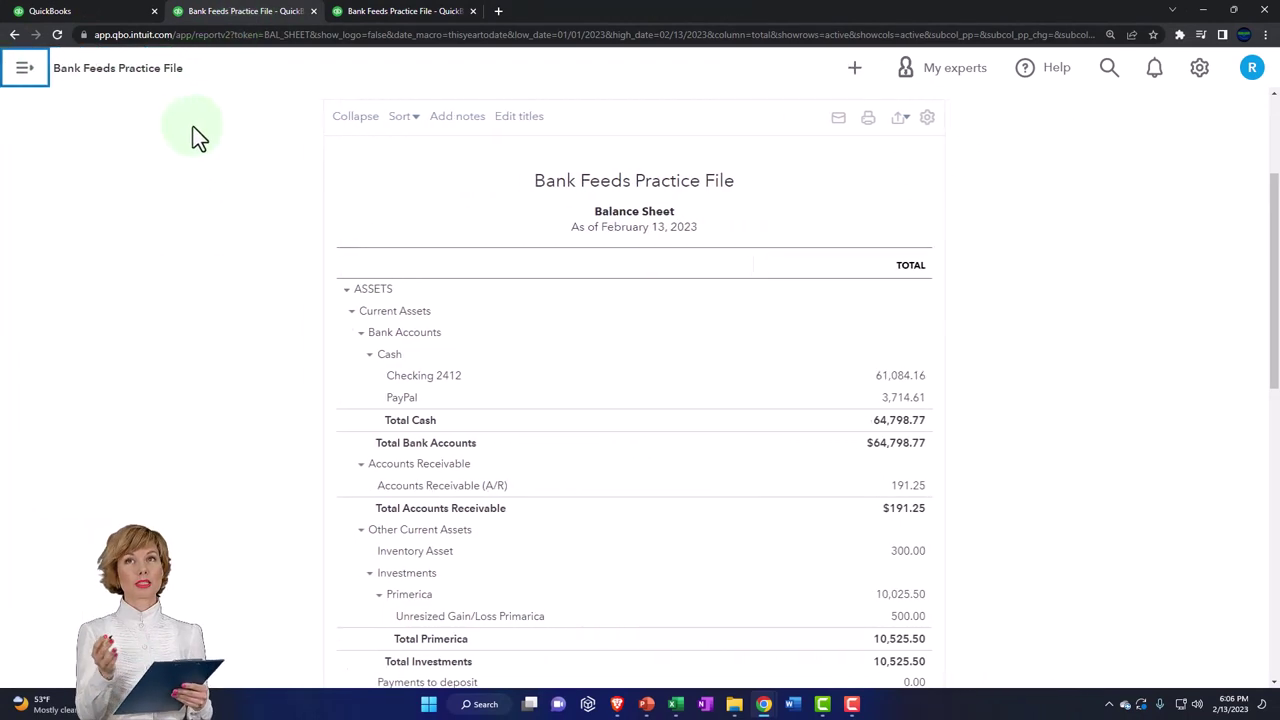
scroll(200, 251, "up", 3)
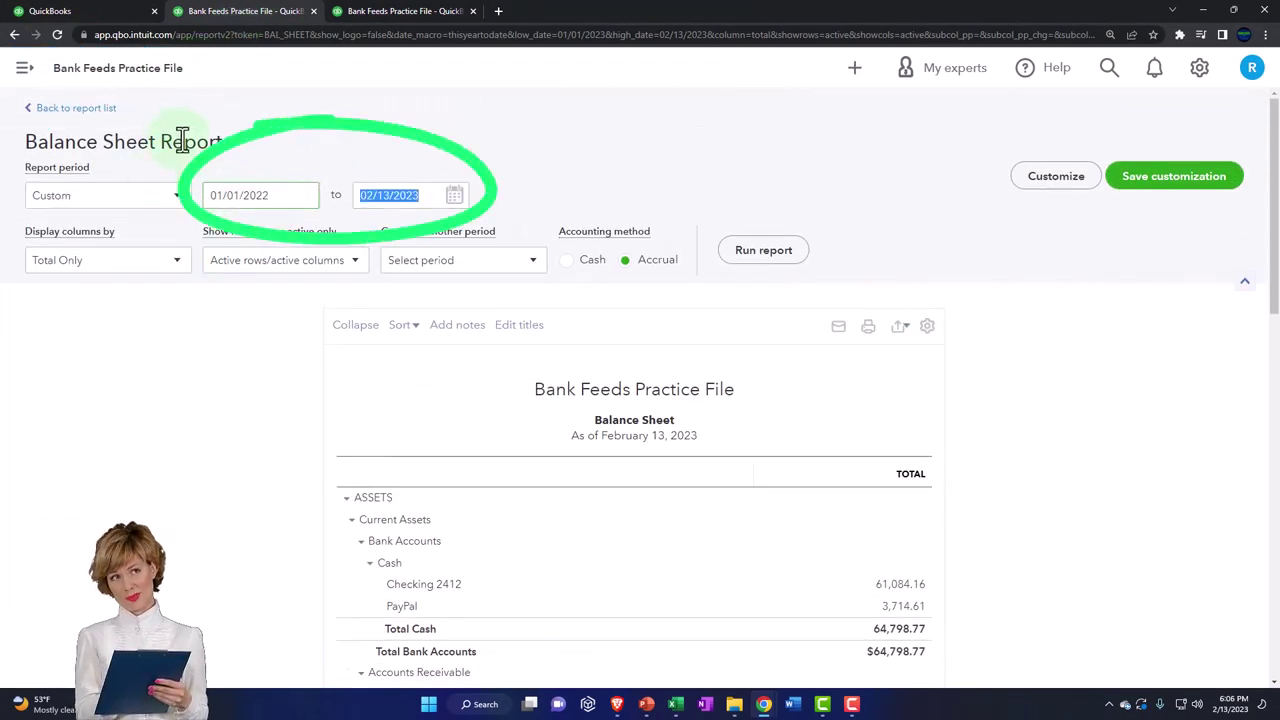
left_click(763, 250)
scroll(790, 266, "down", 2)
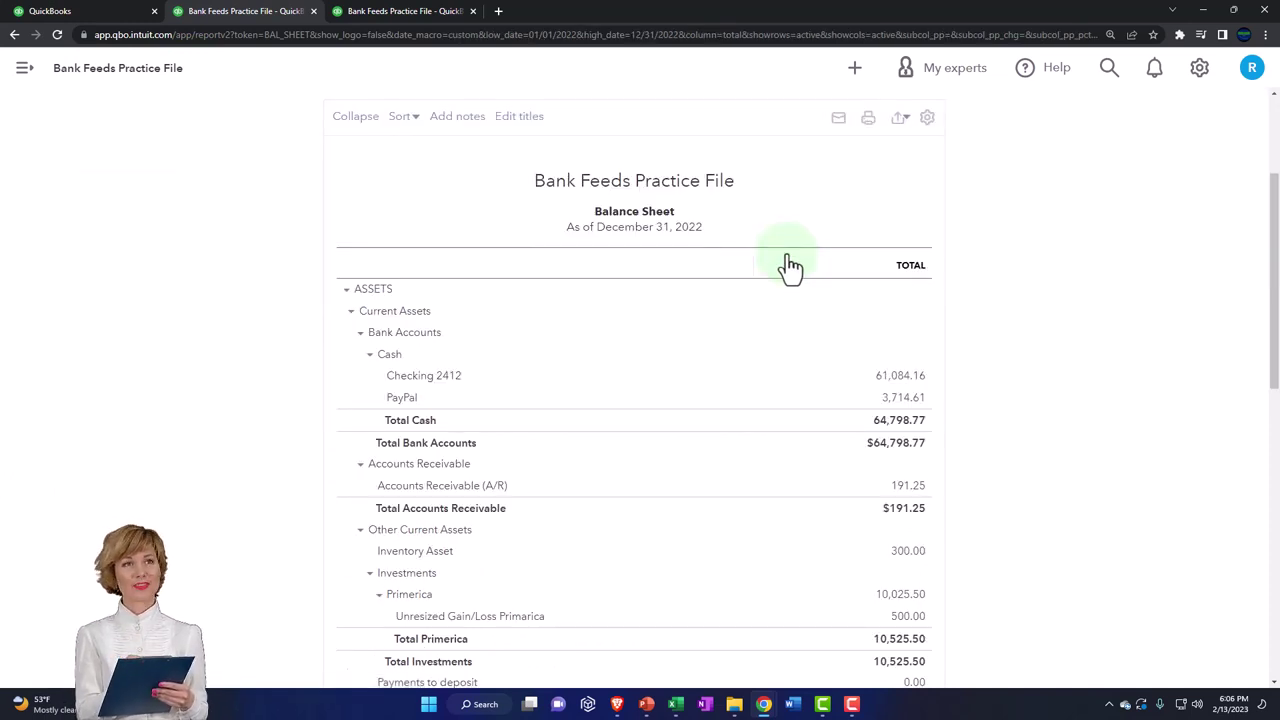
Open the practice file's Banking page in the first tab and compare the navigation with the Sample Company's Bookkeeping area
left_click(112, 12)
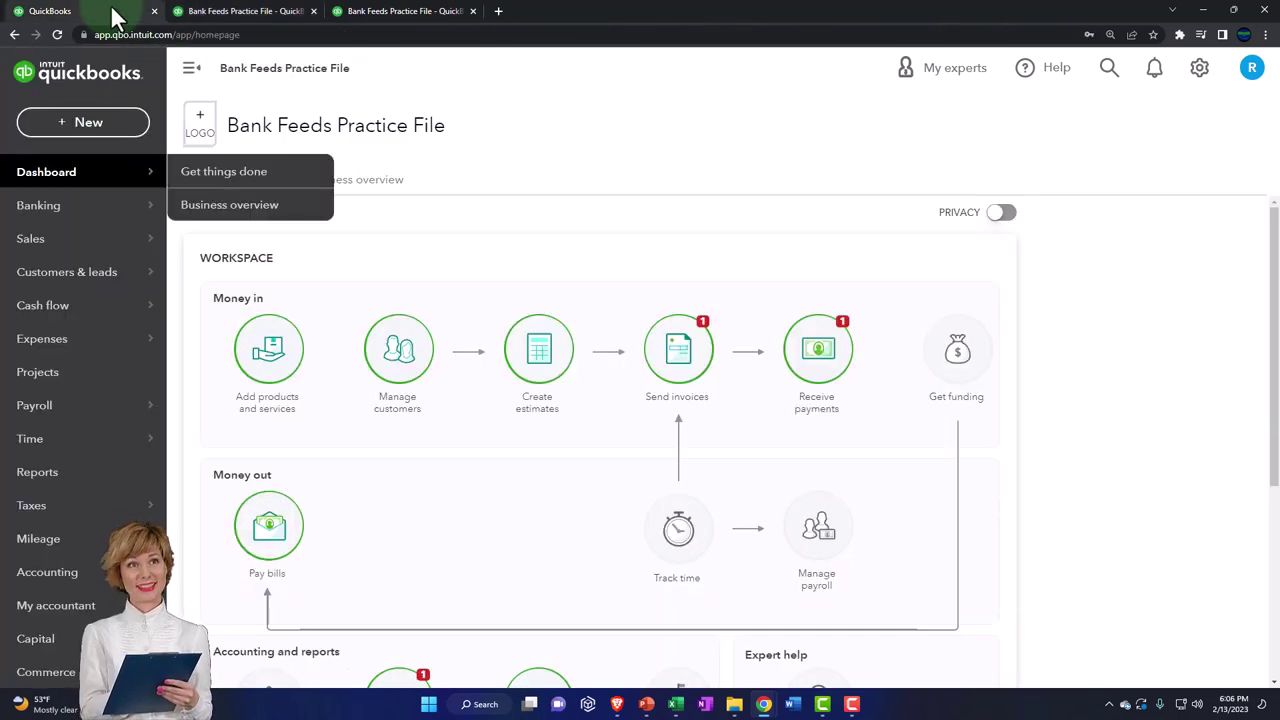
left_click(76, 206)
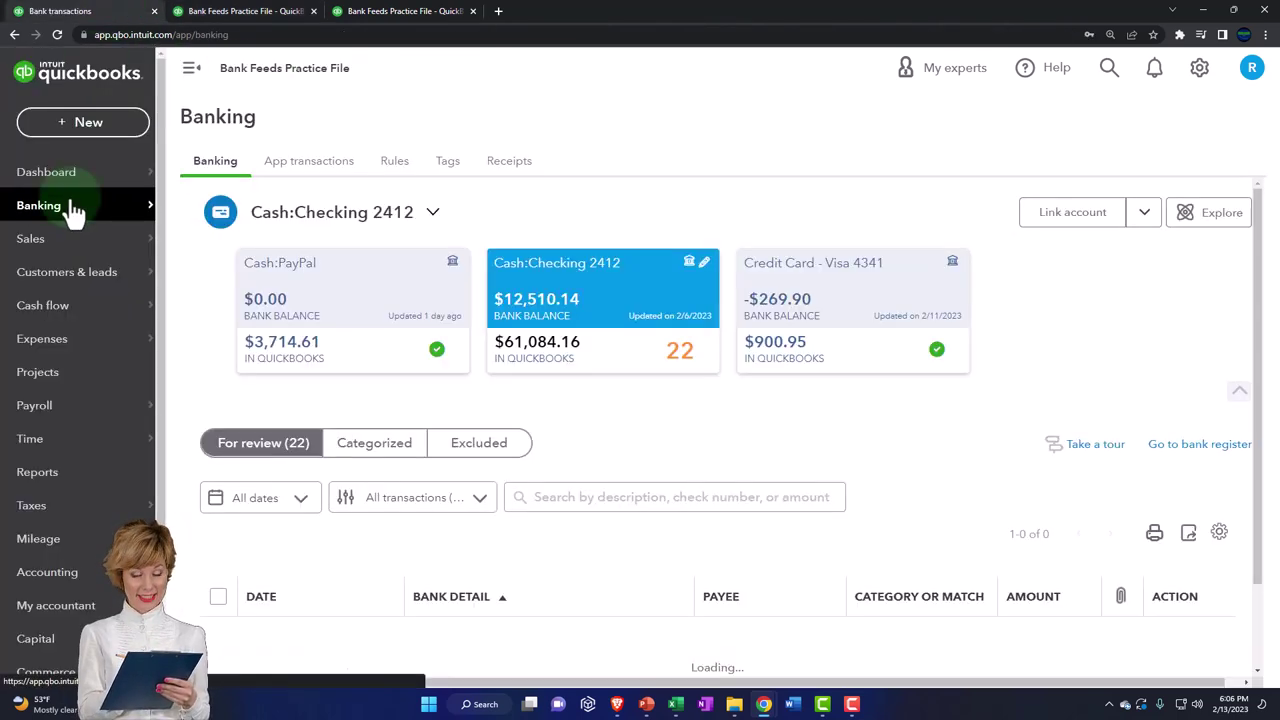
left_click(200, 170)
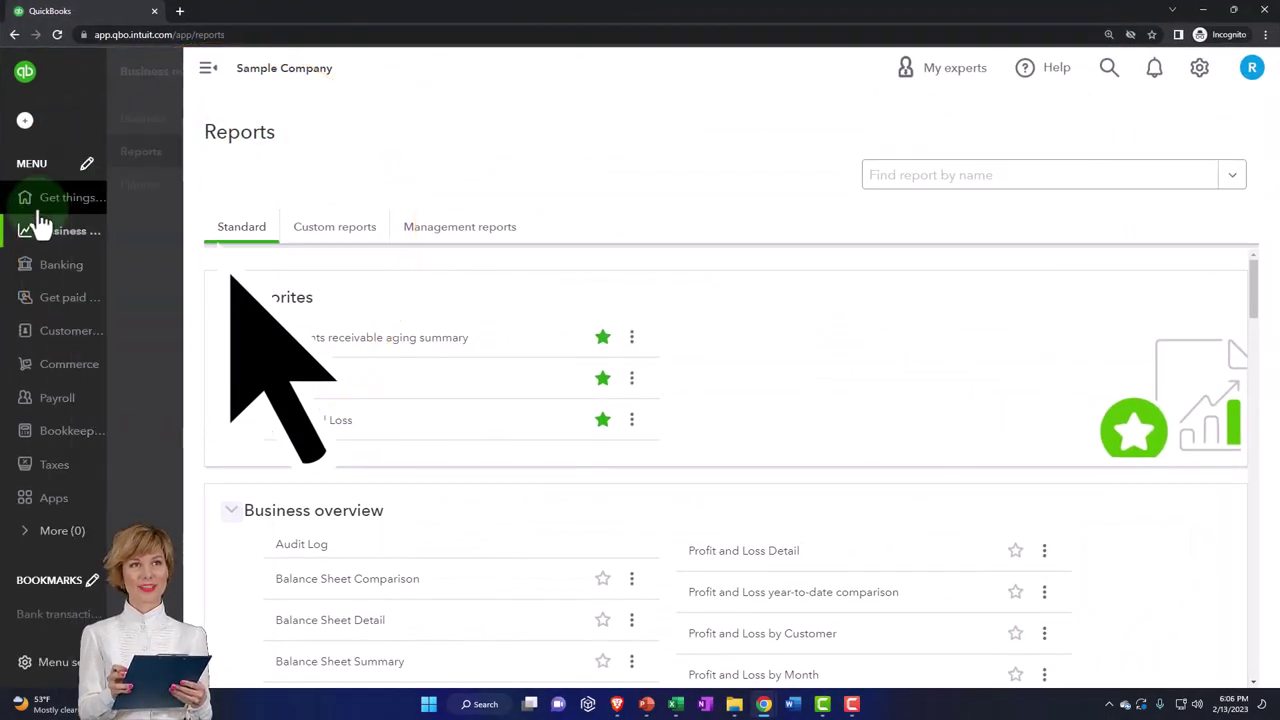
left_click(57, 440)
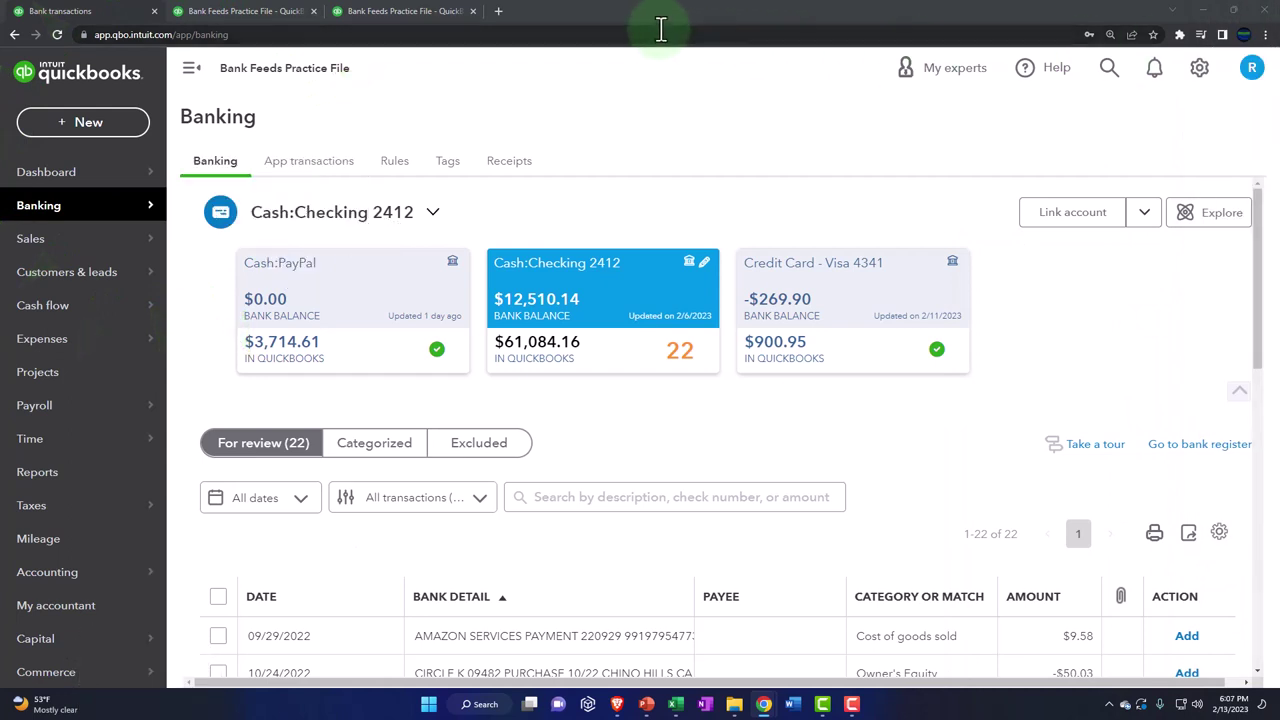
Examine the Cash:Checking 2412 transactions for review with the navigation menu collapsed, and return to the Balance Sheet at a larger zoom
left_click(191, 72)
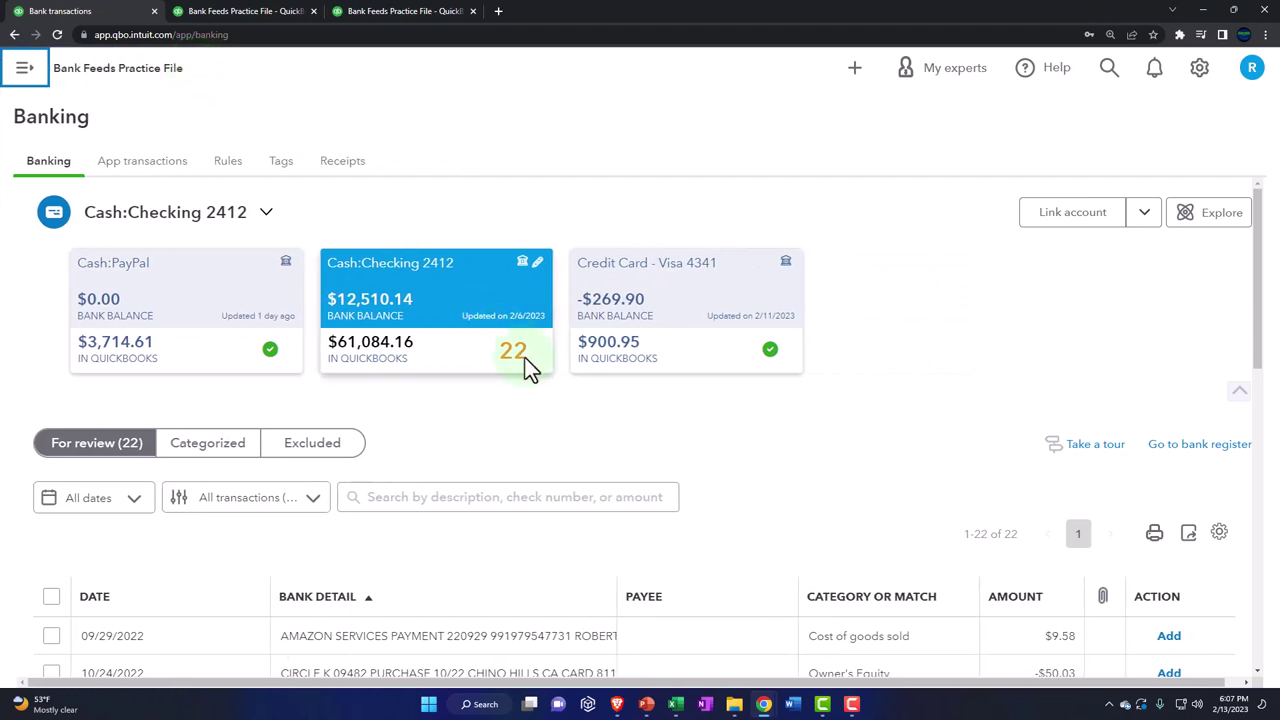
scroll(525, 358, "down", 3)
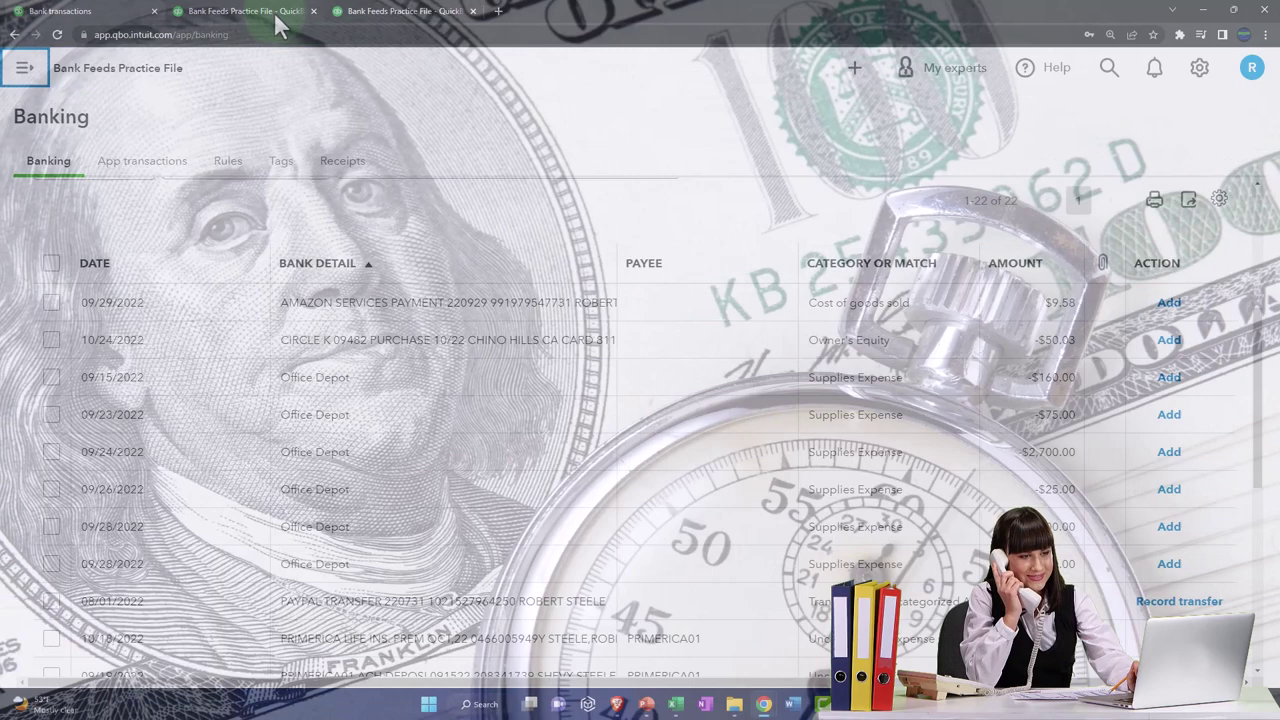
left_click(276, 16)
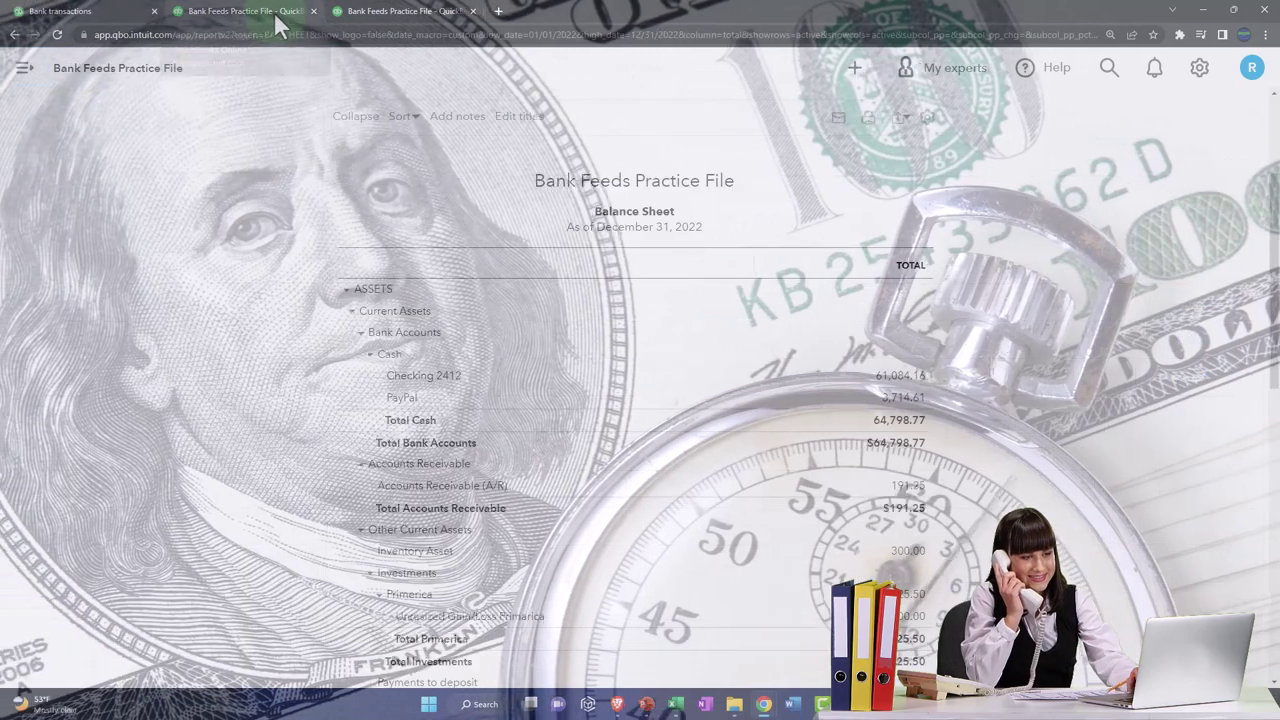
key("ctrl+plus")
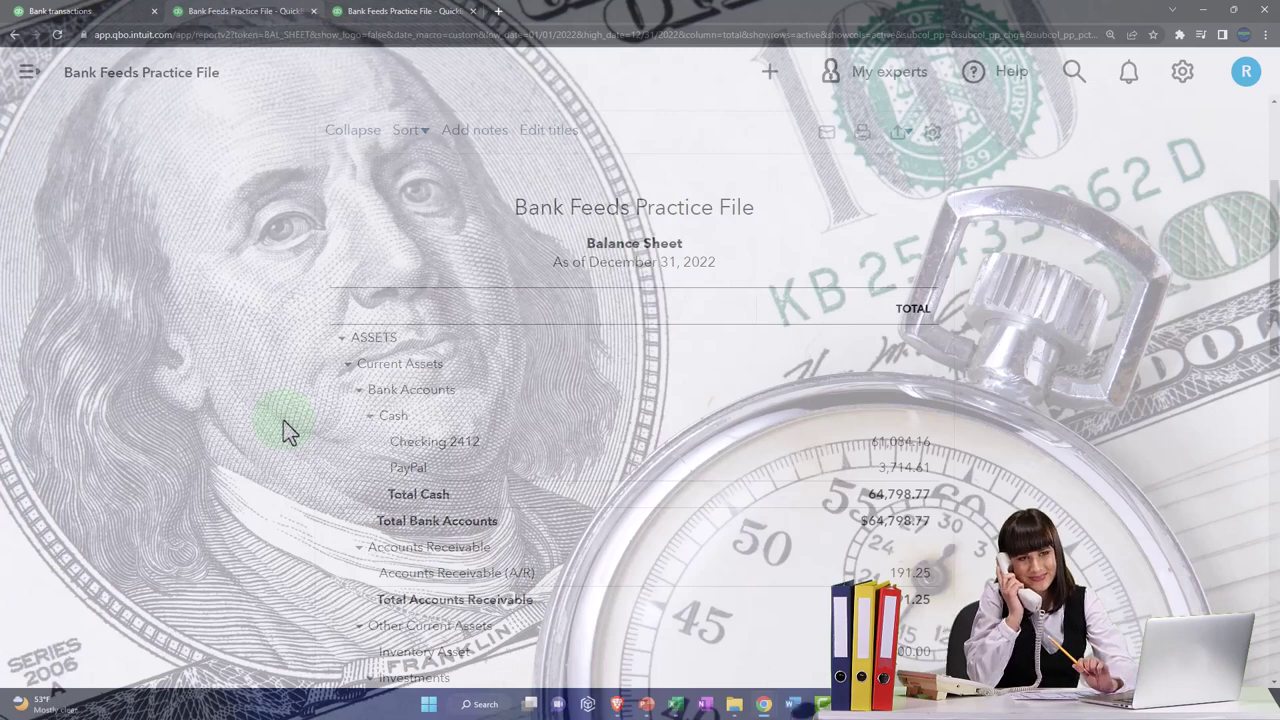
Review the account balances on the 2022 Balance Sheet and the income accounts on the 2022 Profit and Loss report
scroll(283, 420, "down", 2)
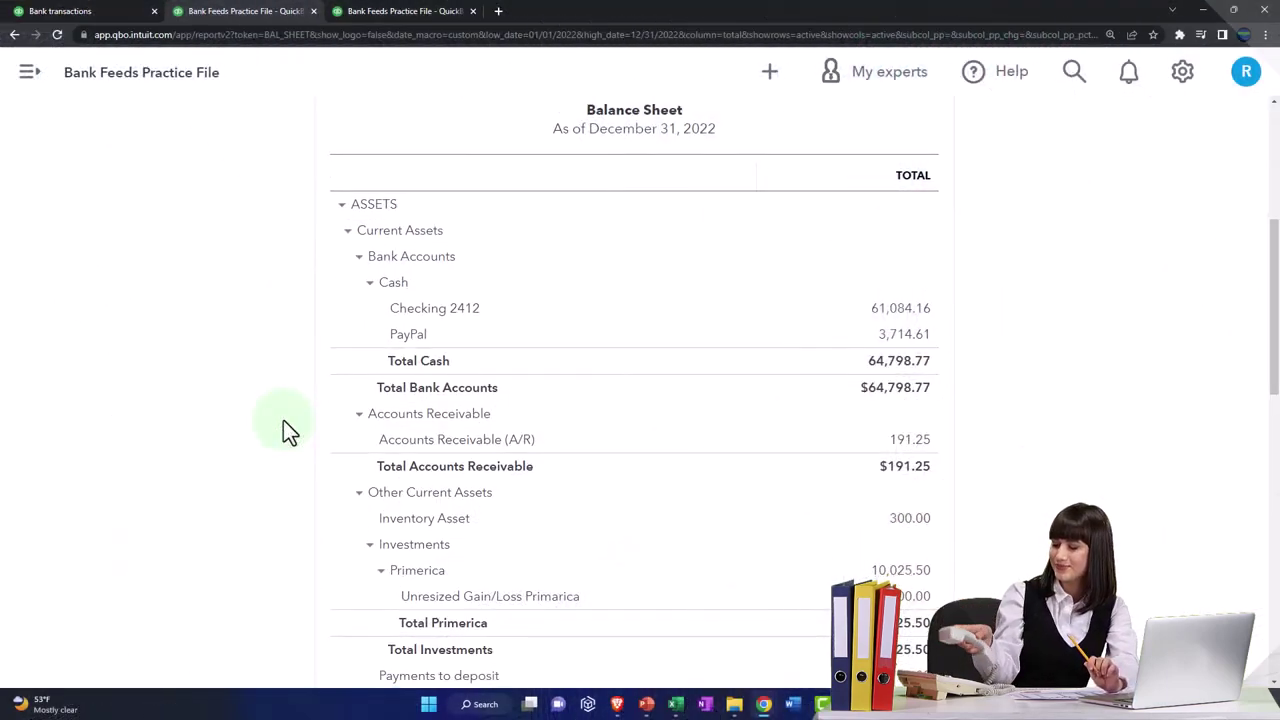
key("ctrl+plus")
scroll(283, 420, "down", 3)
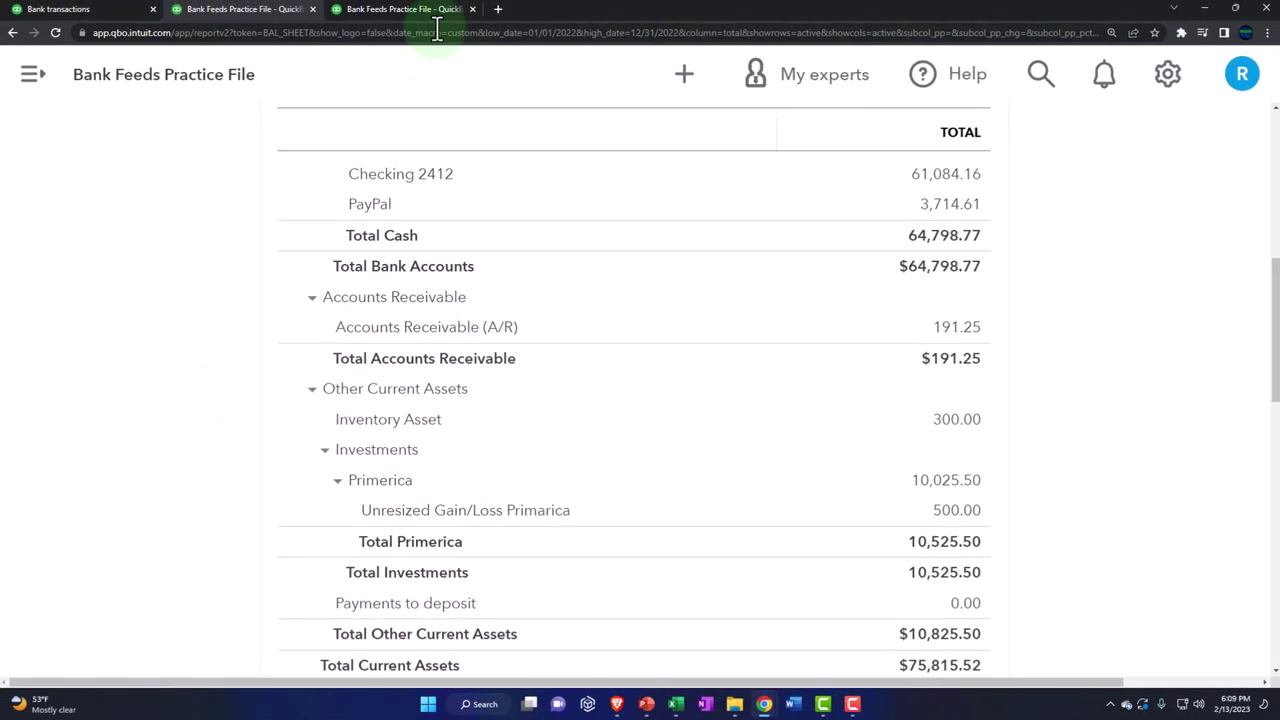
left_click(434, 12)
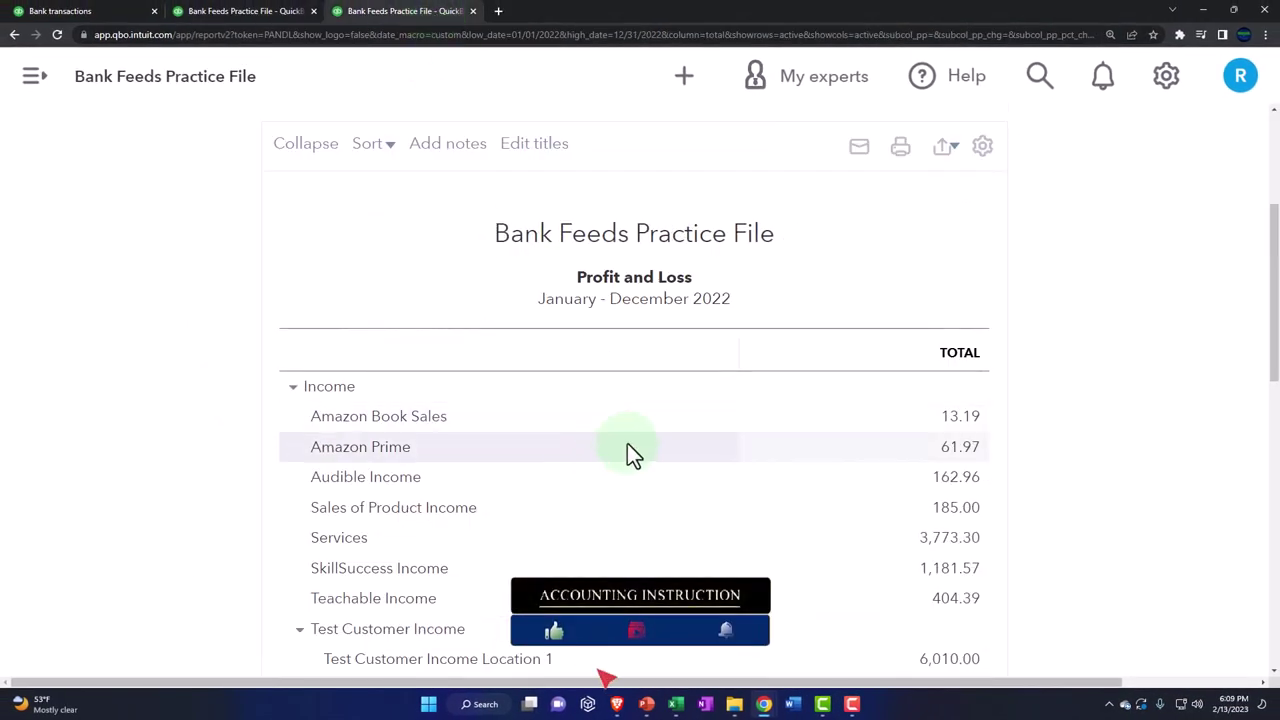
scroll(627, 443, "down", 3)
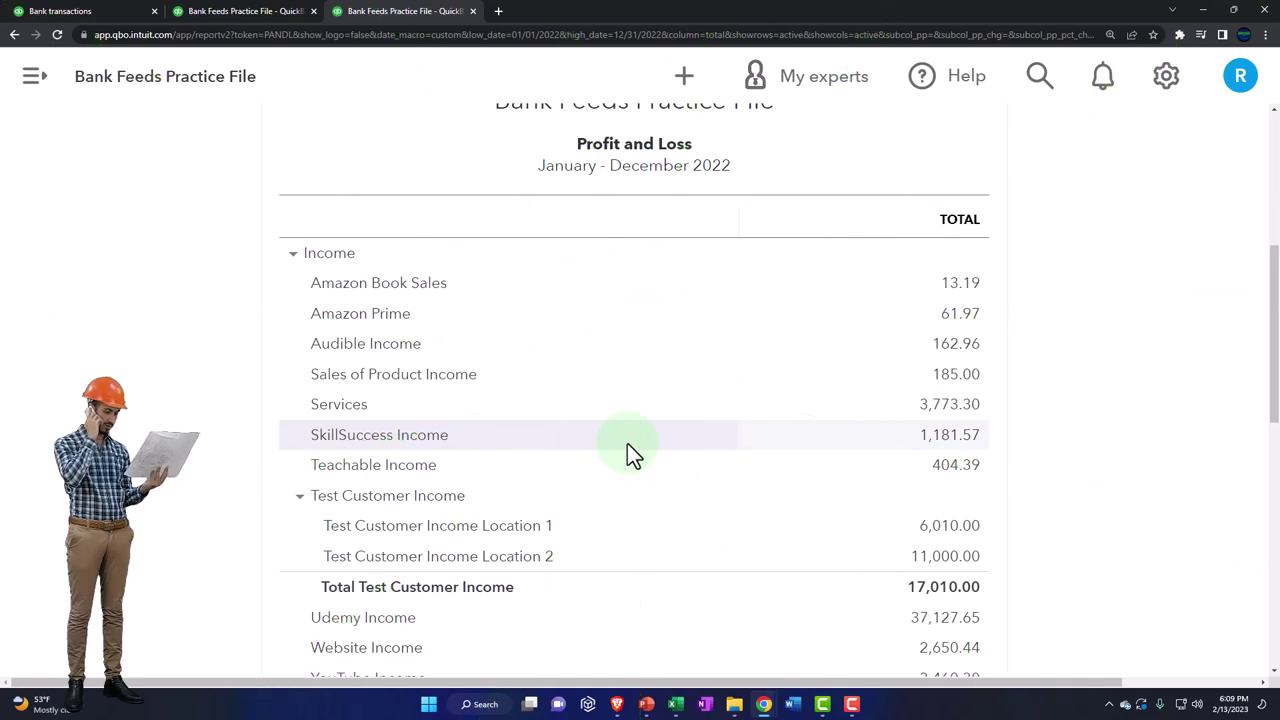
left_click(262, 14)
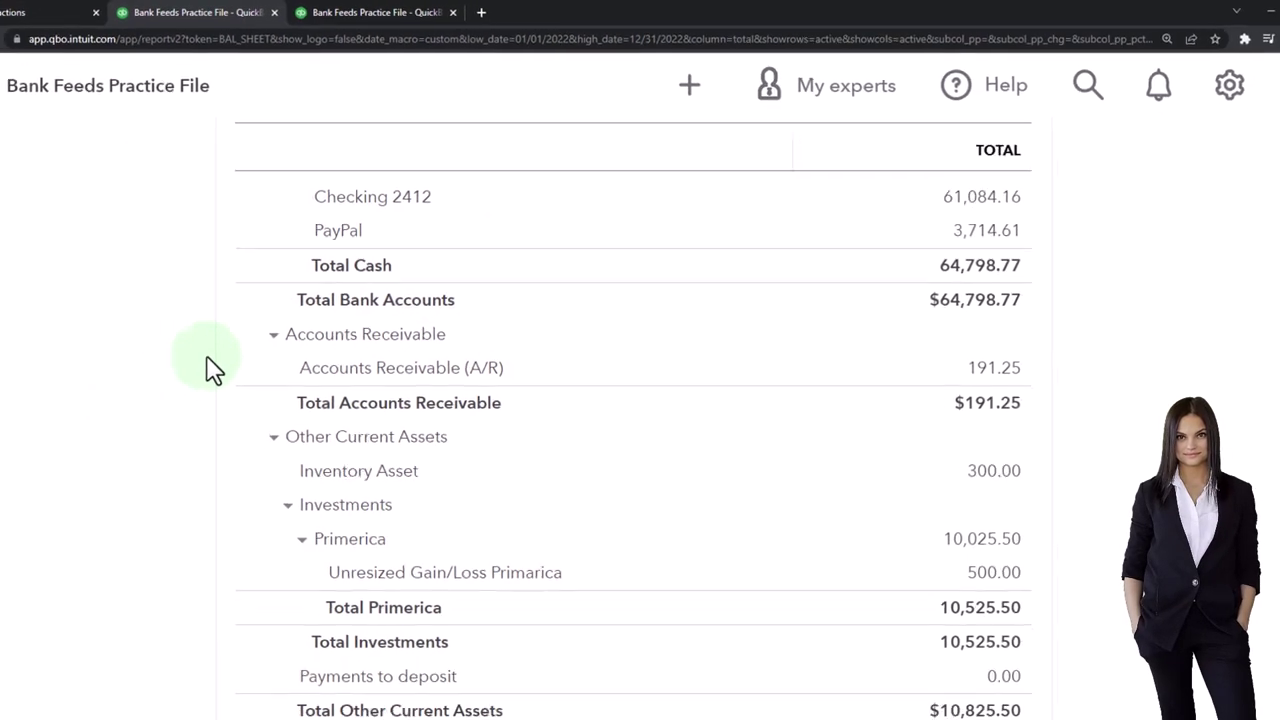
Return to the Banking page and expand the 09/15/2022 Office Depot transaction to show its categorization details
left_click(45, 12)
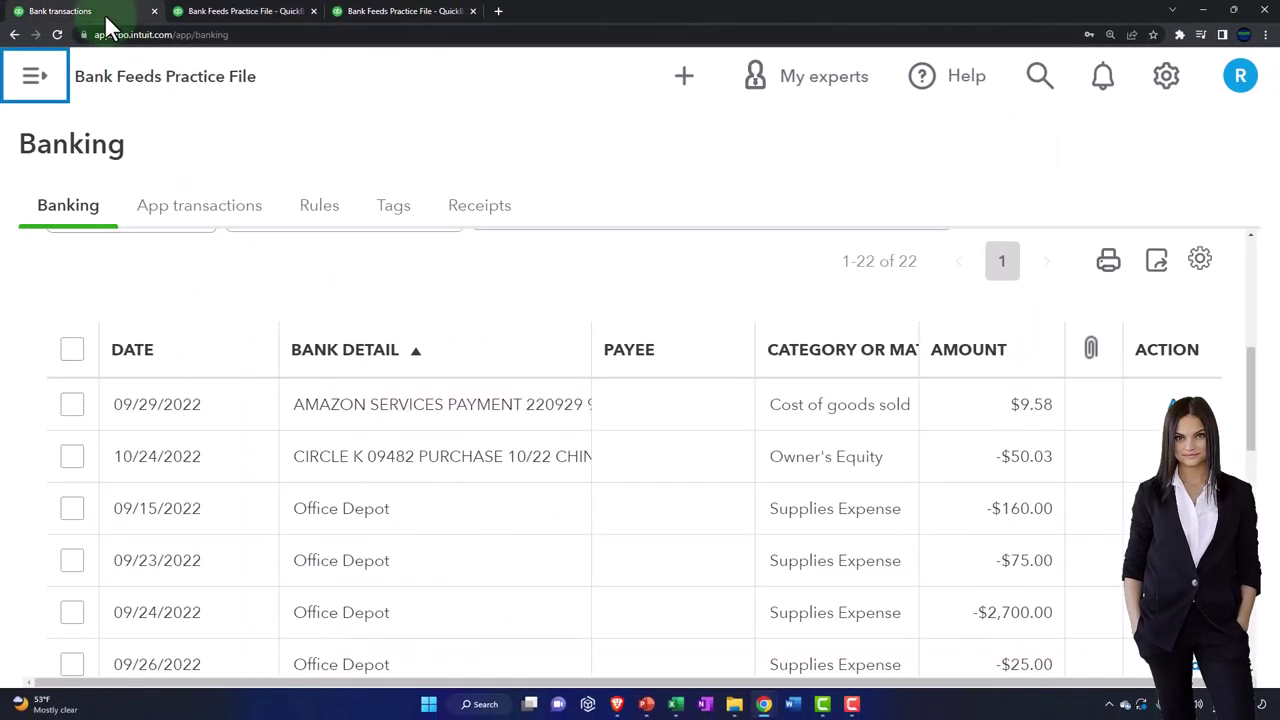
scroll(314, 371, "down", 2)
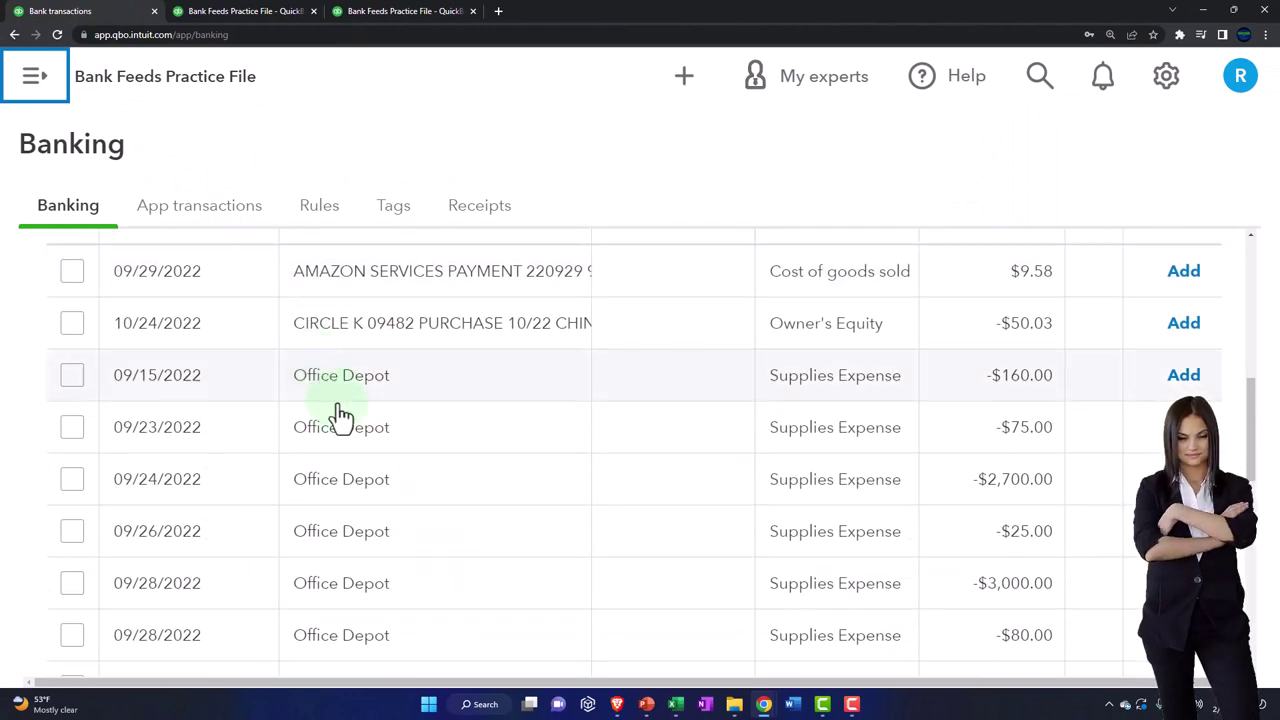
left_click(370, 398)
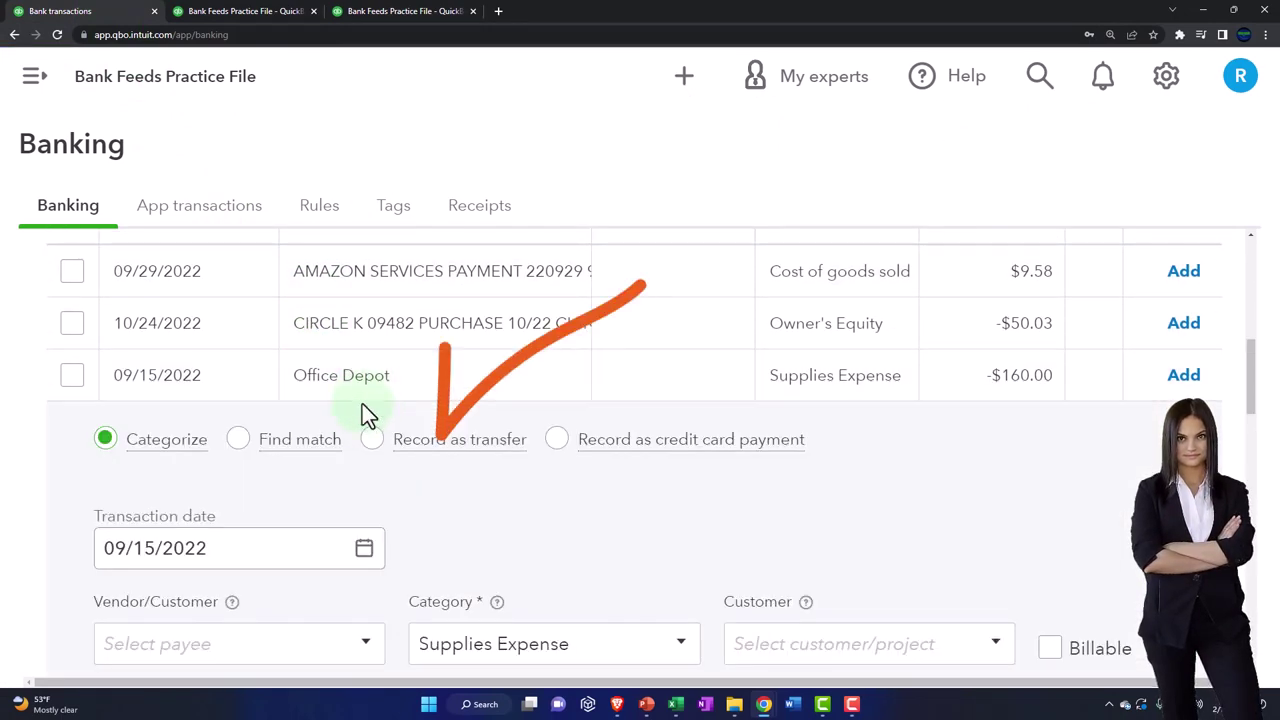
key("ctrl+minus")
key("ctrl+minus")
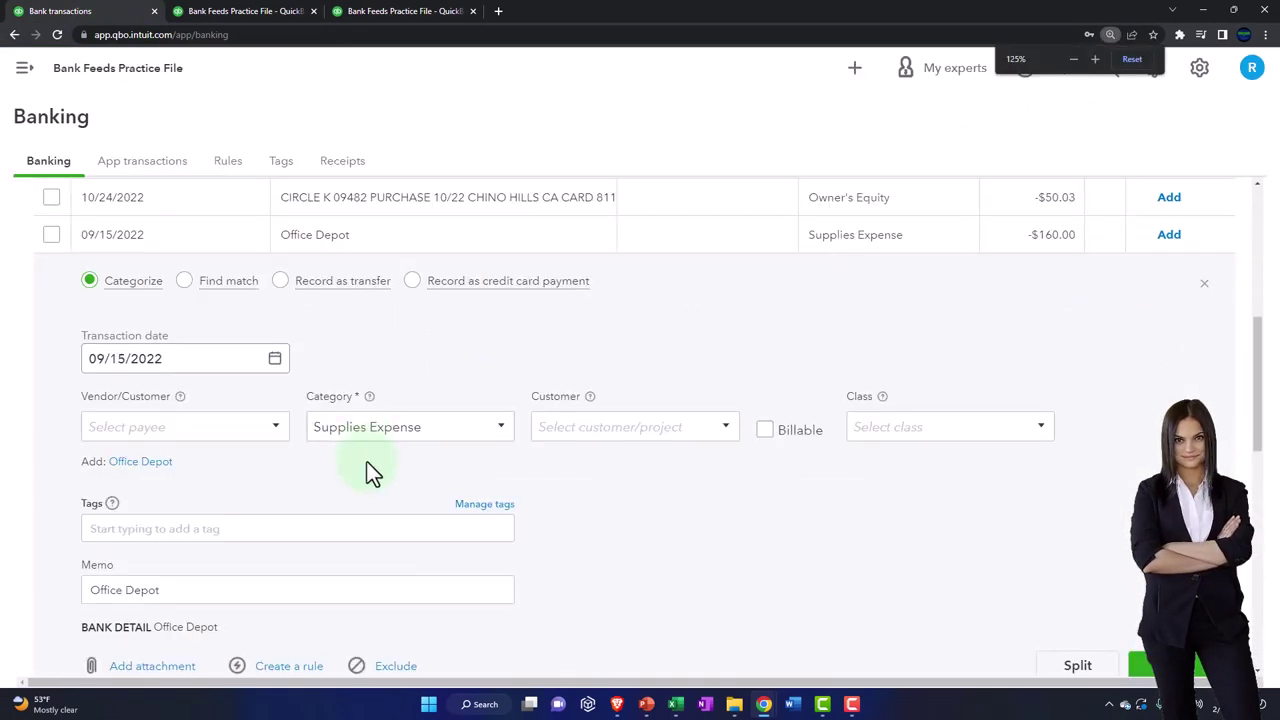
Create Office Depot as a new vendor and assign it as the payee of the 09/15/2022 transaction
left_click_drag(240, 594, 79, 590)
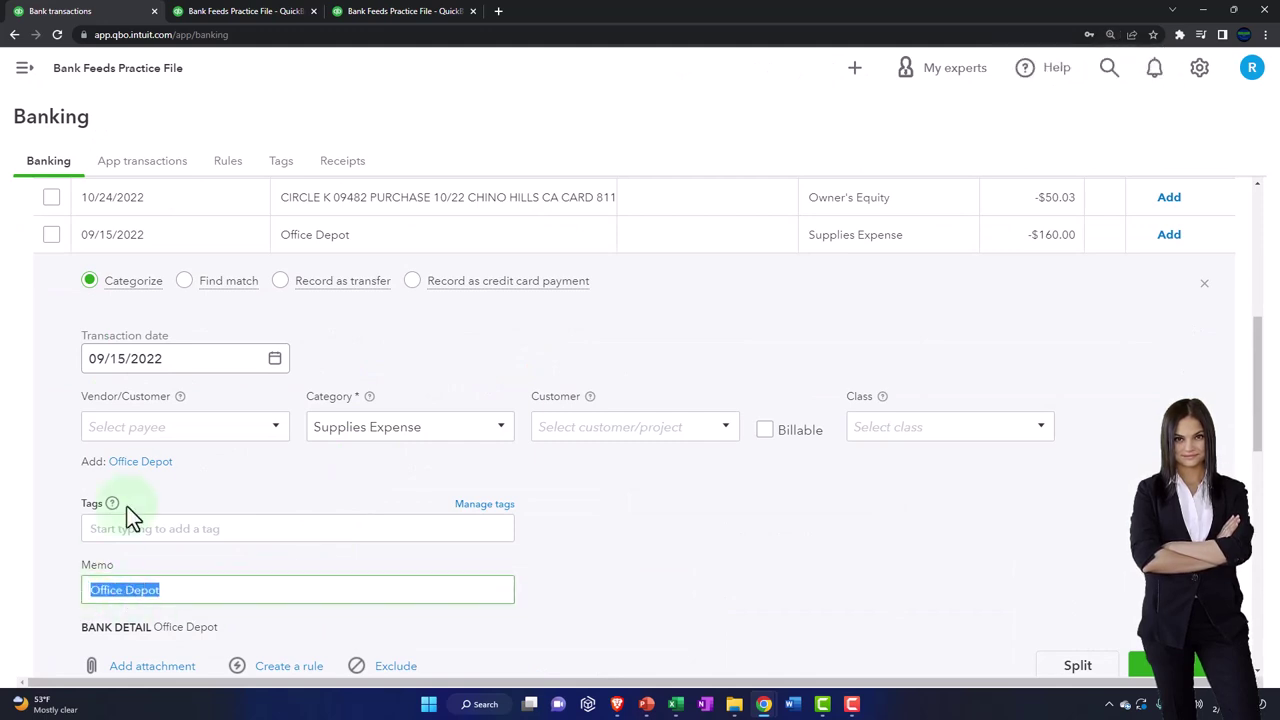
left_click(145, 427)
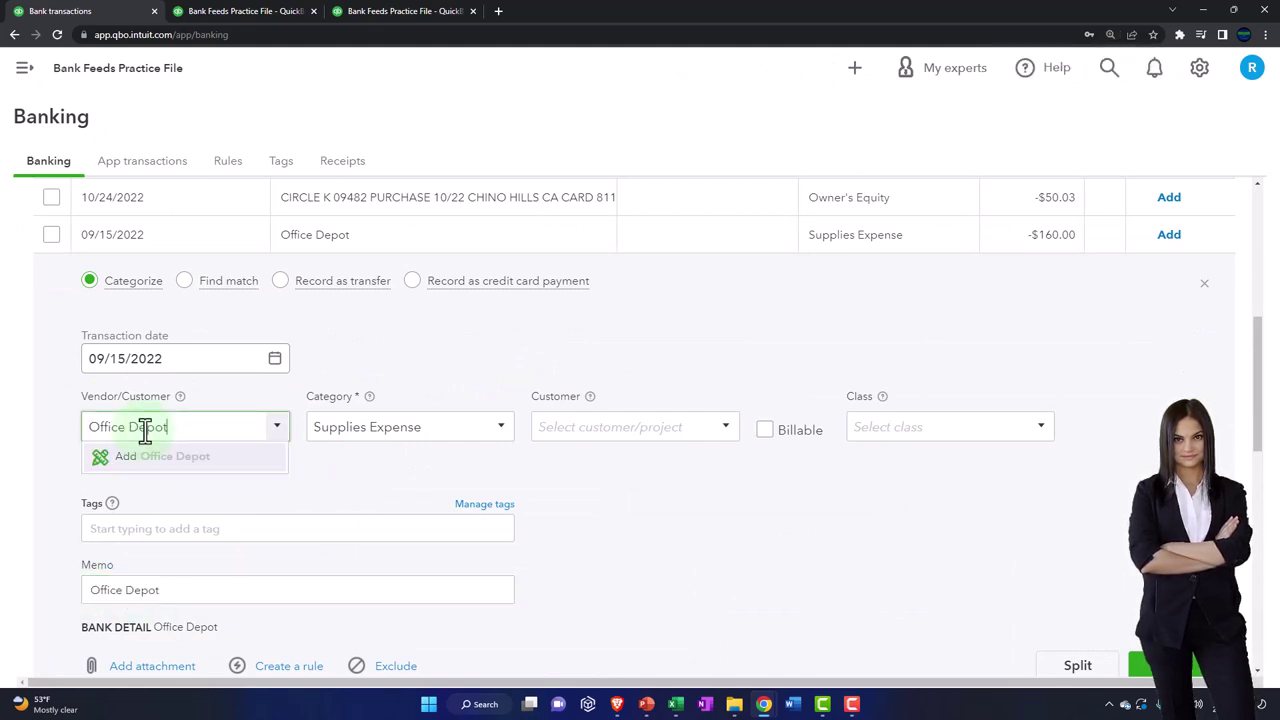
key("Return")
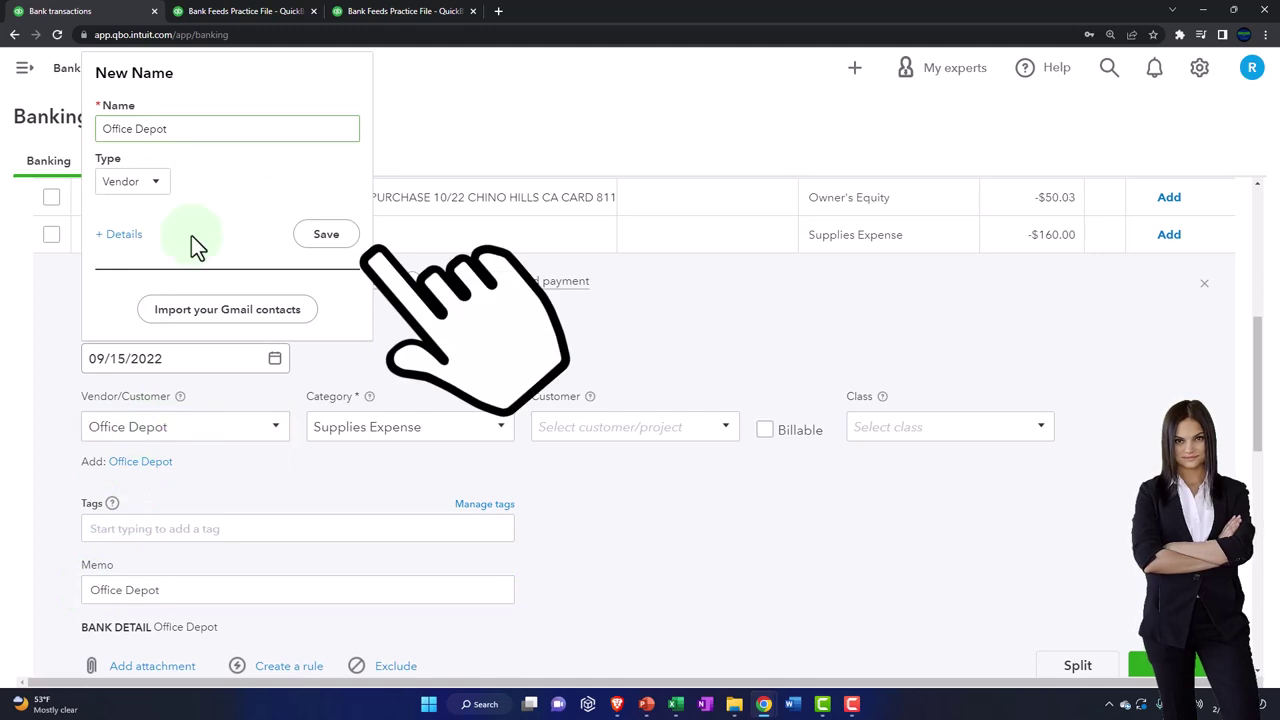
left_click(325, 238)
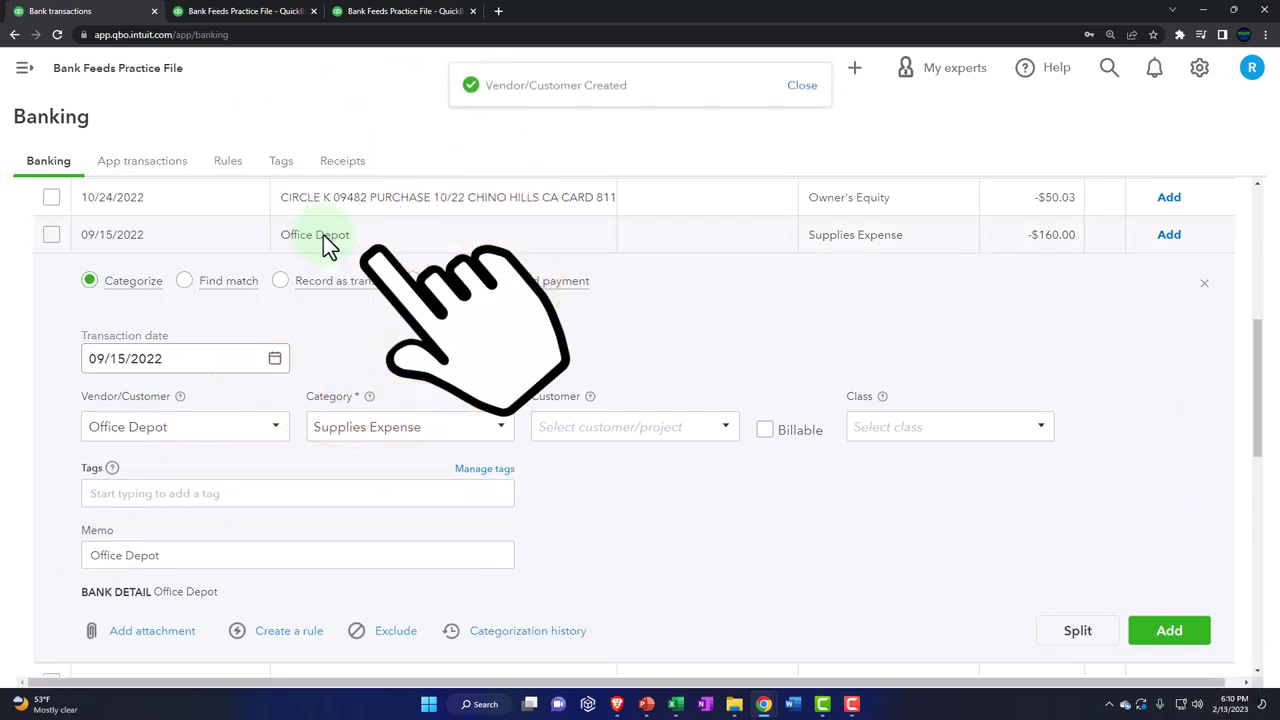
scroll(360, 335, "down", 1)
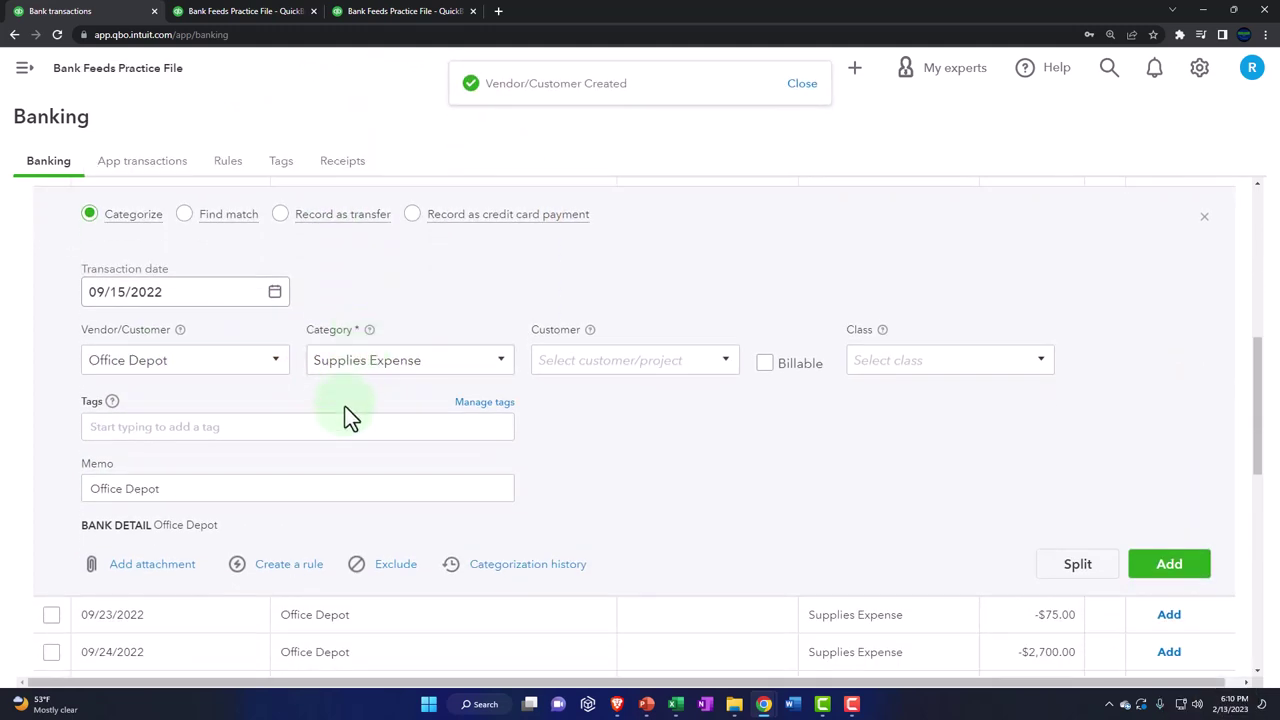
scroll(349, 416, "up", 1)
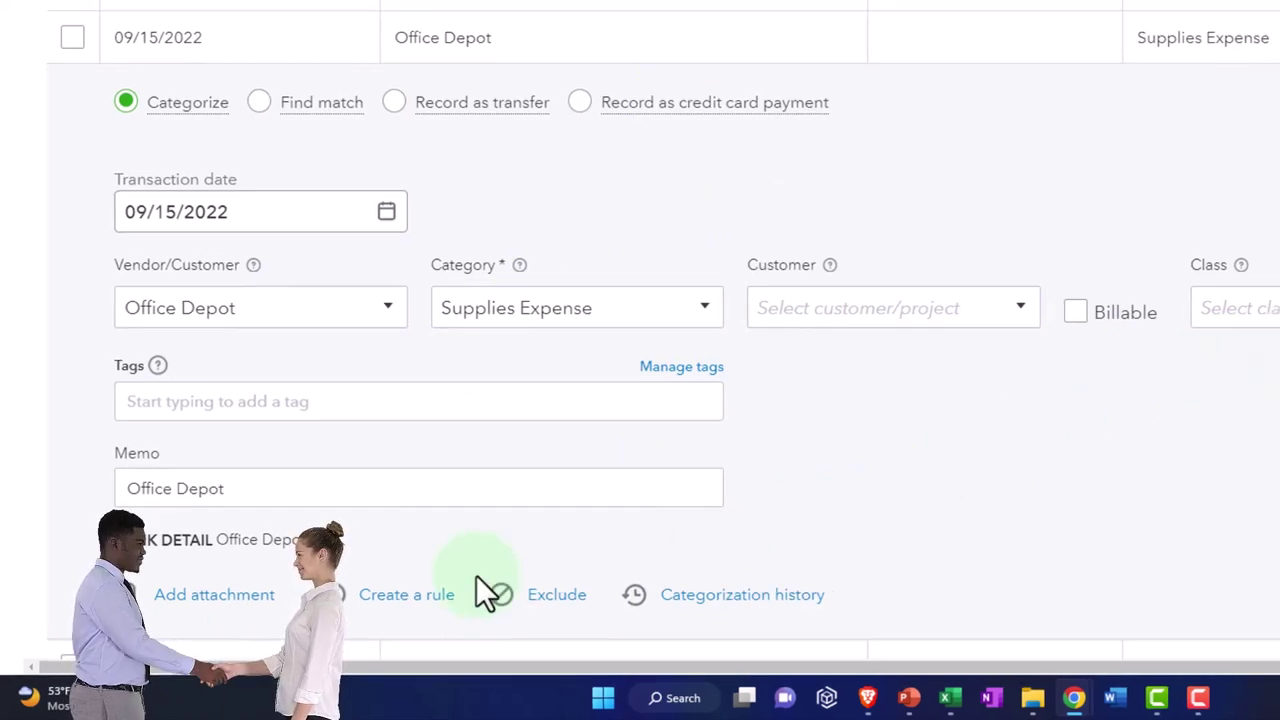
Start a bank rule named Office Depot from the transaction, with its first condition based on Bank text containing Office Depot
left_click(327, 619)
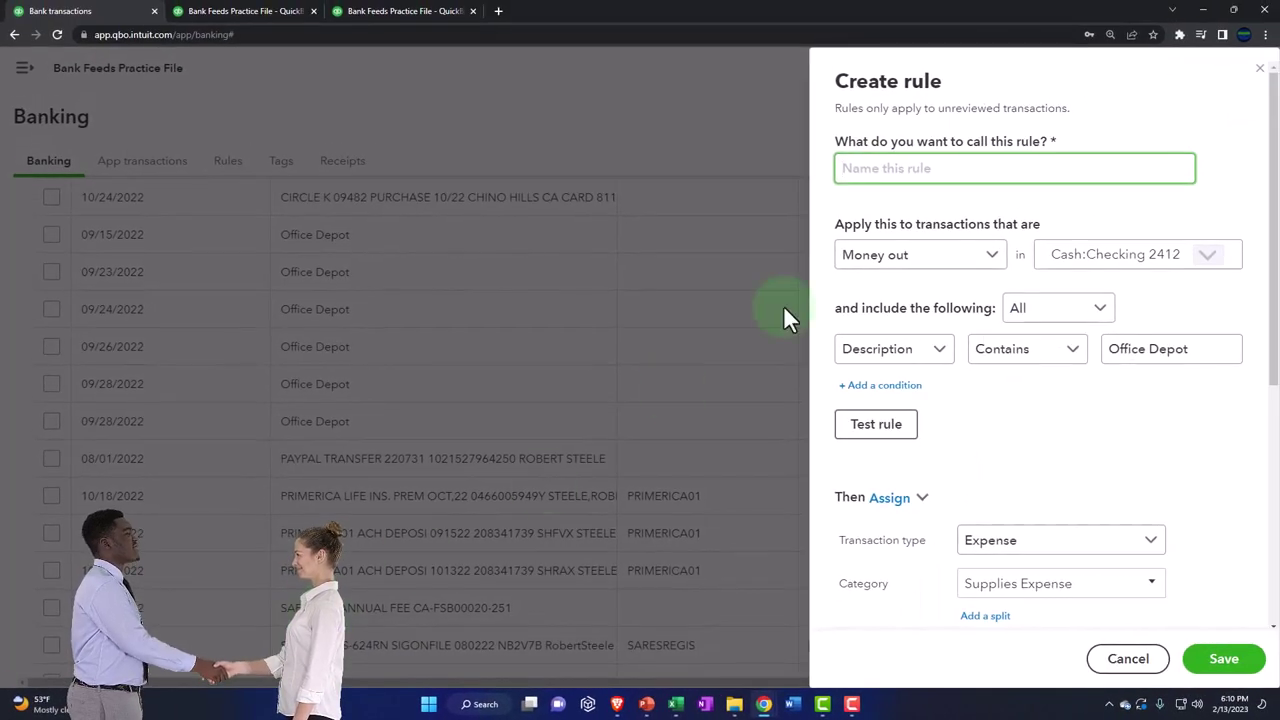
type("Office Depot")
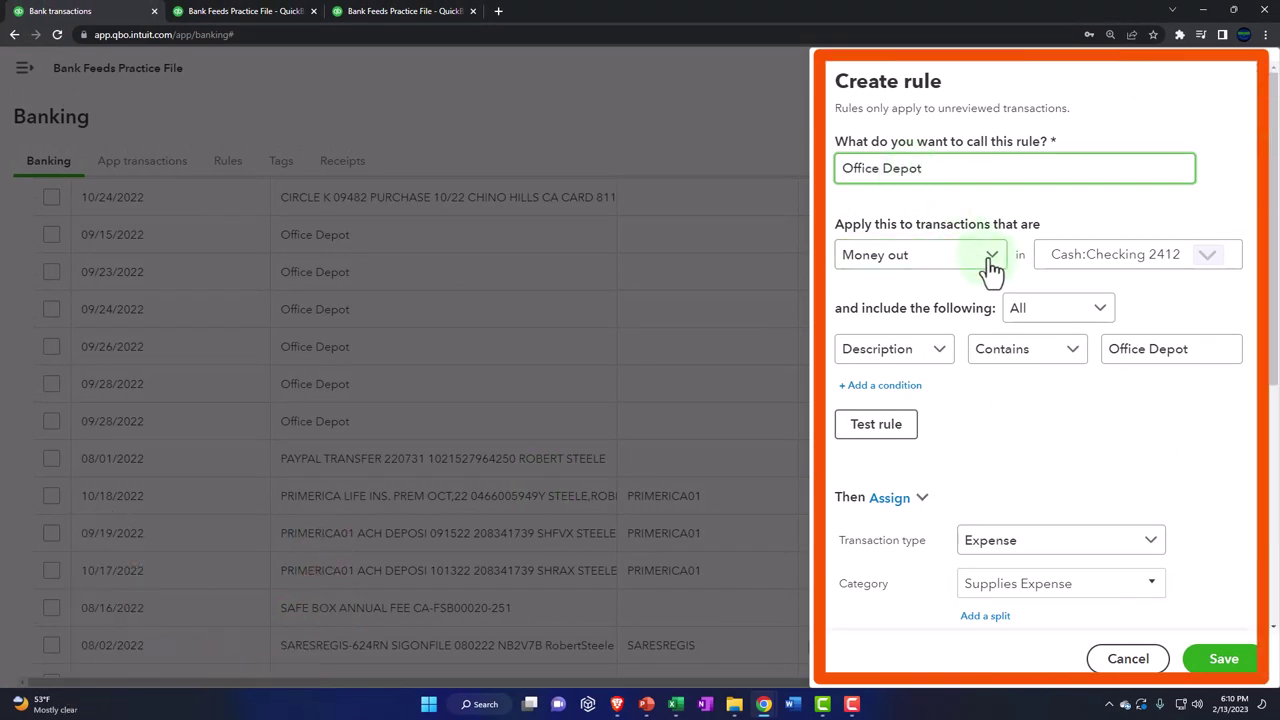
scroll(990, 265, "down", 1)
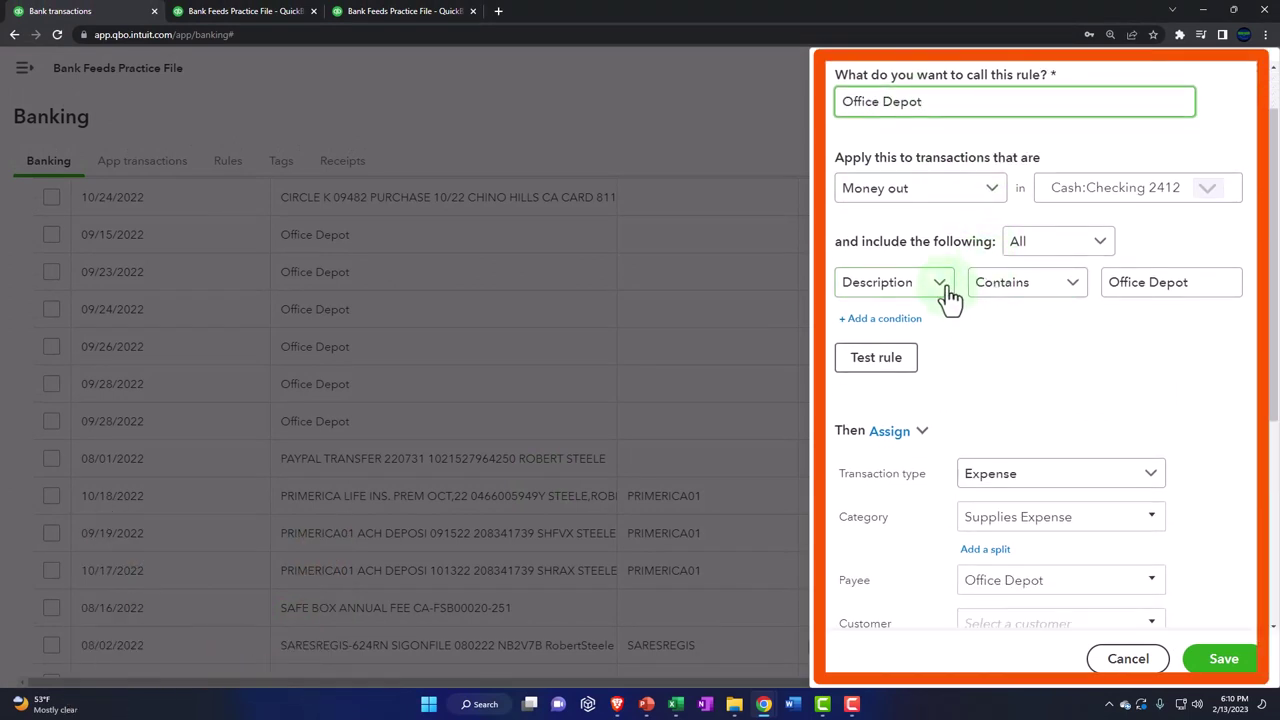
left_click(1100, 252)
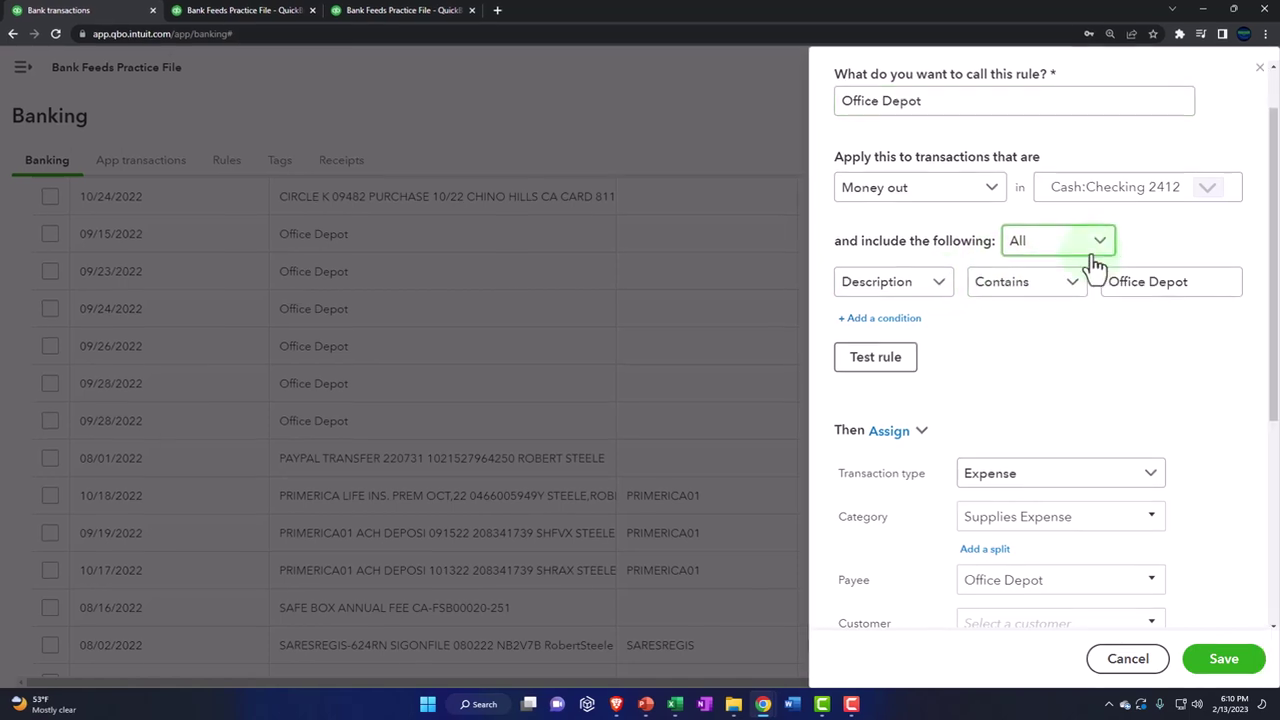
left_click(944, 286)
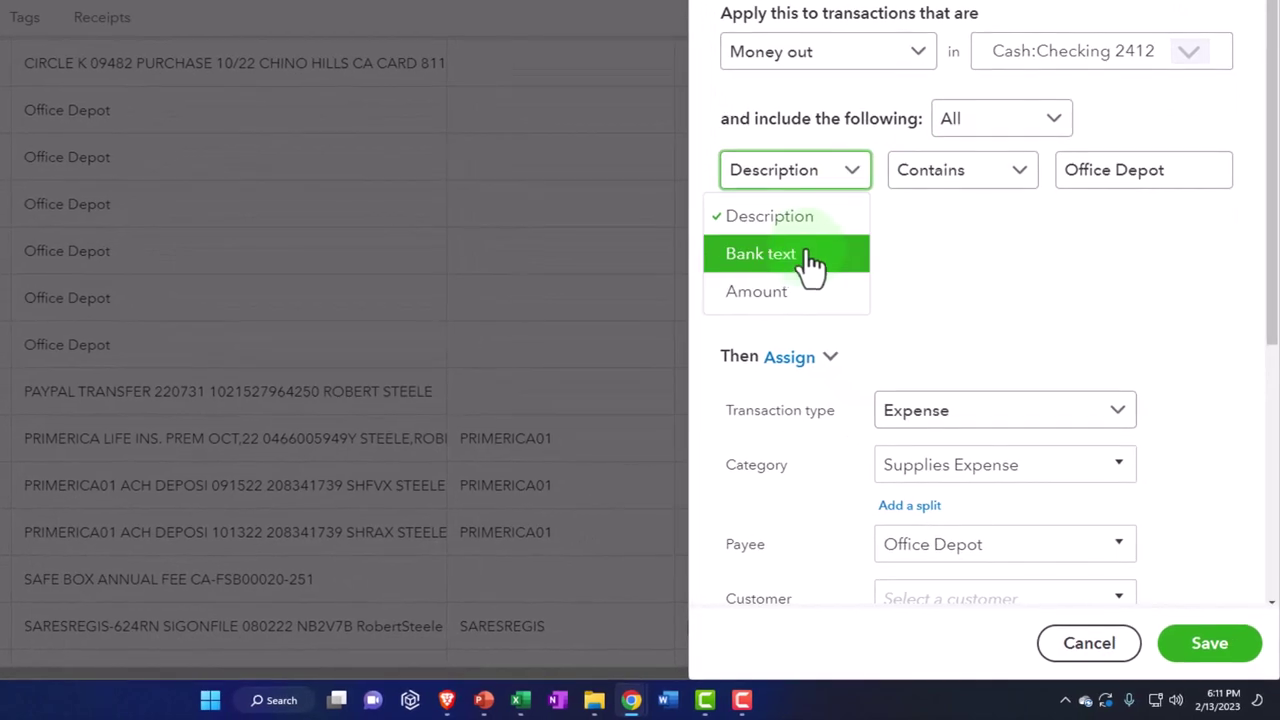
left_click(800, 263)
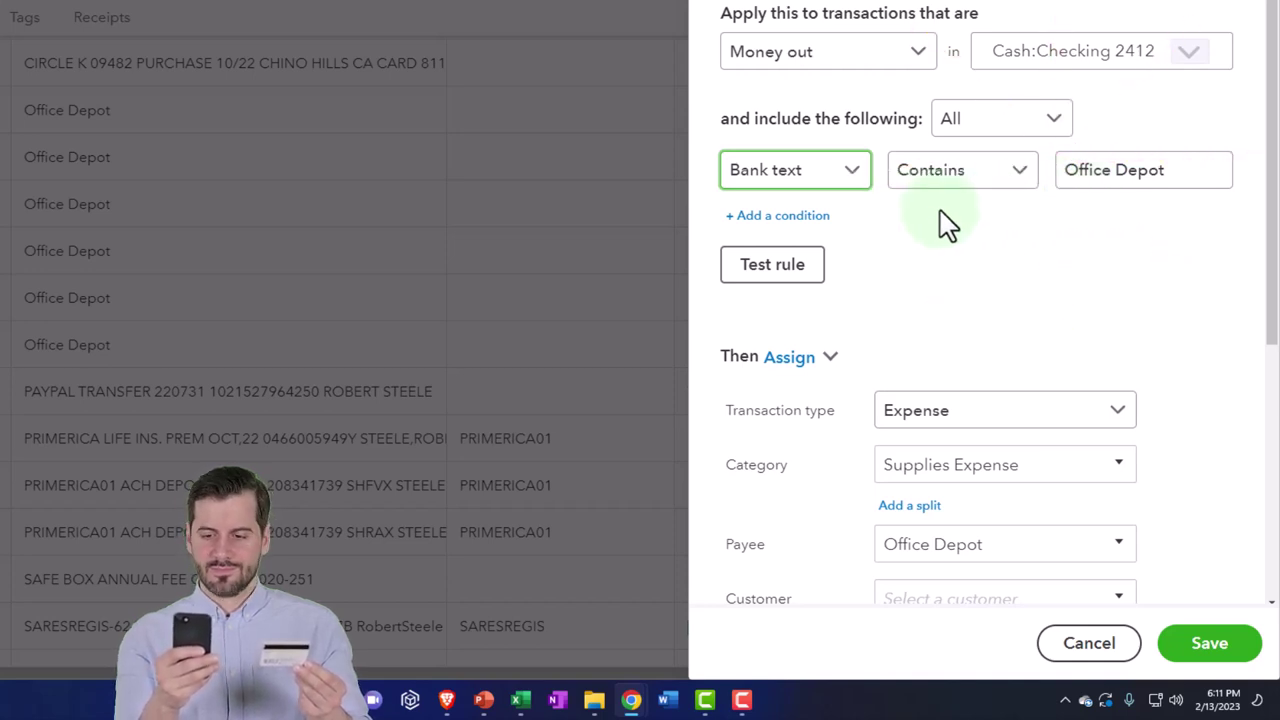
Add a second condition to the rule requiring the Amount to be less than 1,000
left_click(812, 216)
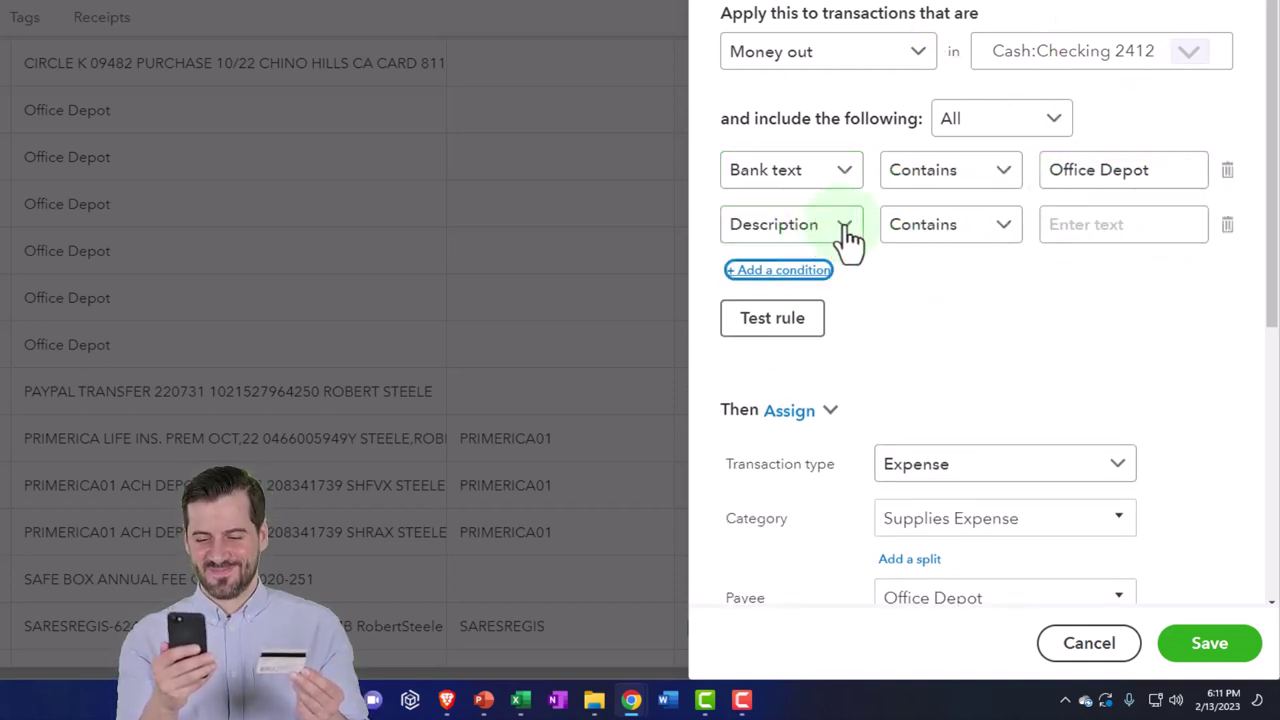
left_click(845, 236)
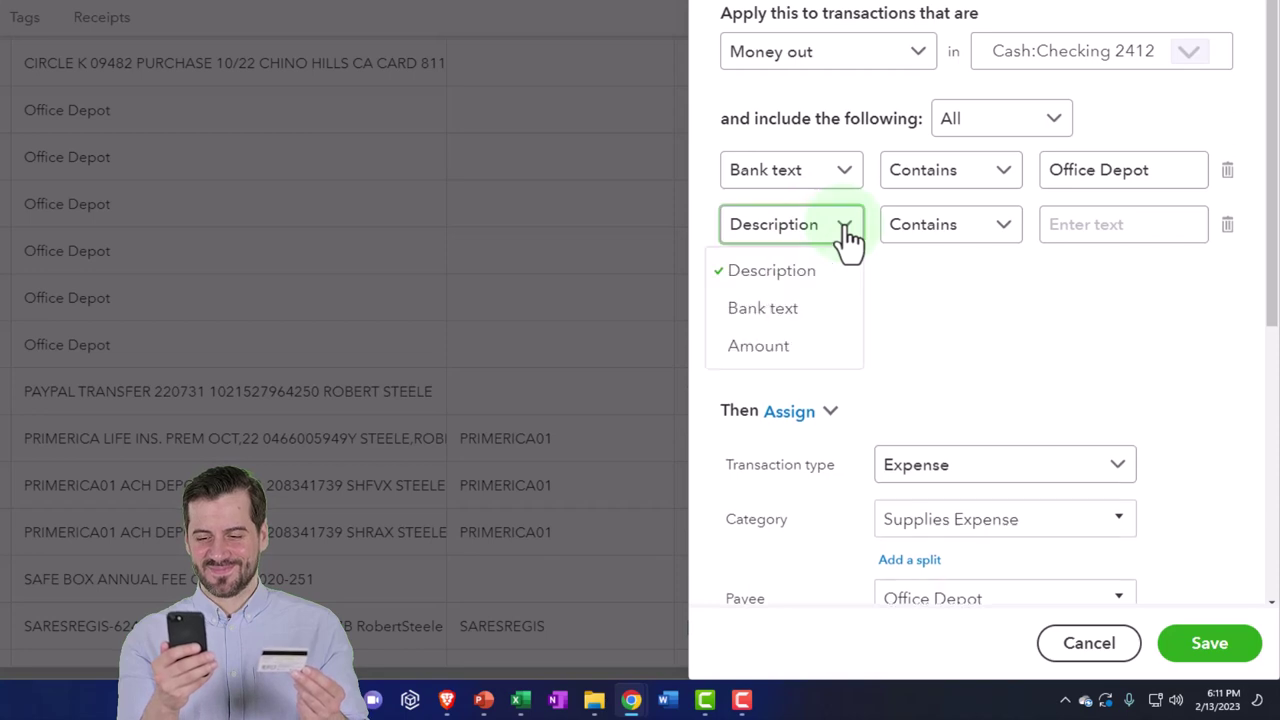
left_click(800, 350)
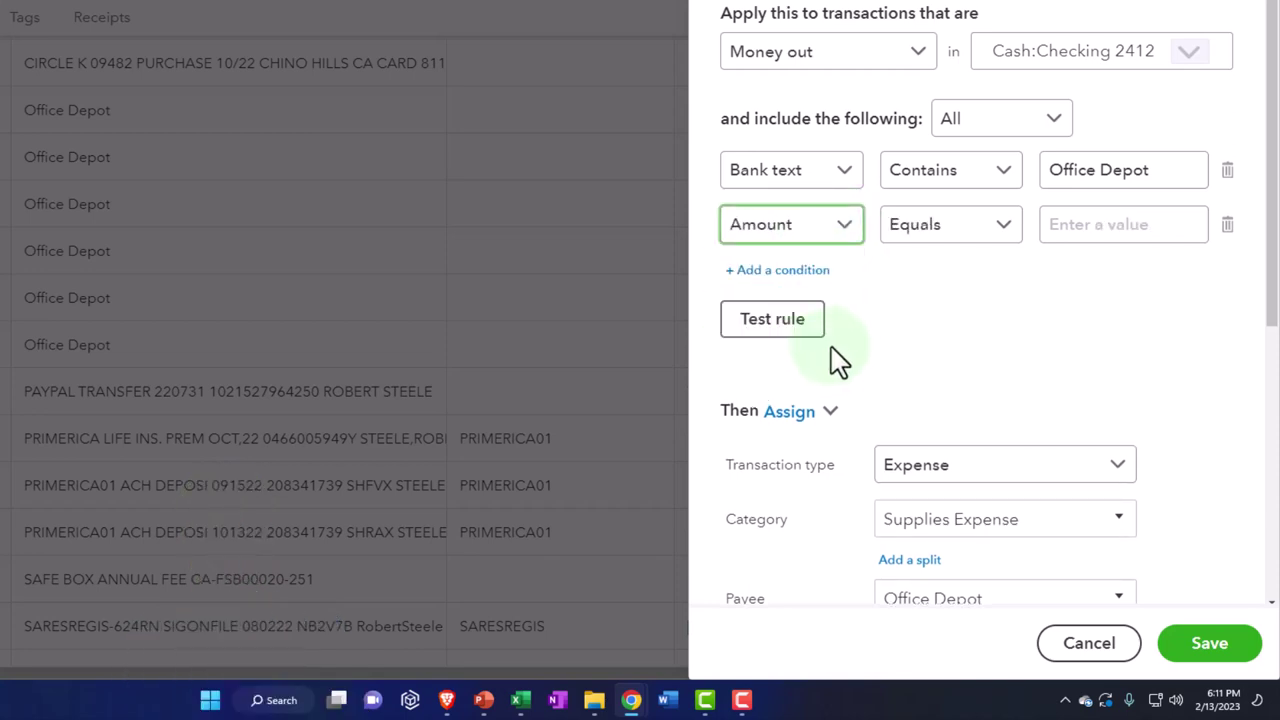
left_click(1002, 237)
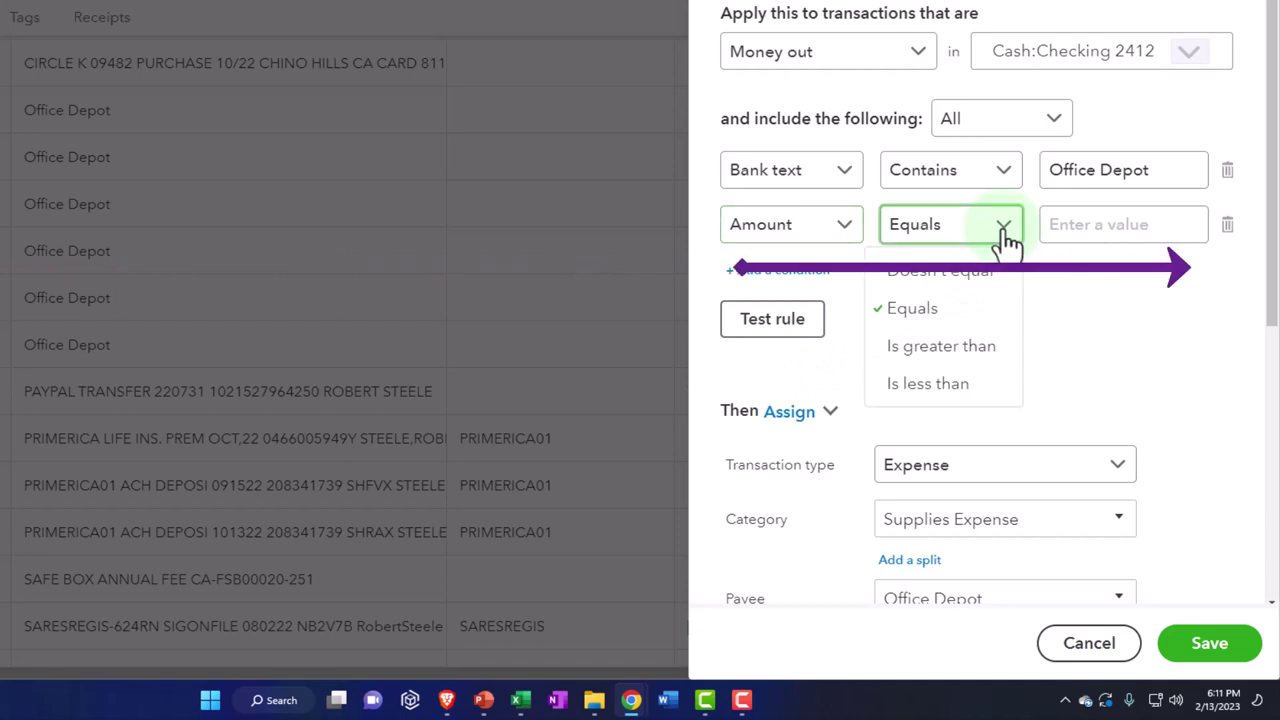
left_click(945, 390)
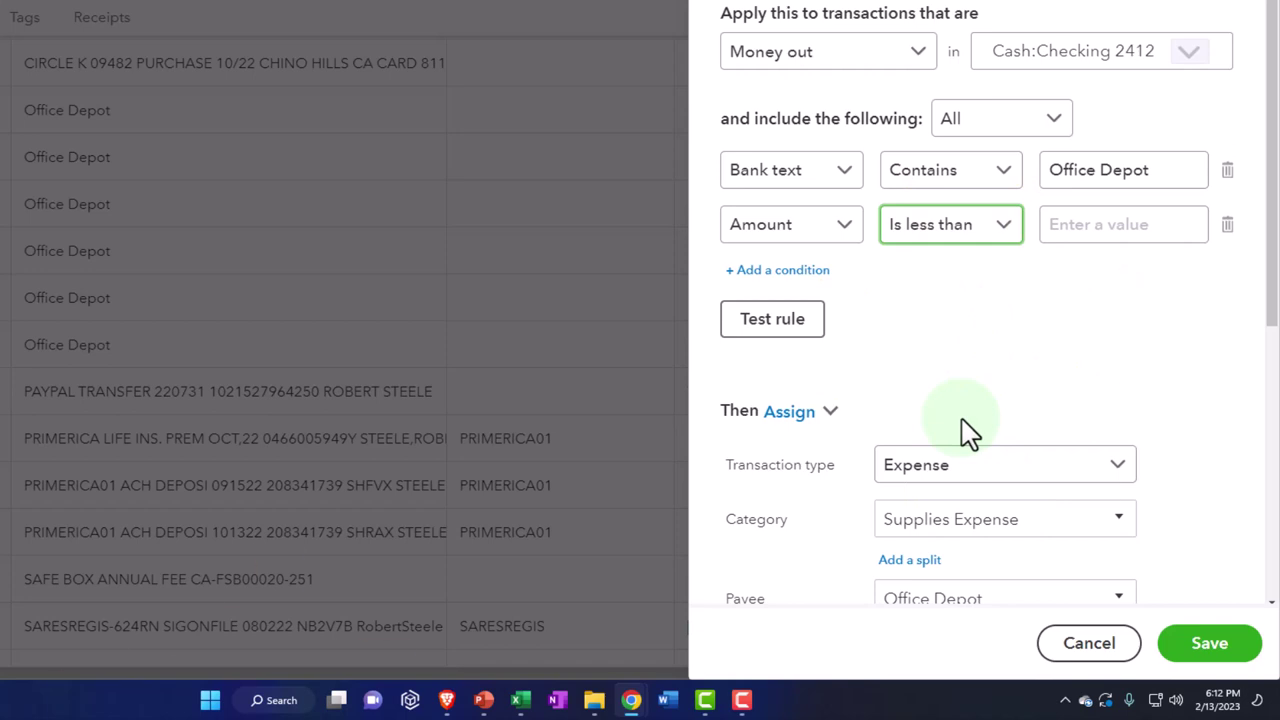
left_click(1131, 227)
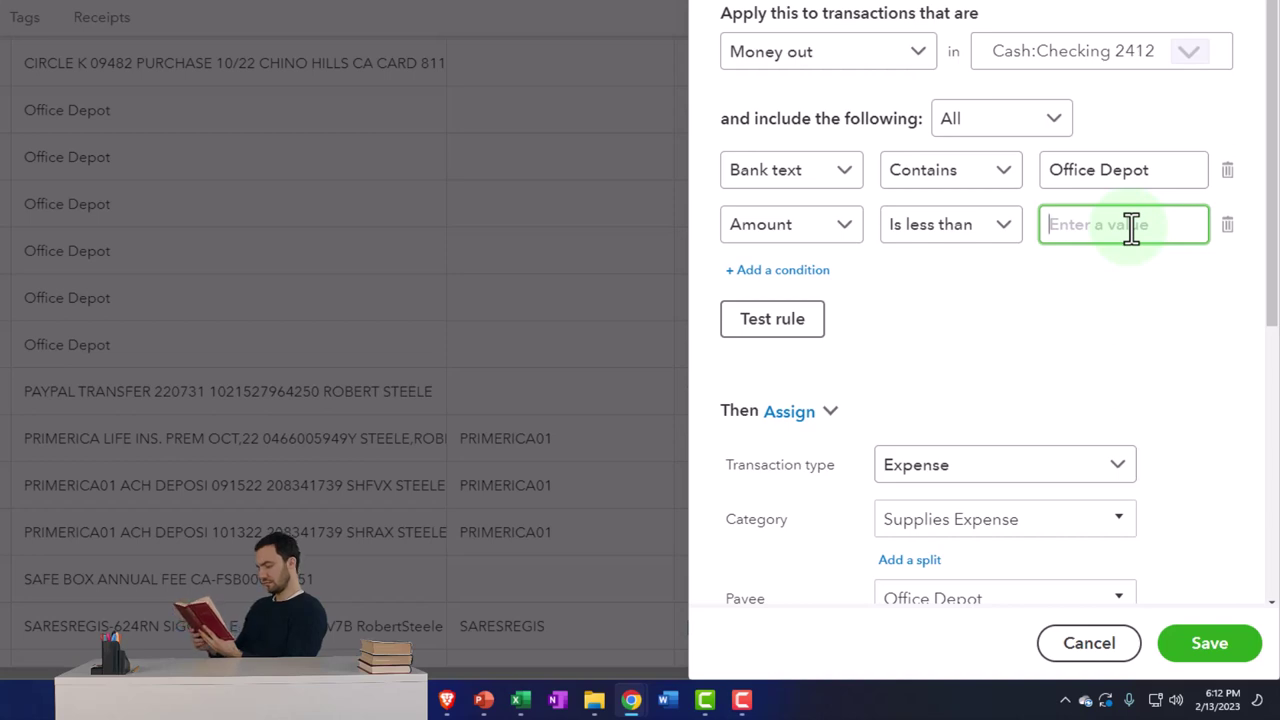
type("1")
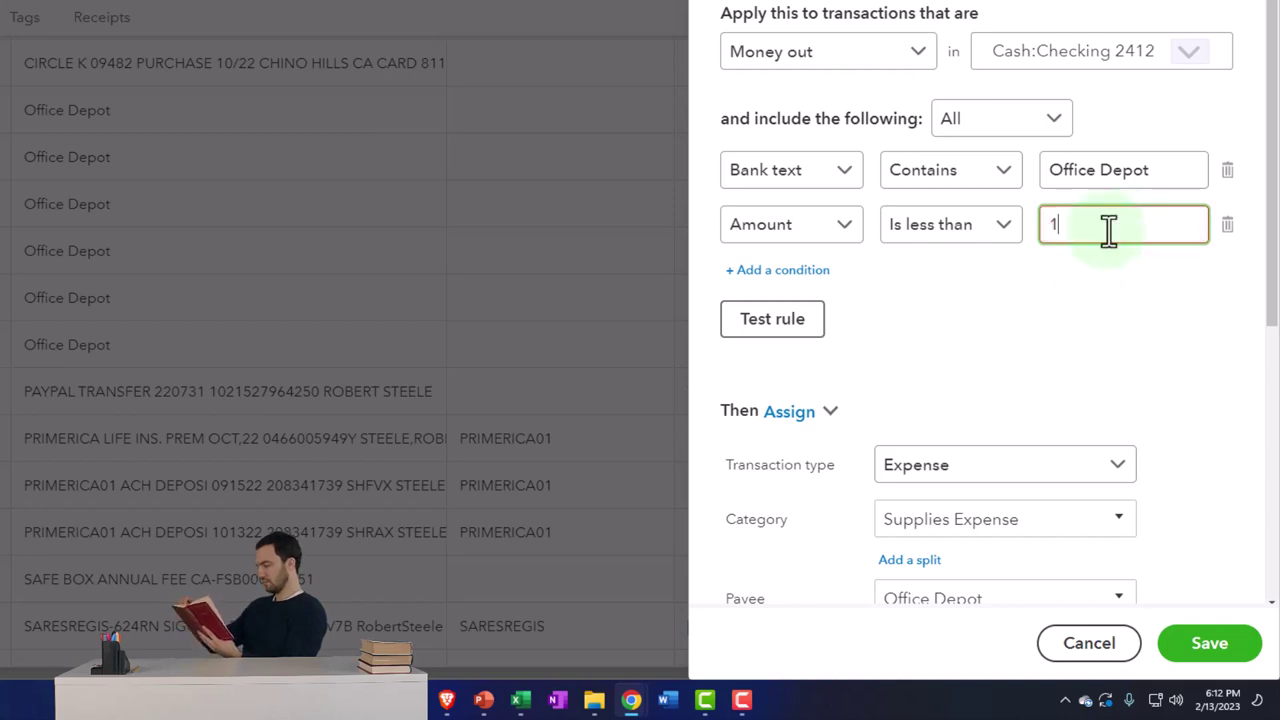
type("000")
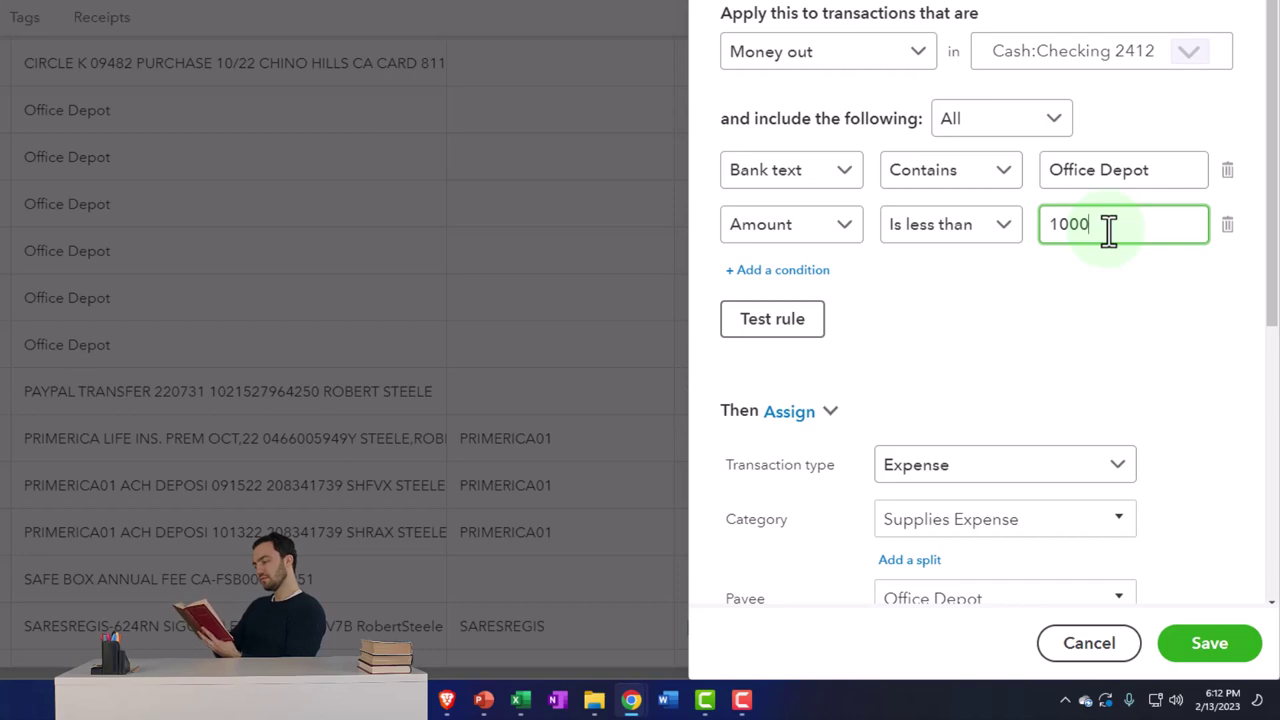
key("Tab")
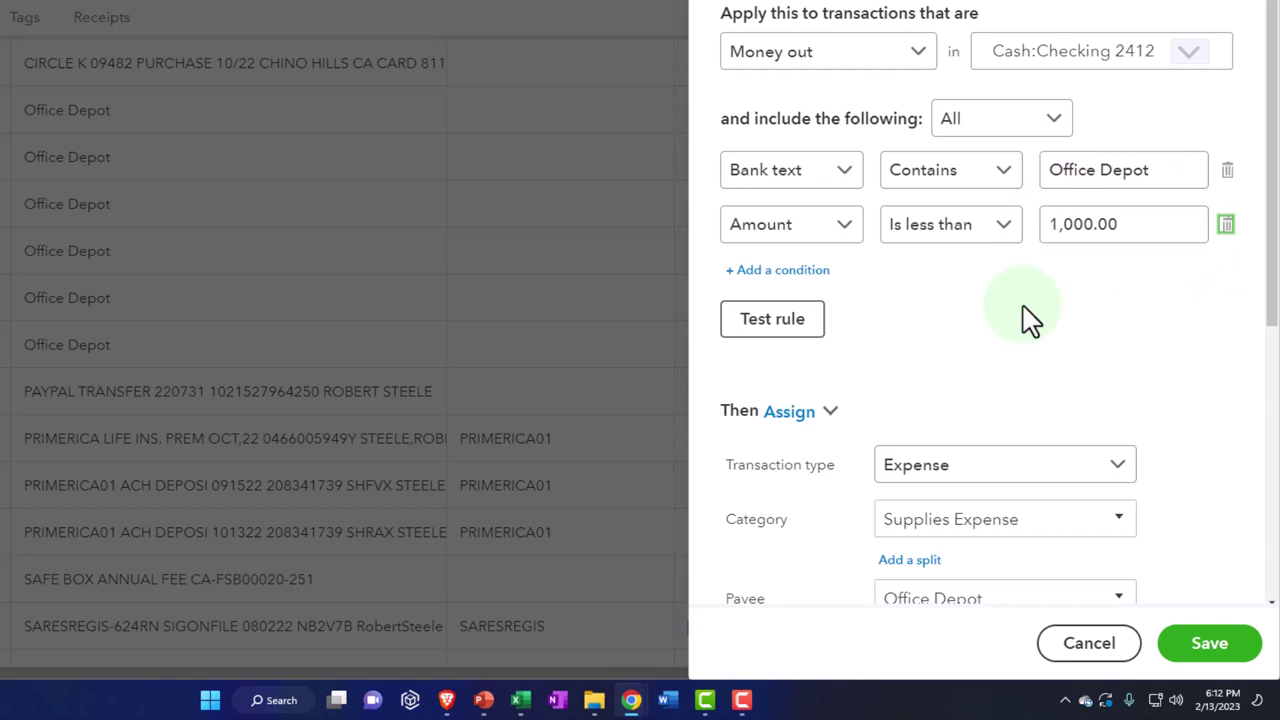
Test the rule against the unreviewed transactions and review its assigned transaction type, category, payee and memo settings
scroll(1030, 318, "down", 1)
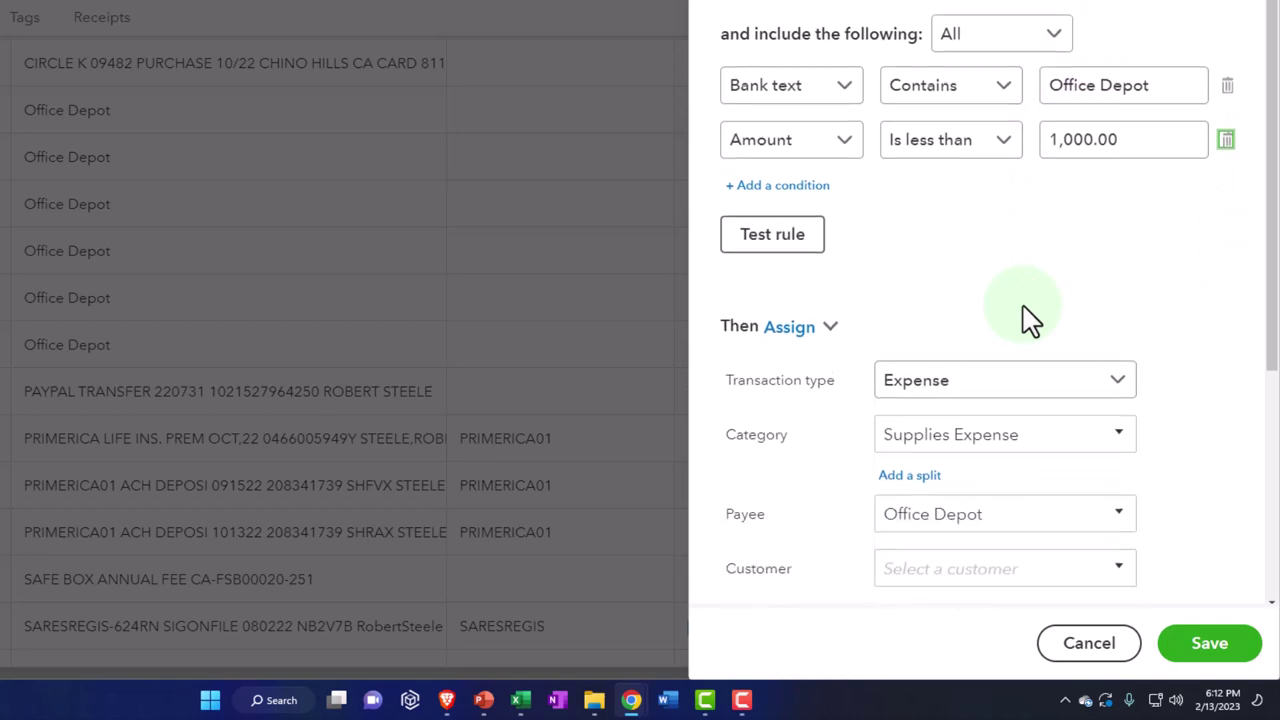
scroll(1030, 318, "down", 1)
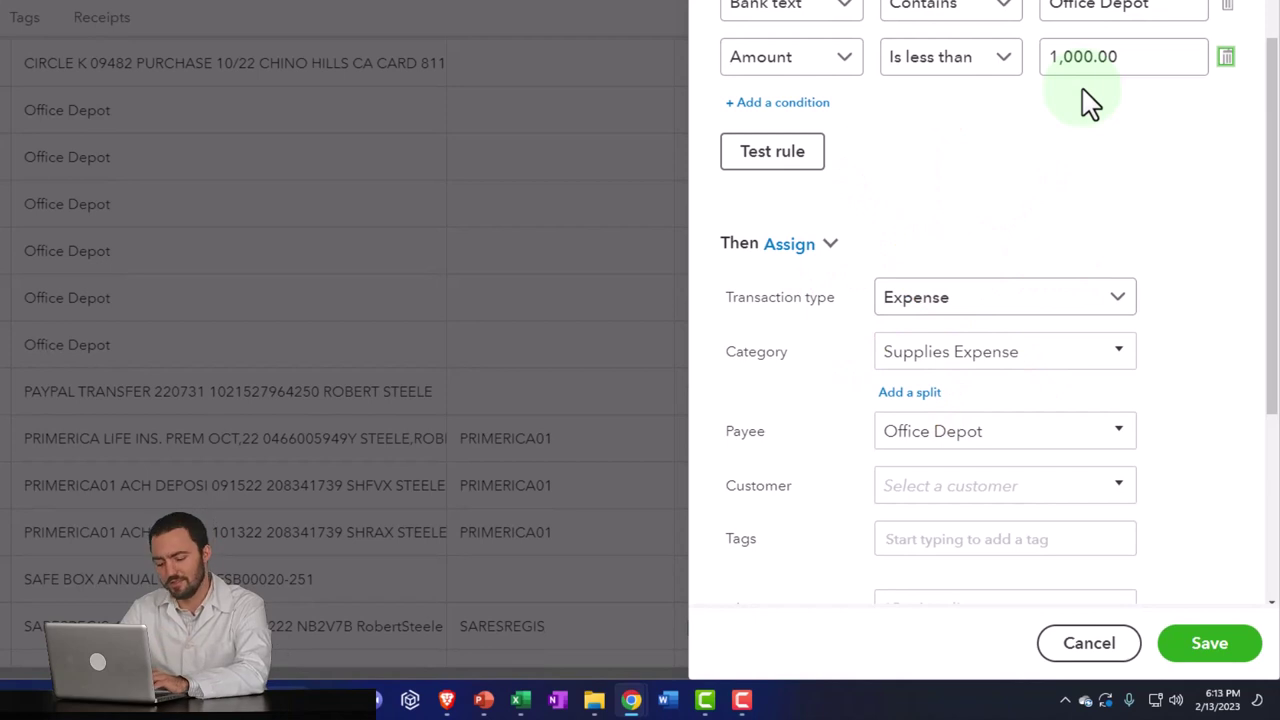
left_click(800, 158)
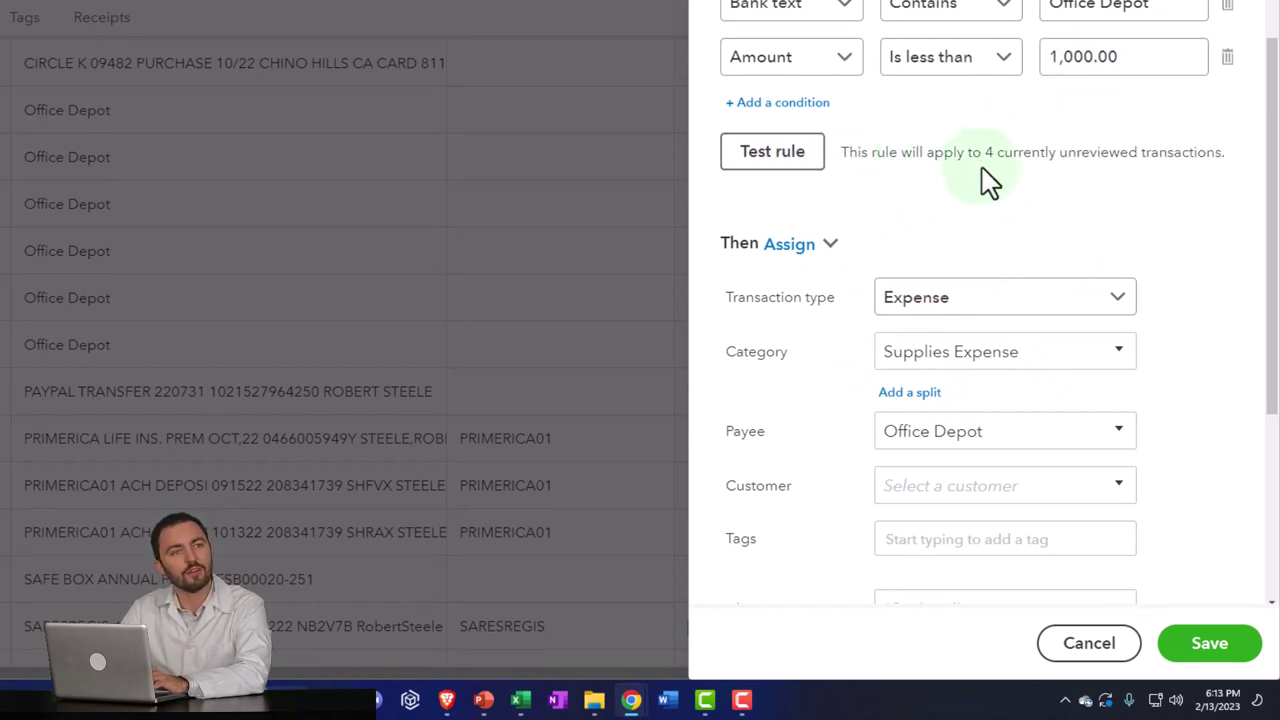
scroll(909, 251, "down", 1)
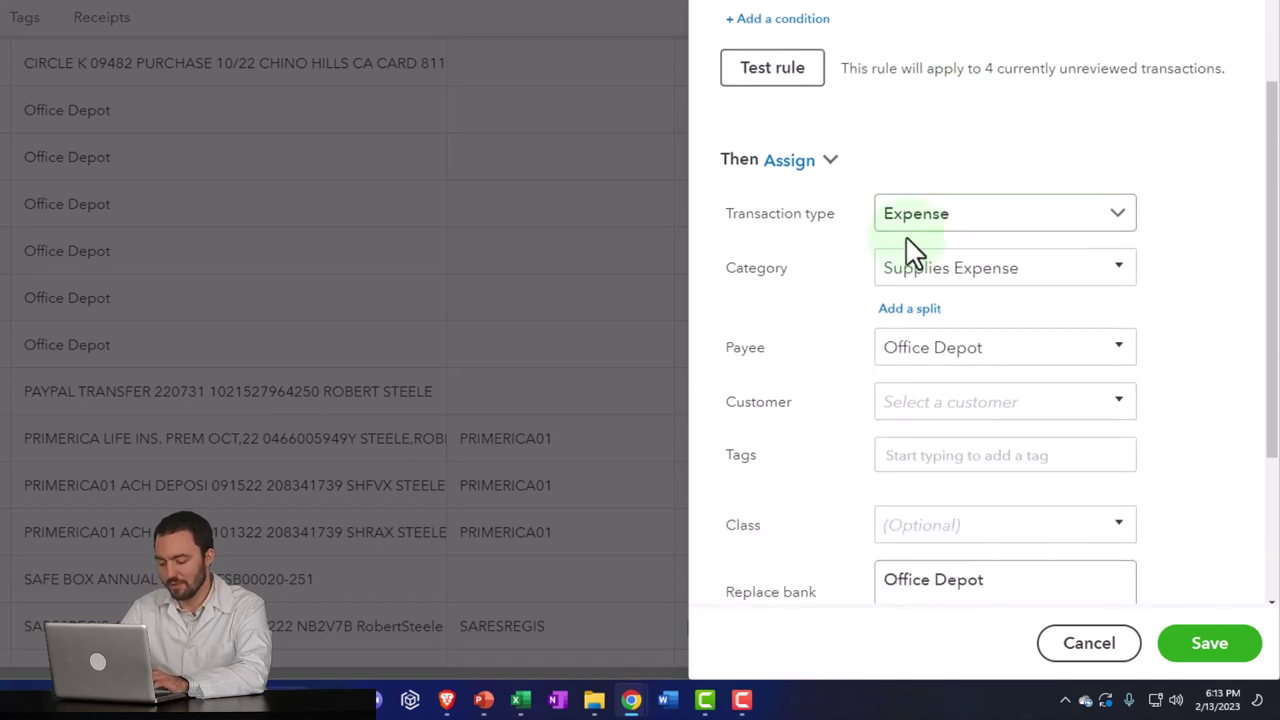
scroll(850, 255, "down", 1)
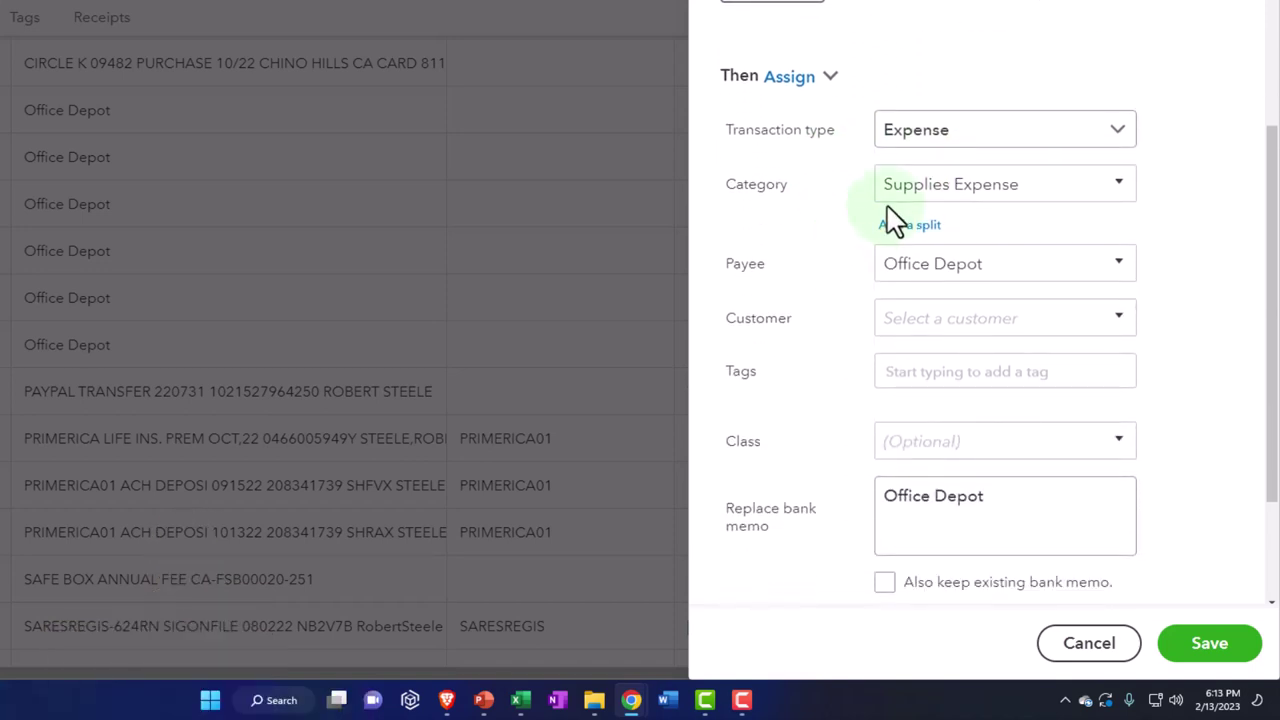
Save the Office Depot rule and filter the checking account's for-review transactions to Recognized
scroll(850, 300, "down", 2)
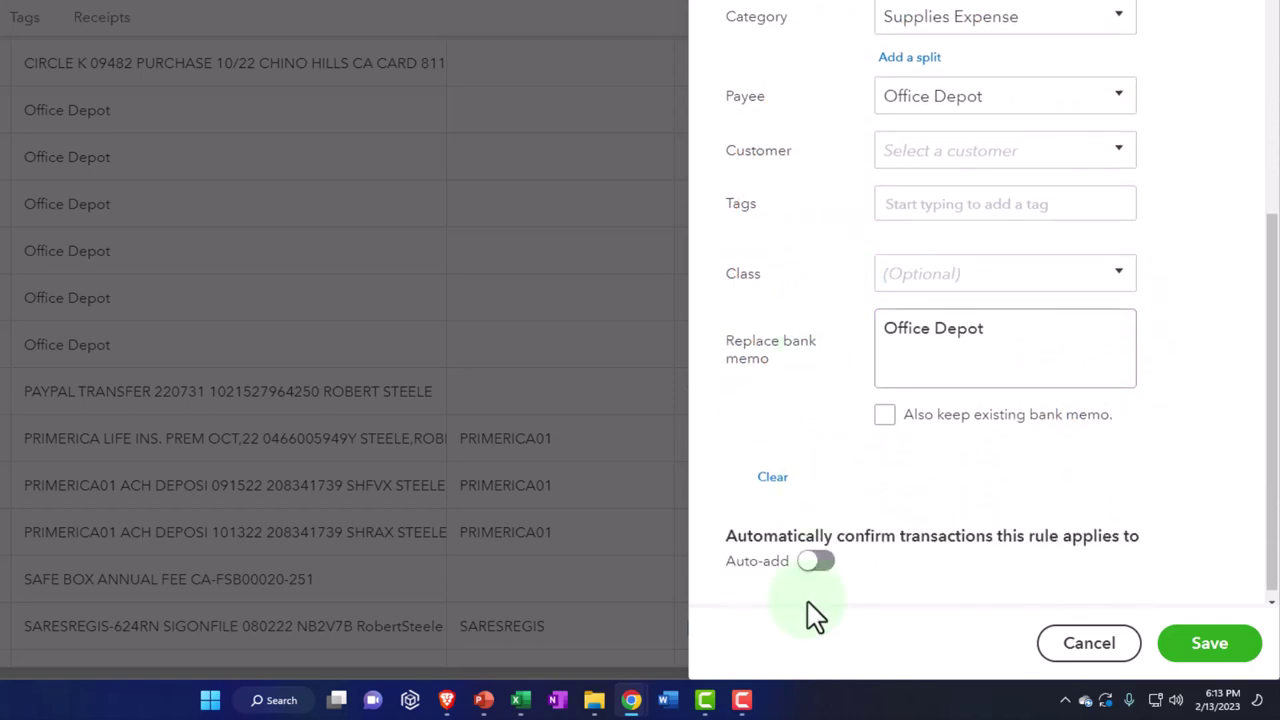
left_click(1207, 648)
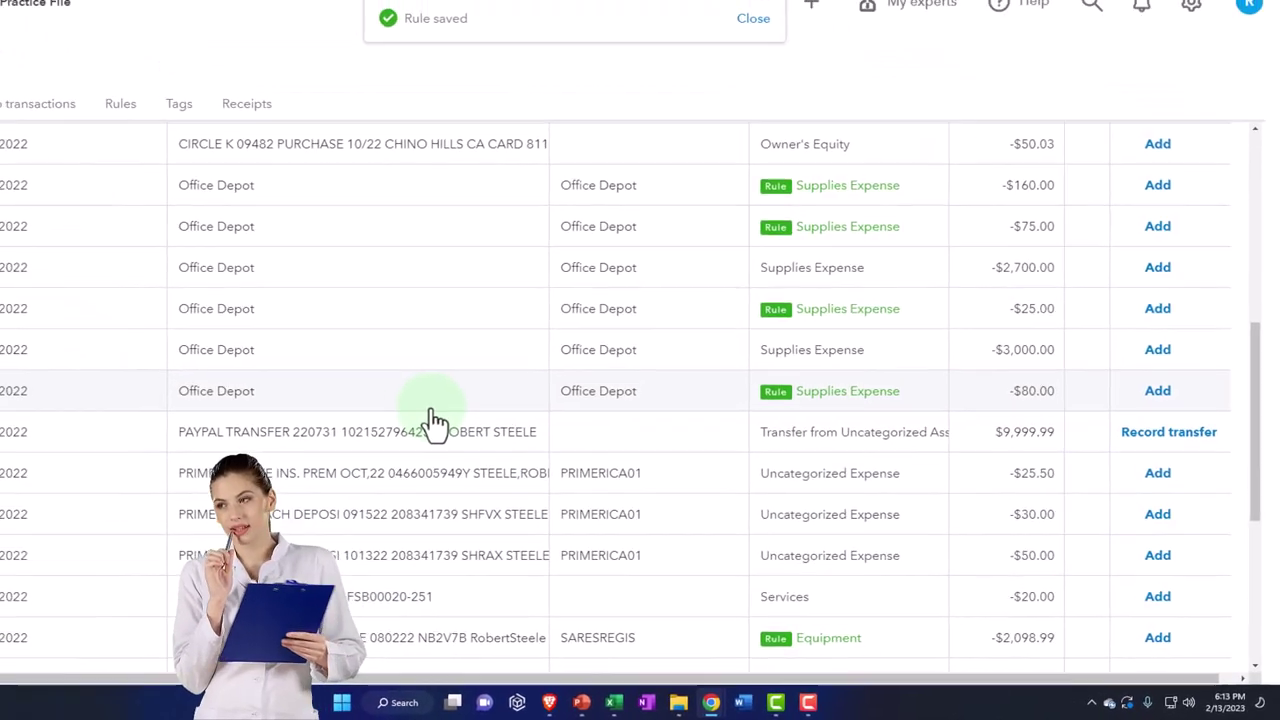
scroll(435, 420, "up", 5)
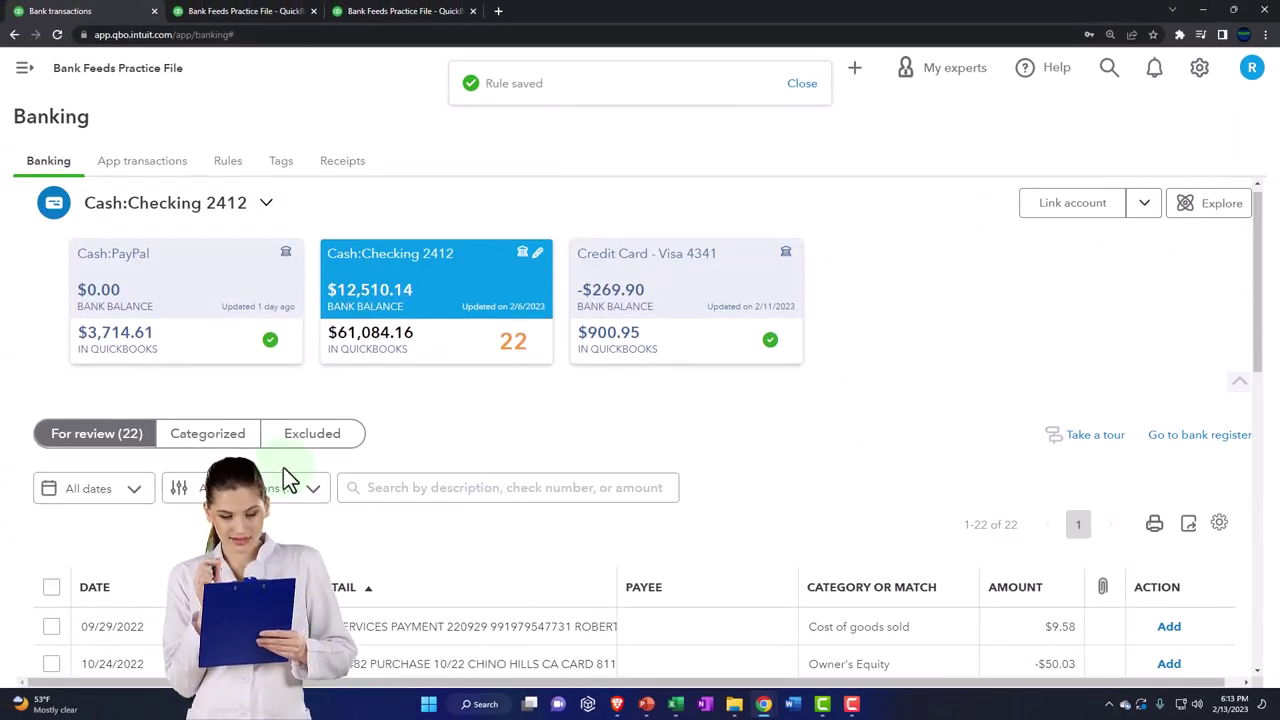
left_click(278, 492)
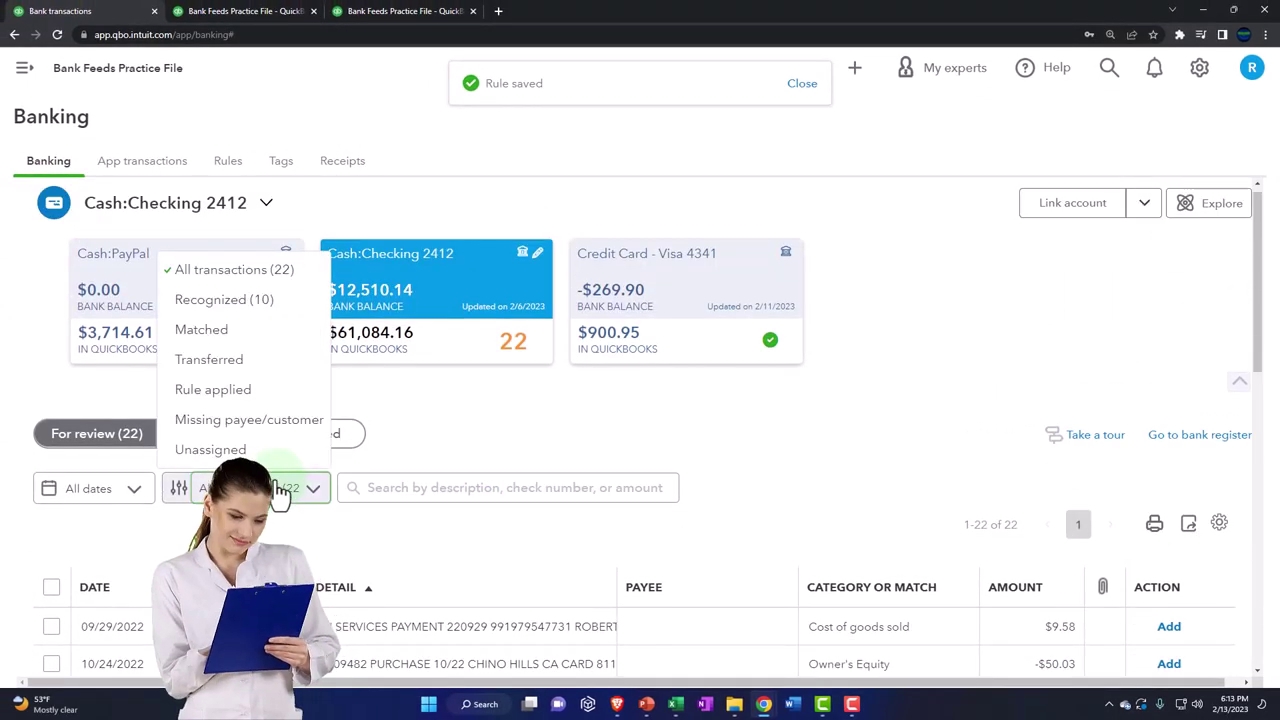
left_click(229, 301)
scroll(463, 373, "down", 3)
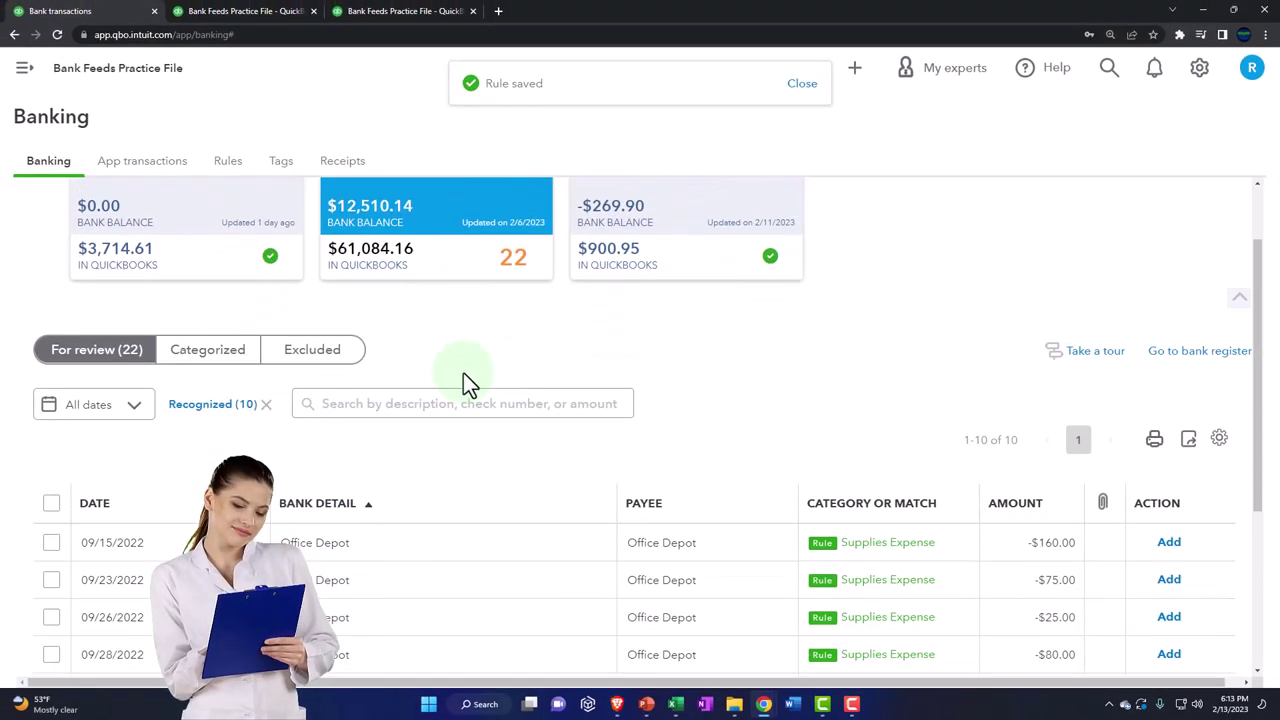
scroll(463, 380, "down", 2)
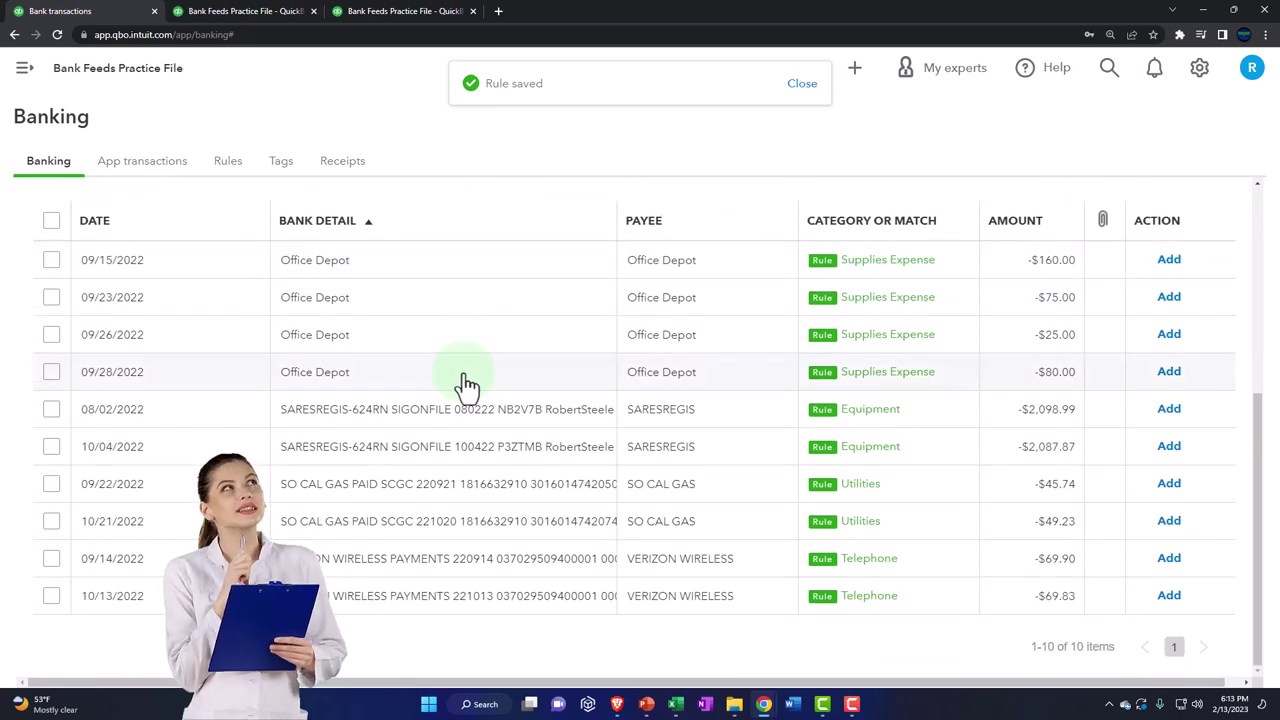
Select the four Office Depot transactions dated 09/15/2022 to 09/28/2022 and accept them together as Supplies Expense
left_click(53, 262)
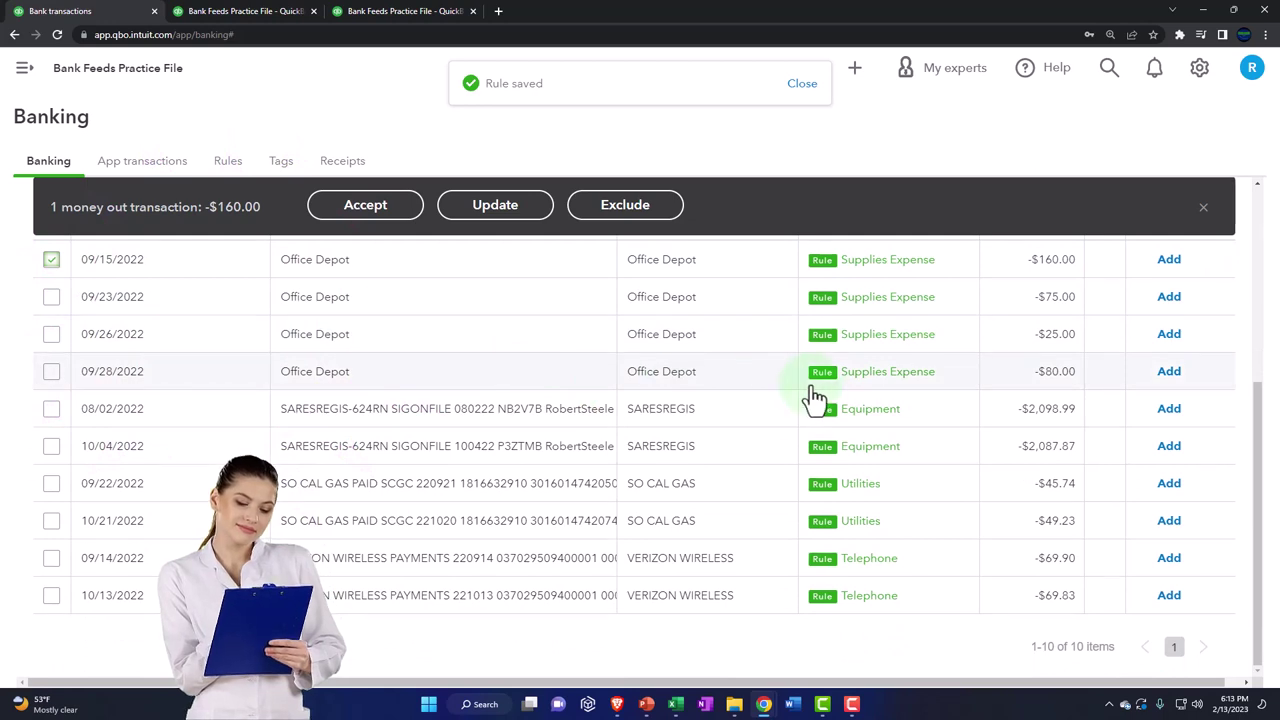
left_click(53, 373, "shift")
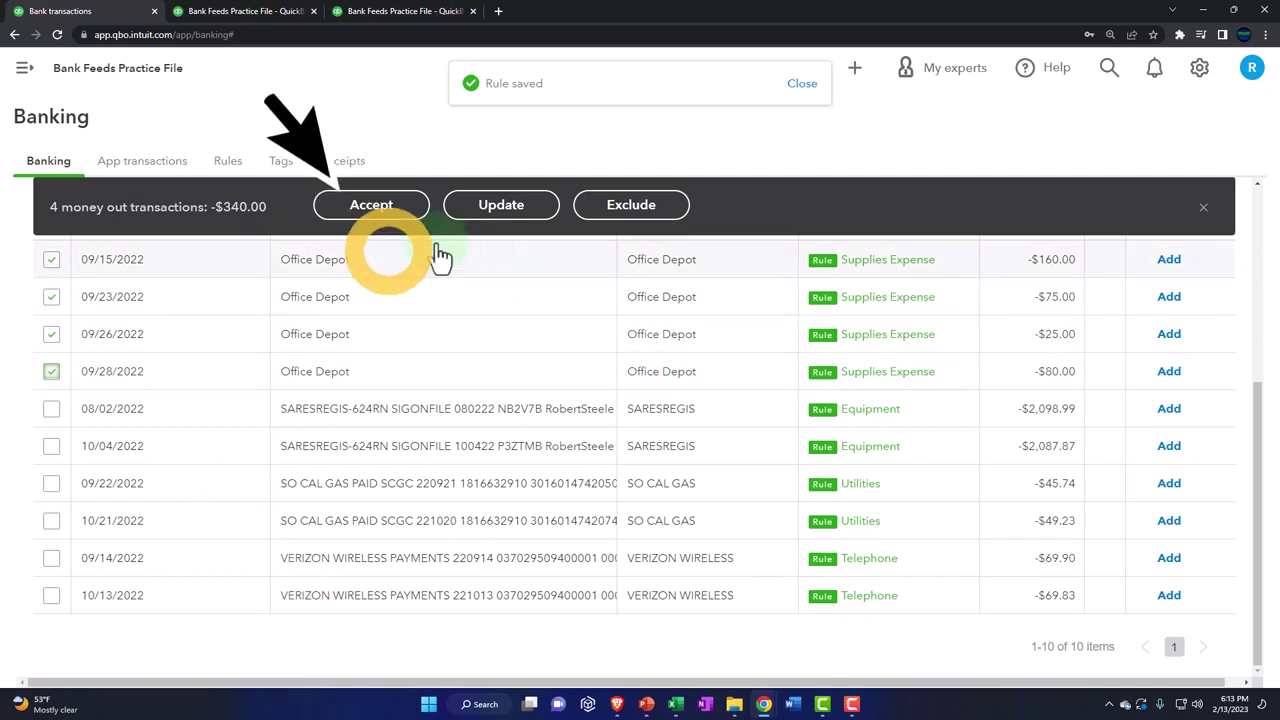
left_click(396, 226)
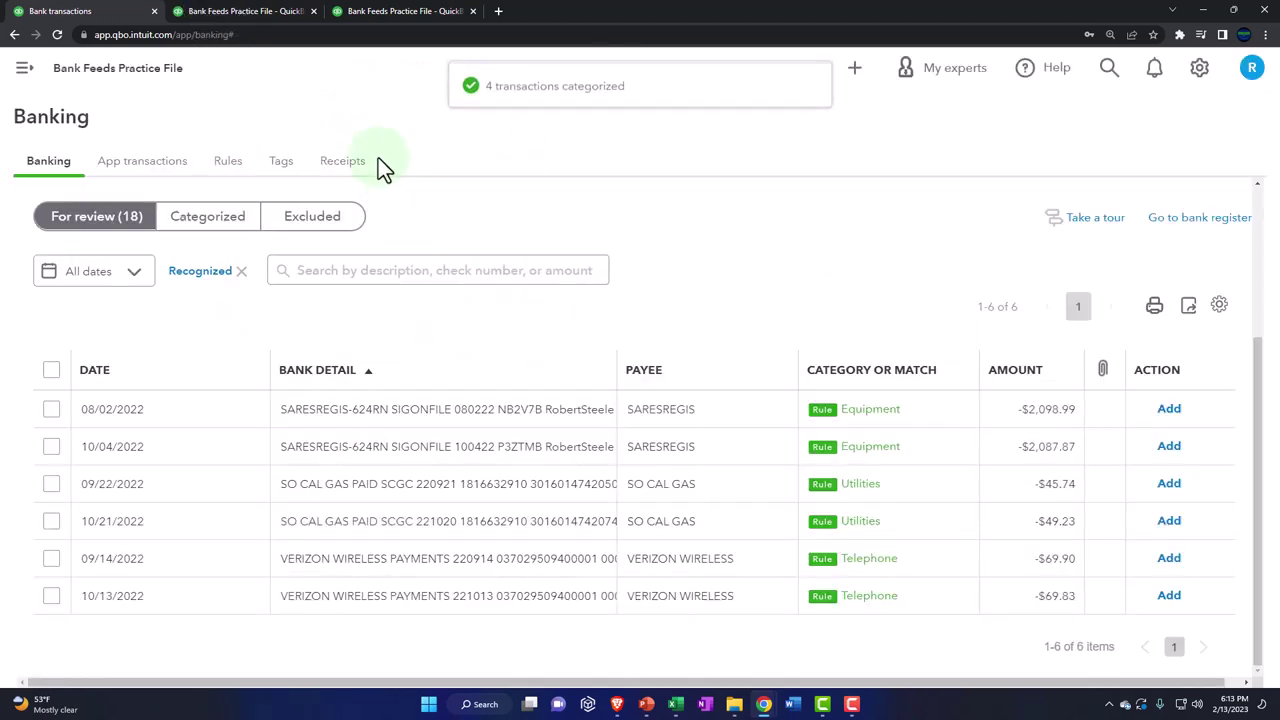
Rerun the 2022 Balance Sheet and Profit and Loss reports to include the accepted transactions
left_click(262, 14)
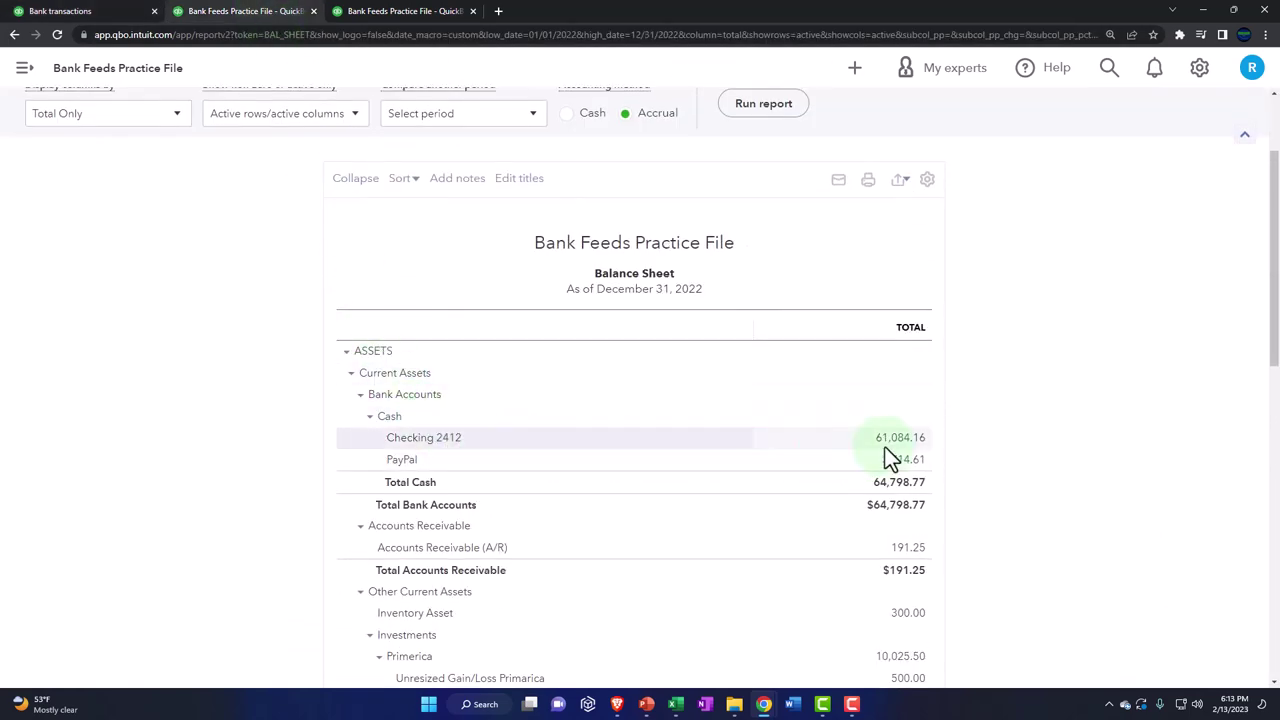
key("ctrl+plus")
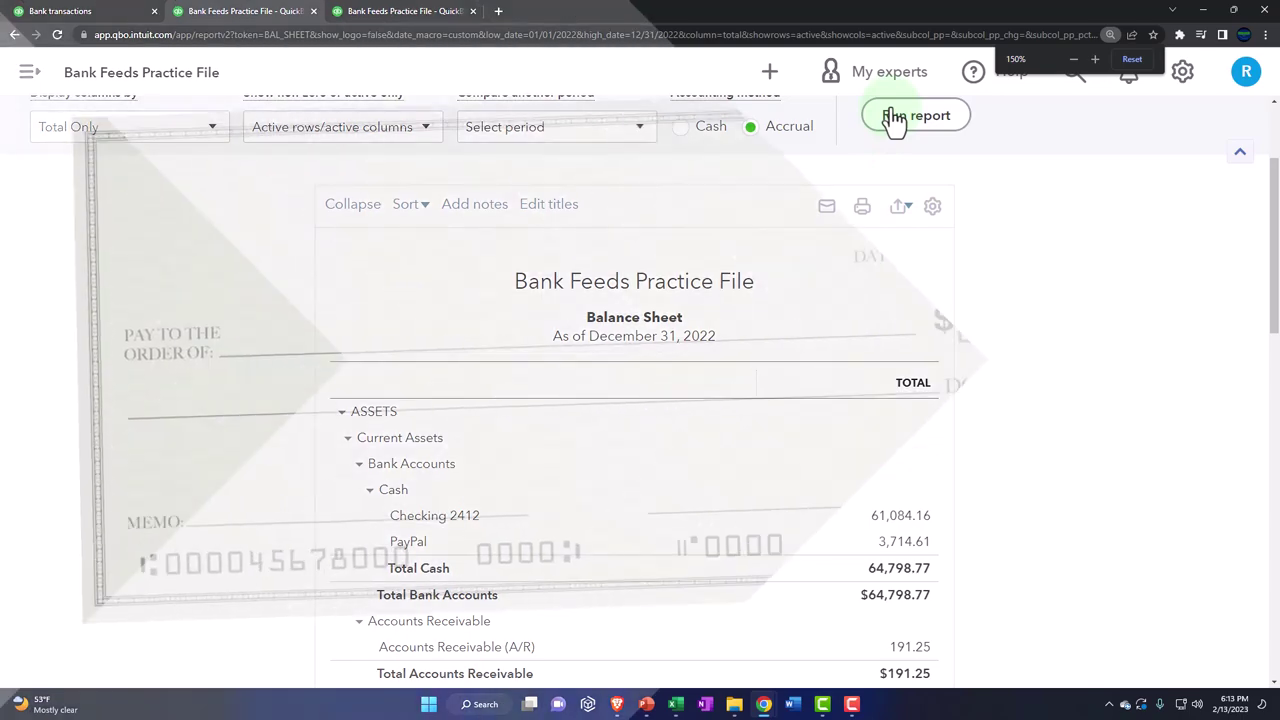
left_click(893, 116)
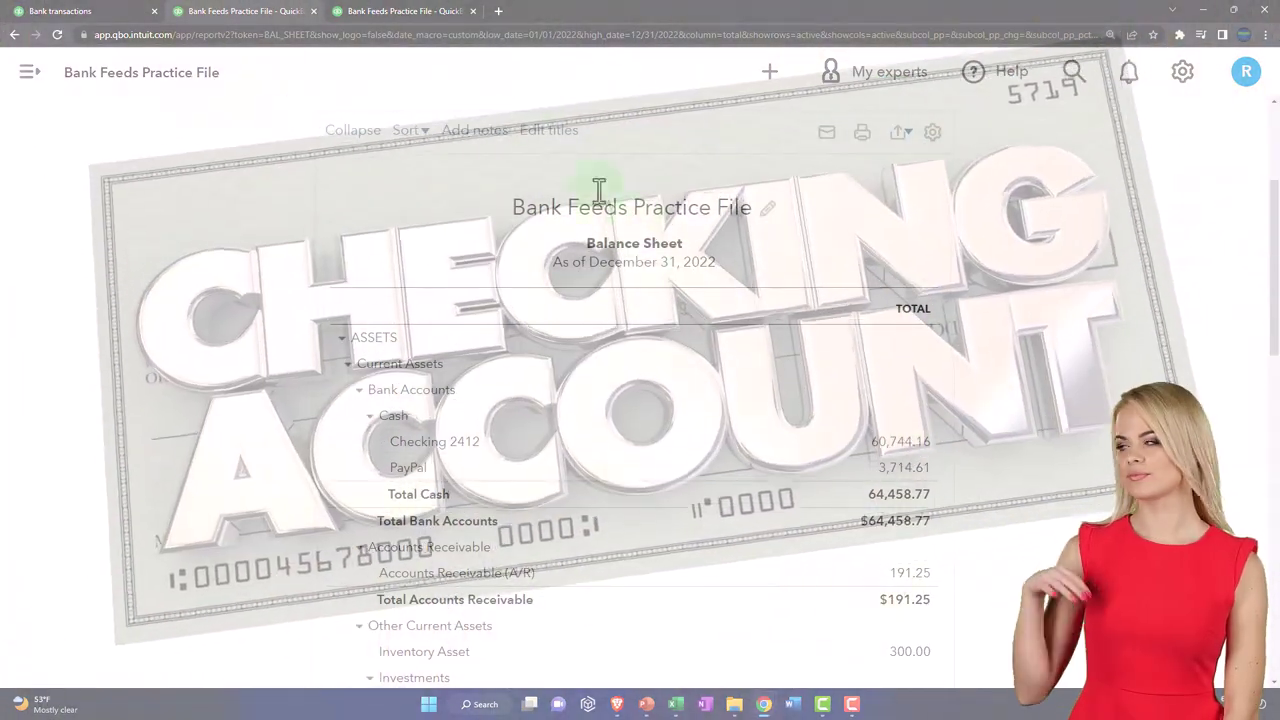
left_click(405, 12)
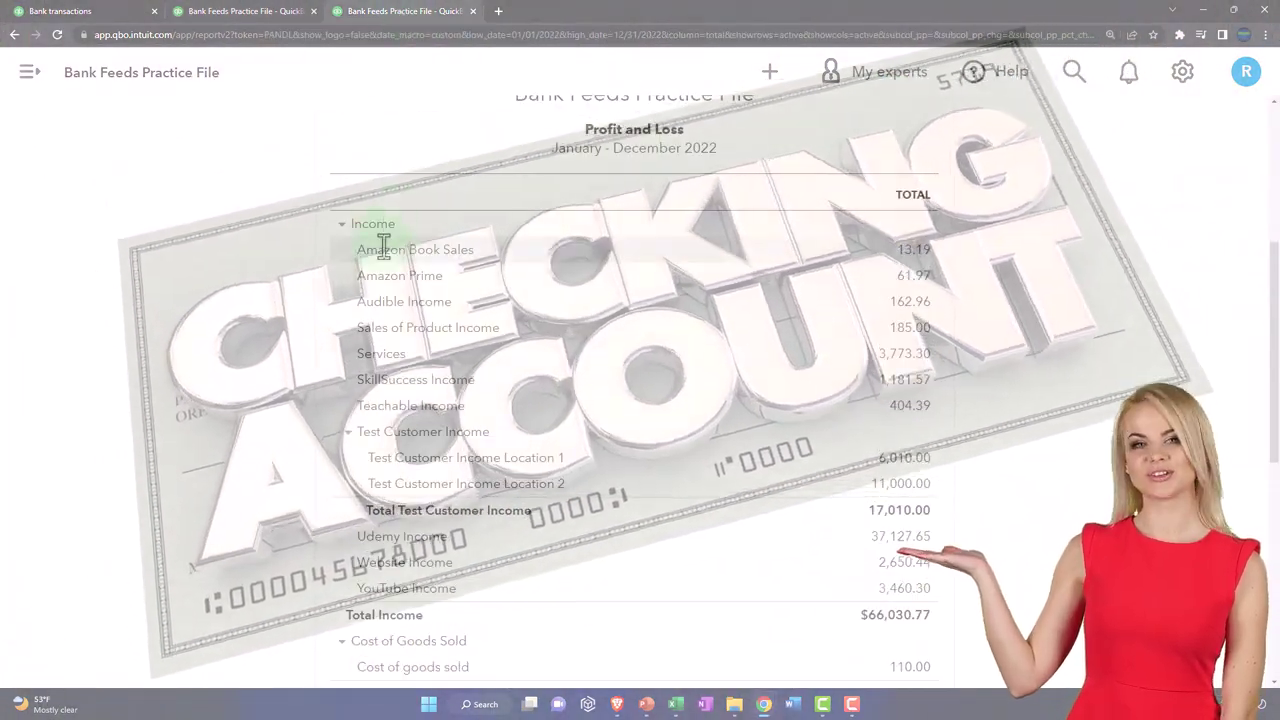
key("ctrl+plus")
scroll(391, 253, "up", 5)
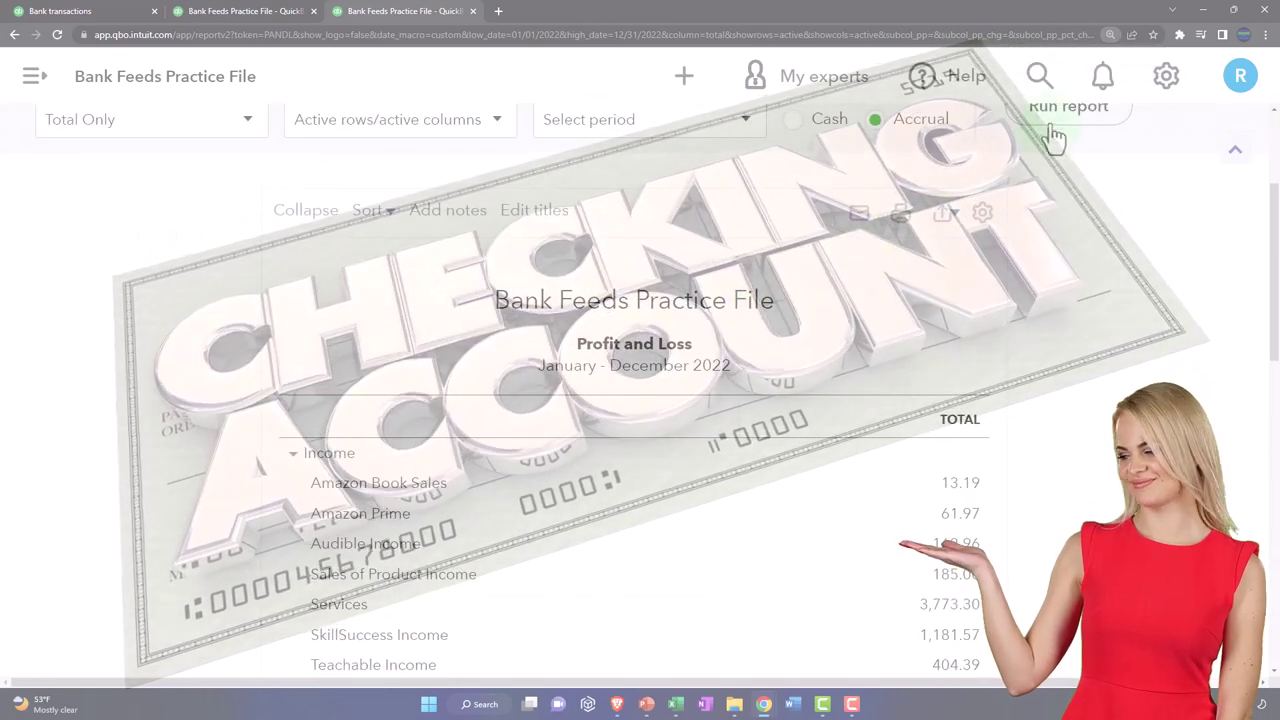
scroll(444, 444, "down", 1)
key("ctrl+plus")
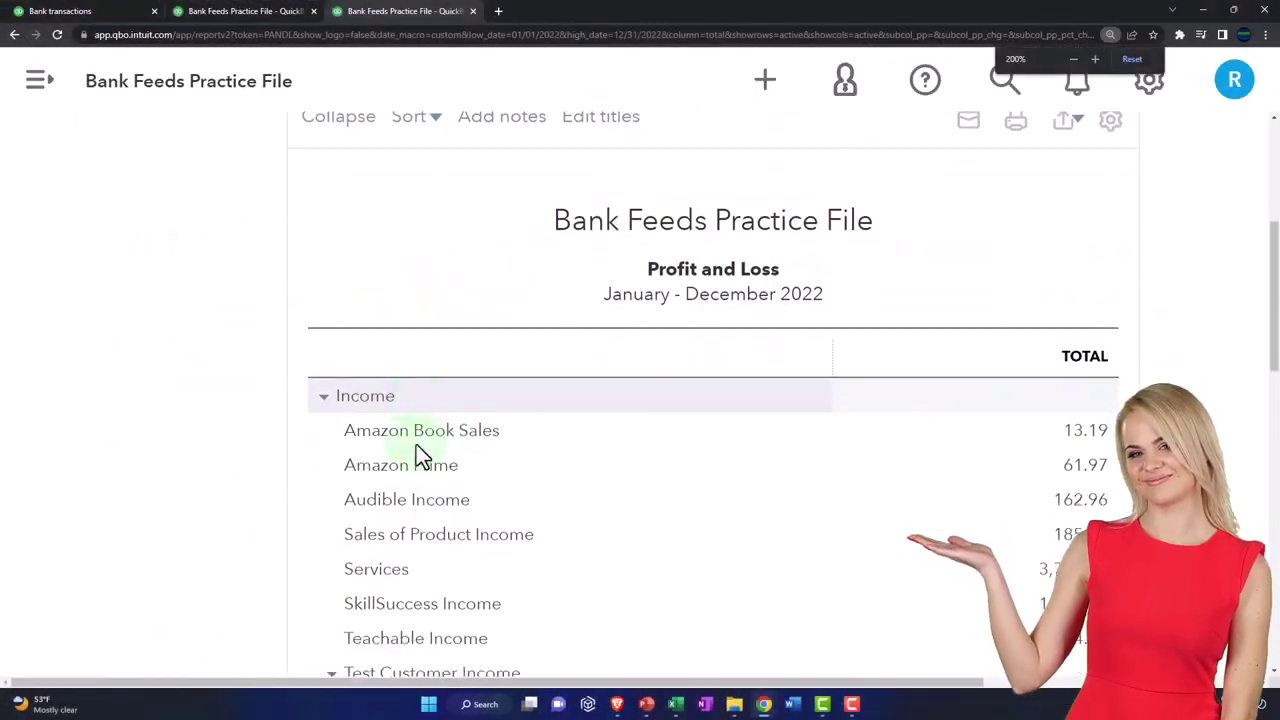
Open the Supplies Expense detail from the Profit and Loss, examine the Office Depot entries, and return to the report summary
scroll(416, 444, "down", 8)
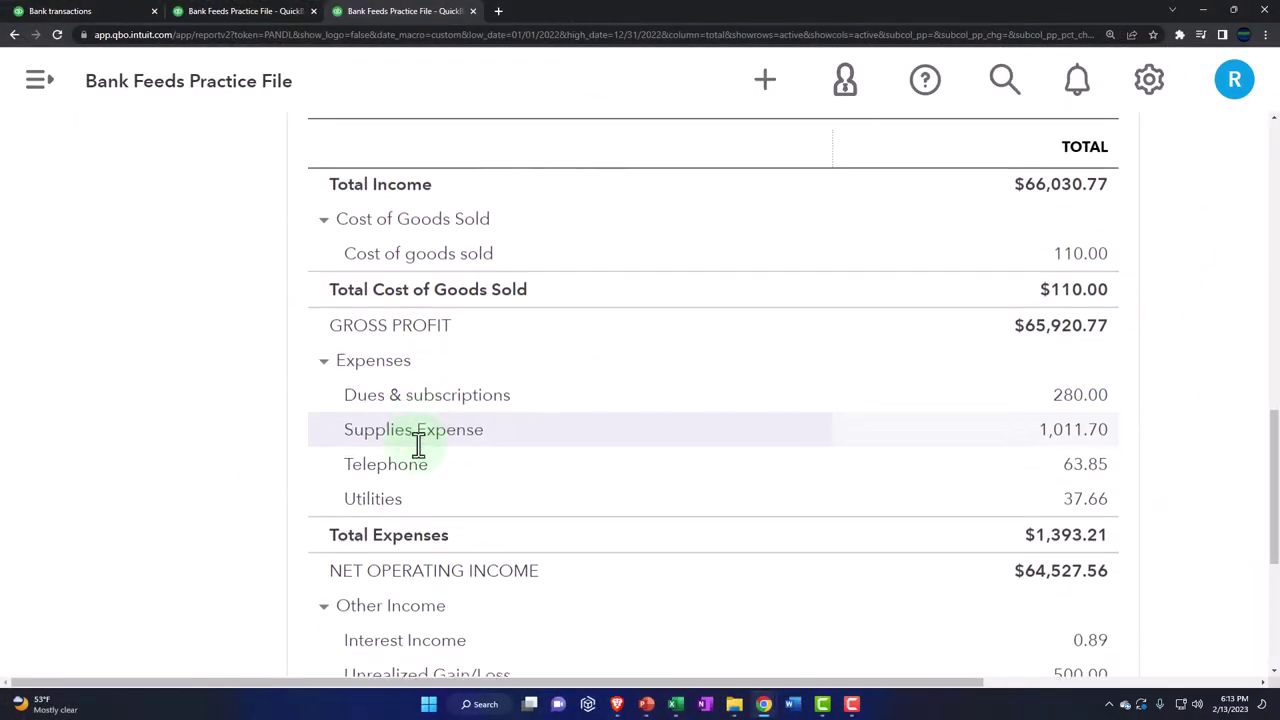
left_click(1072, 428)
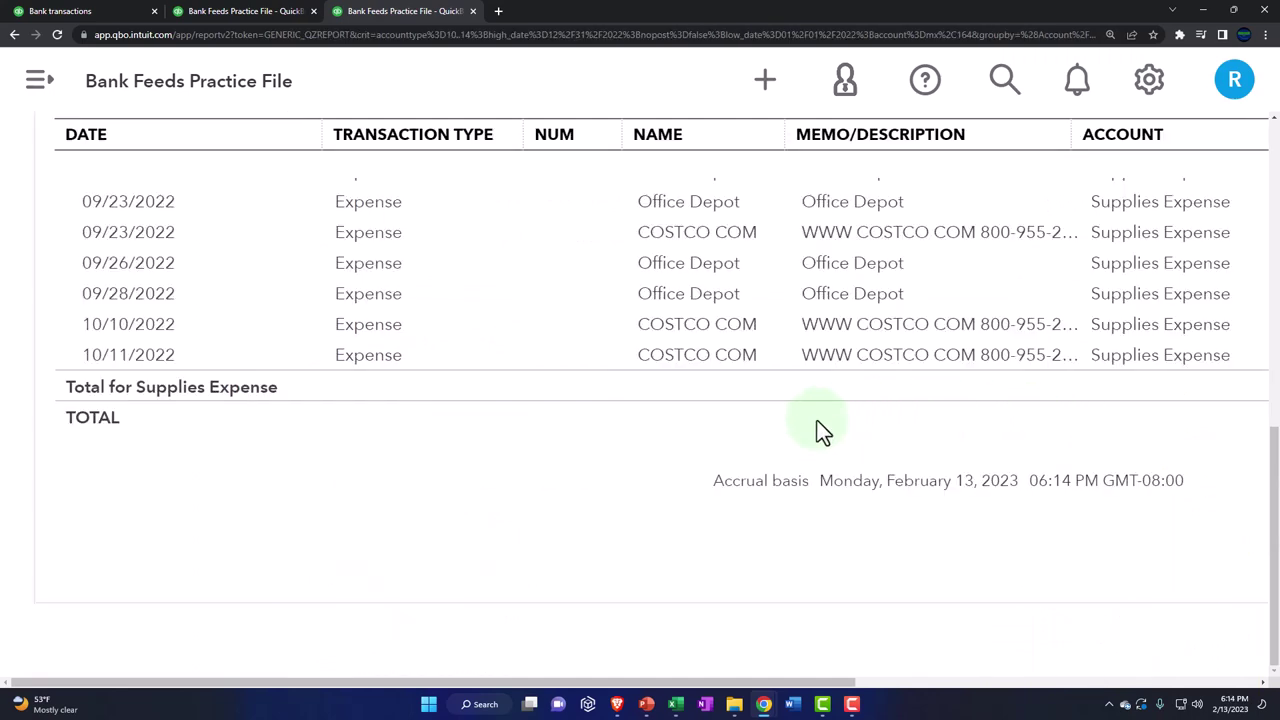
key("ctrl+minus")
key("ctrl+minus")
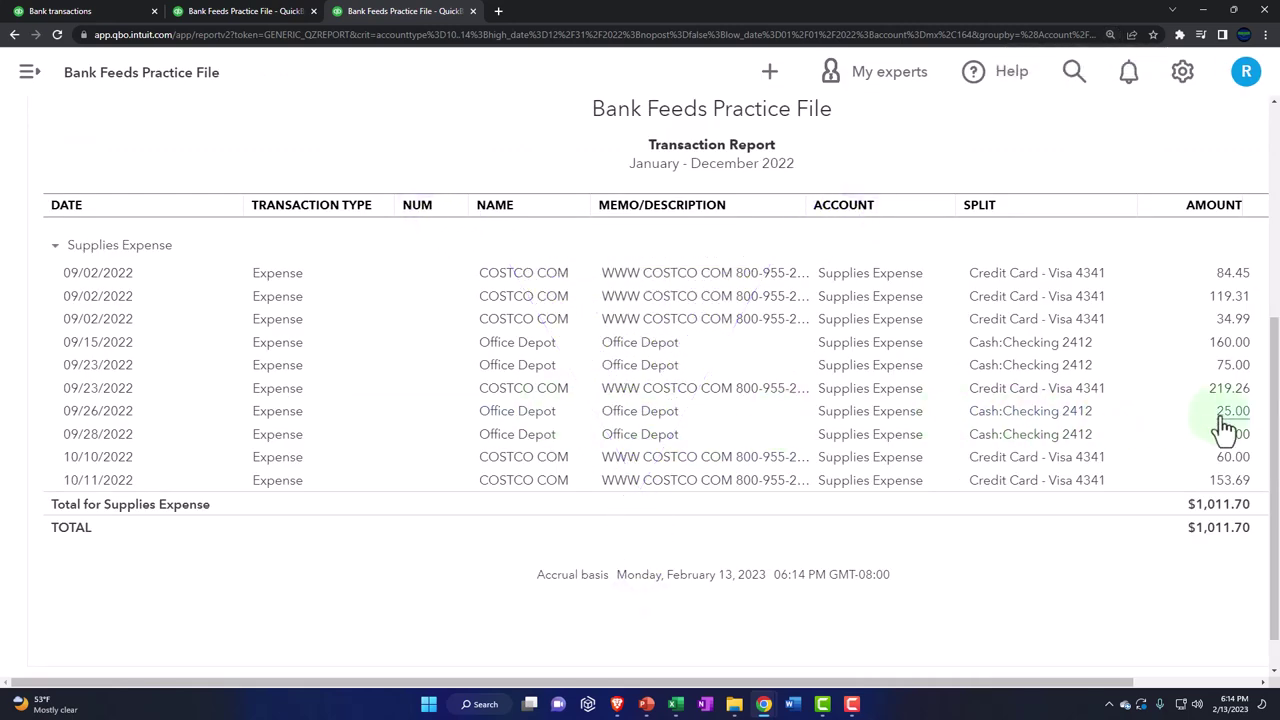
scroll(160, 482, "up", 2)
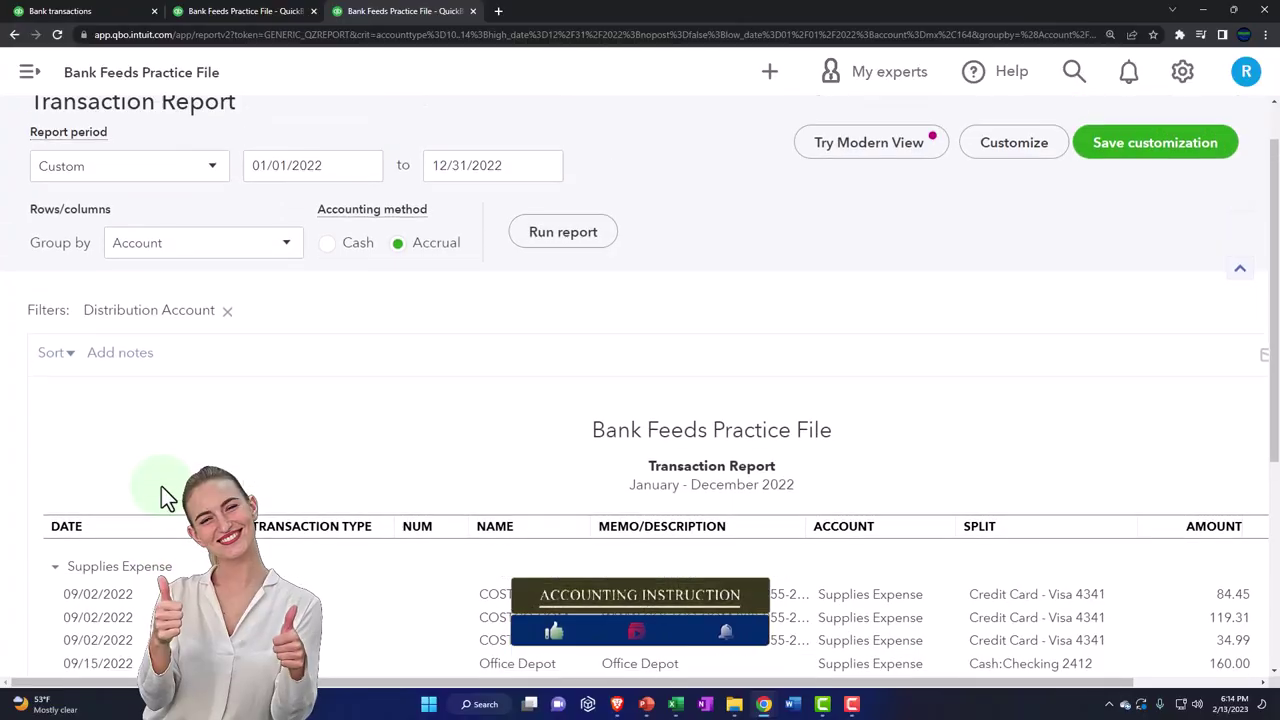
scroll(164, 482, "up", 1)
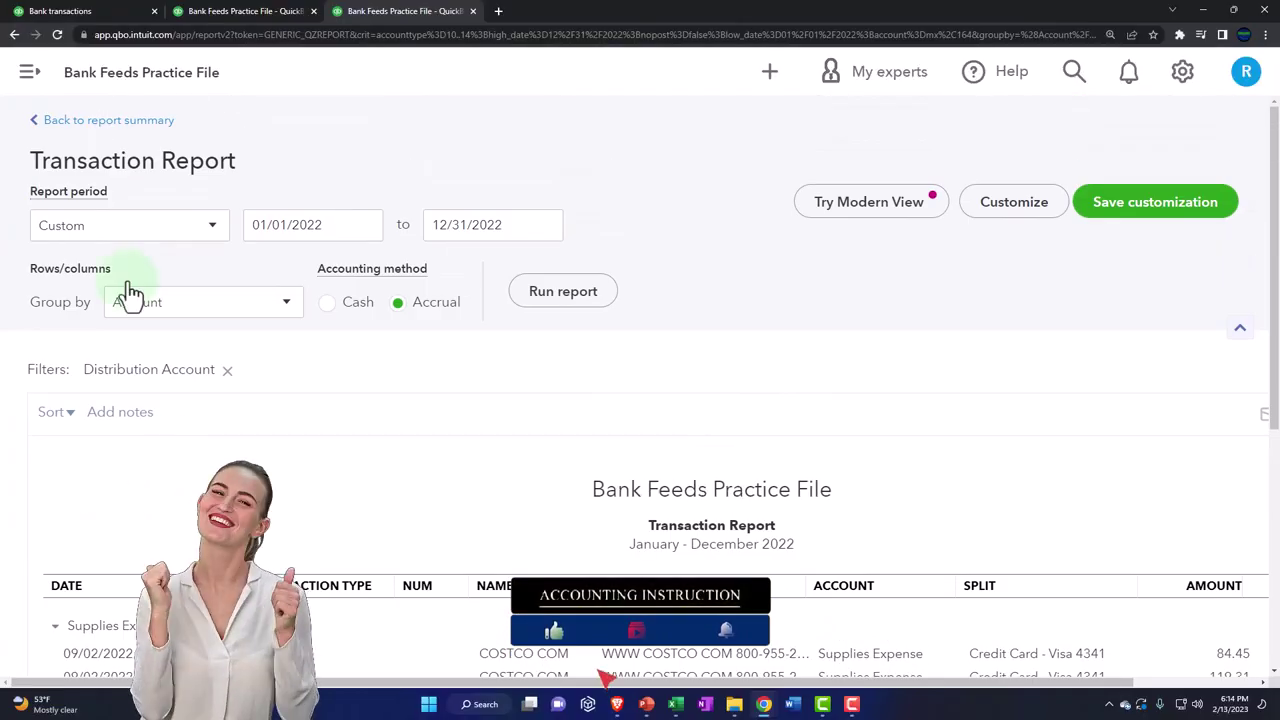
left_click(108, 122)
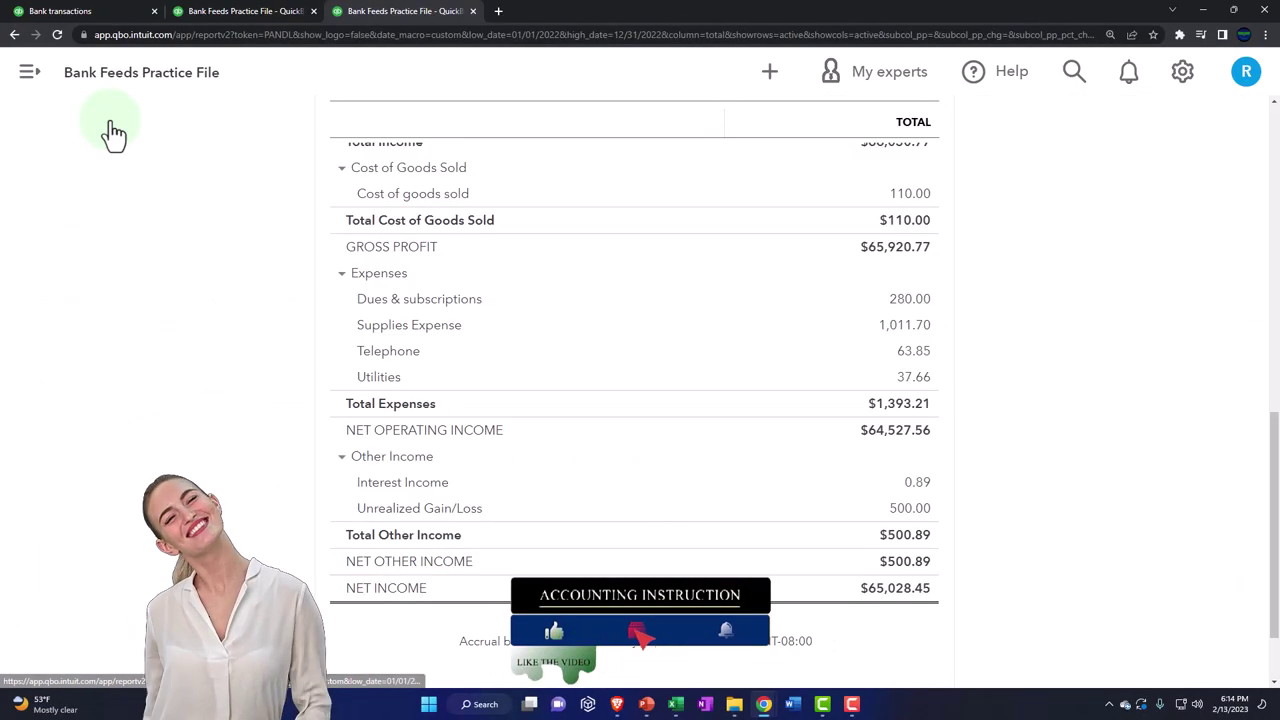
Return to the bank transactions and clear the Recognized filter to list all for-review transactions
left_click(114, 12)
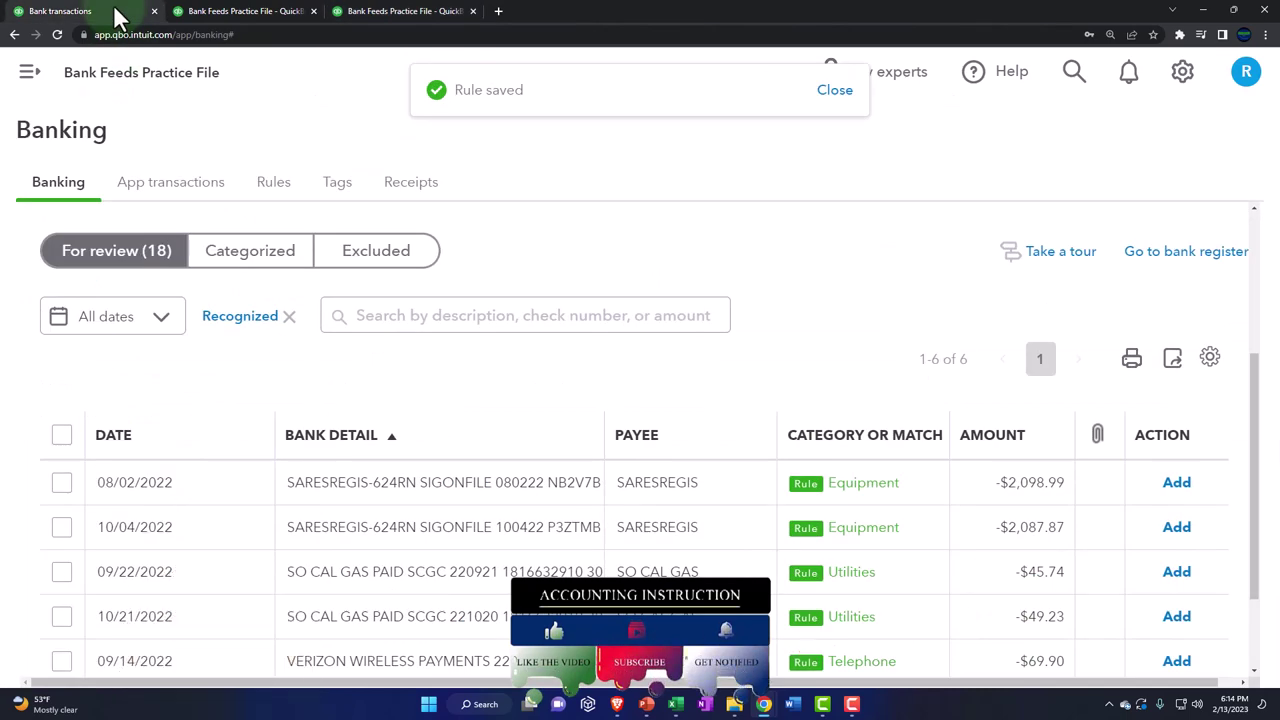
left_click(285, 317)
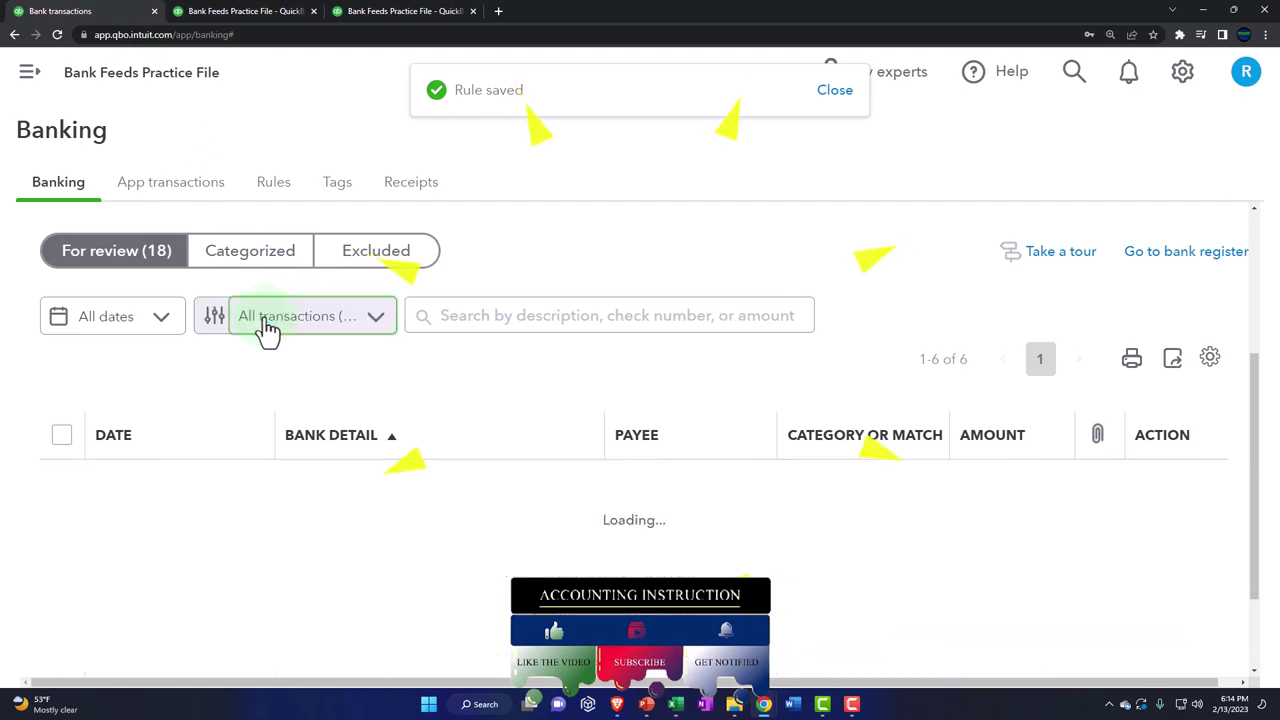
scroll(491, 437, "down", 2)
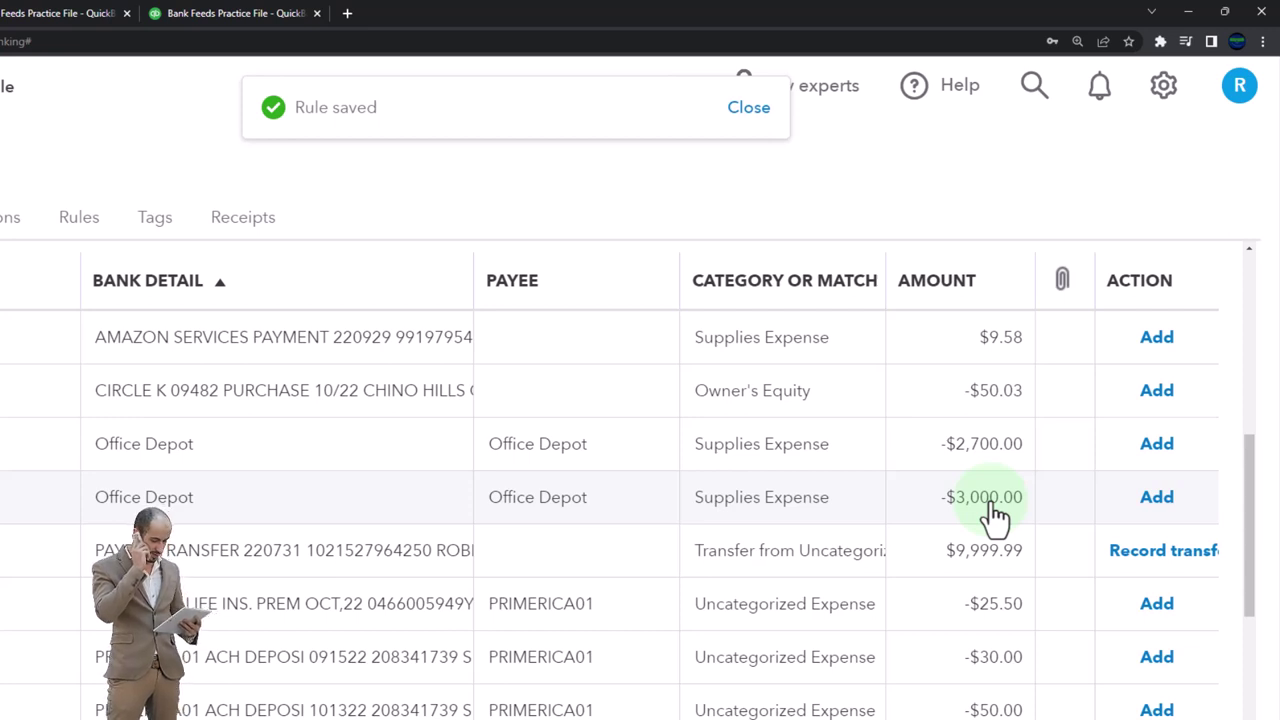
Start a rule named Office Depot over 1000 from the $2,700 Office Depot transaction, with its first condition based on Bank text
left_click(907, 466)
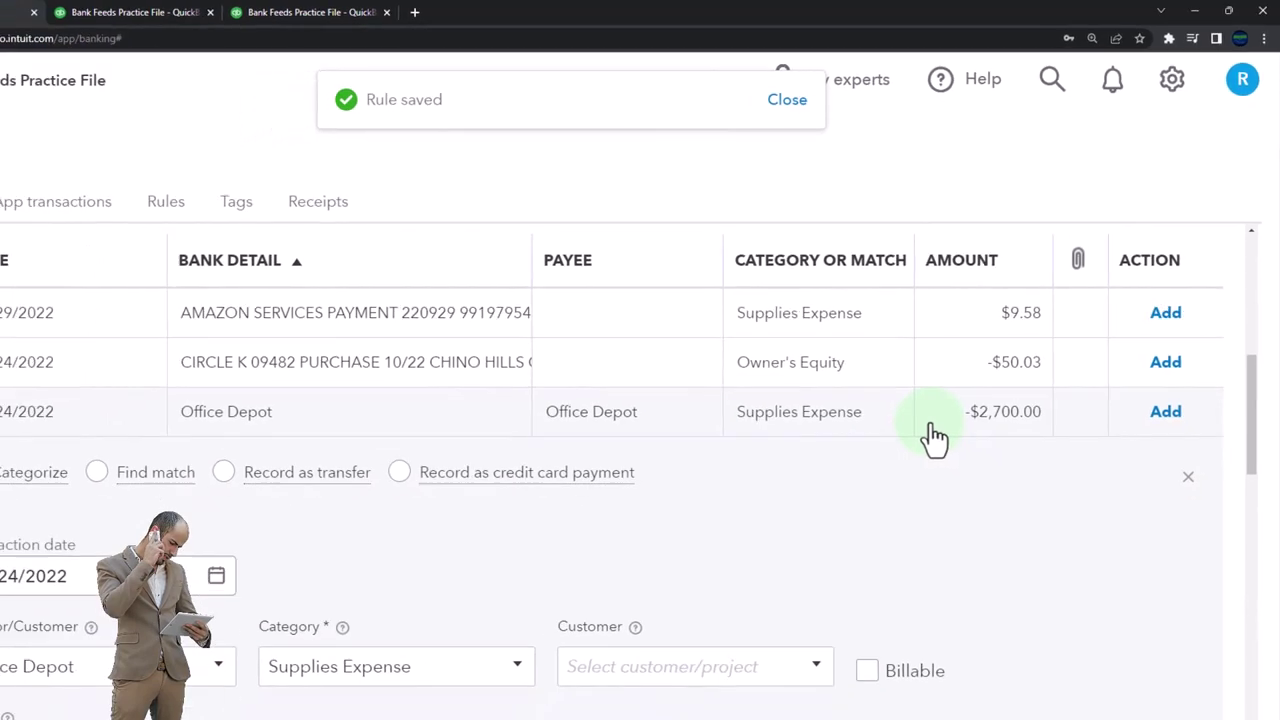
scroll(950, 415, "down", 2)
scroll(469, 591, "down", 2)
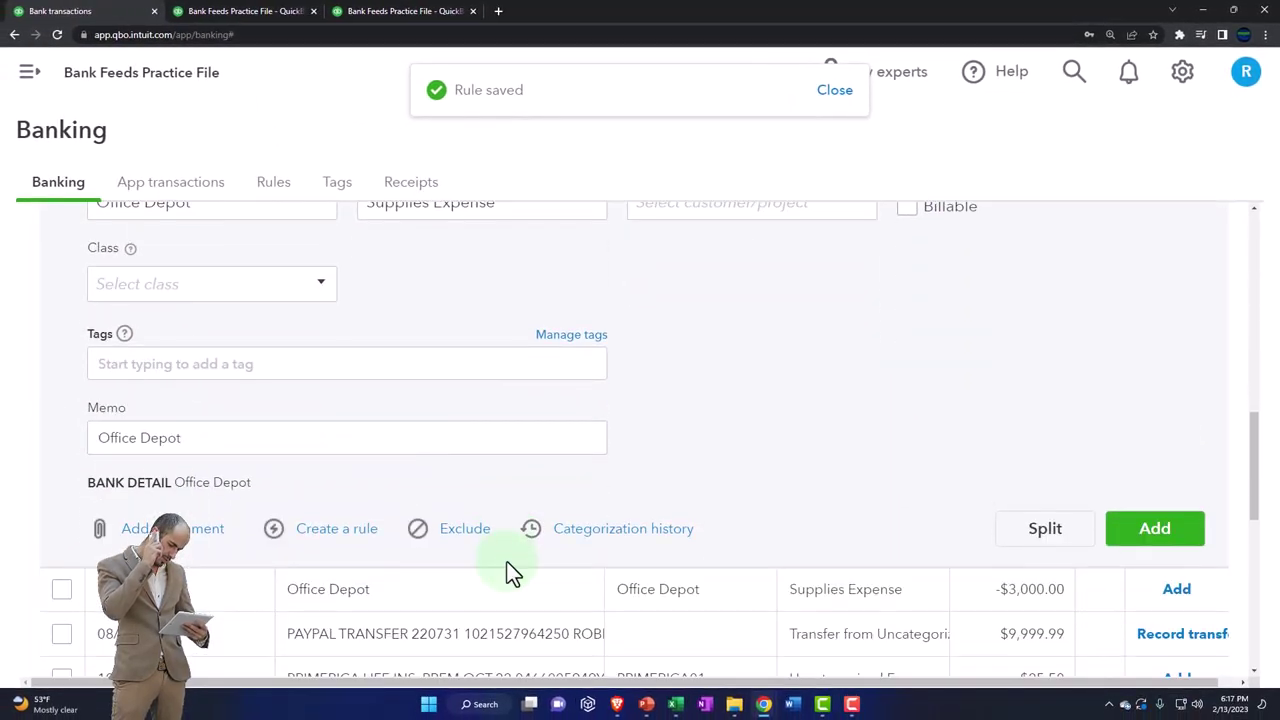
left_click(340, 540)
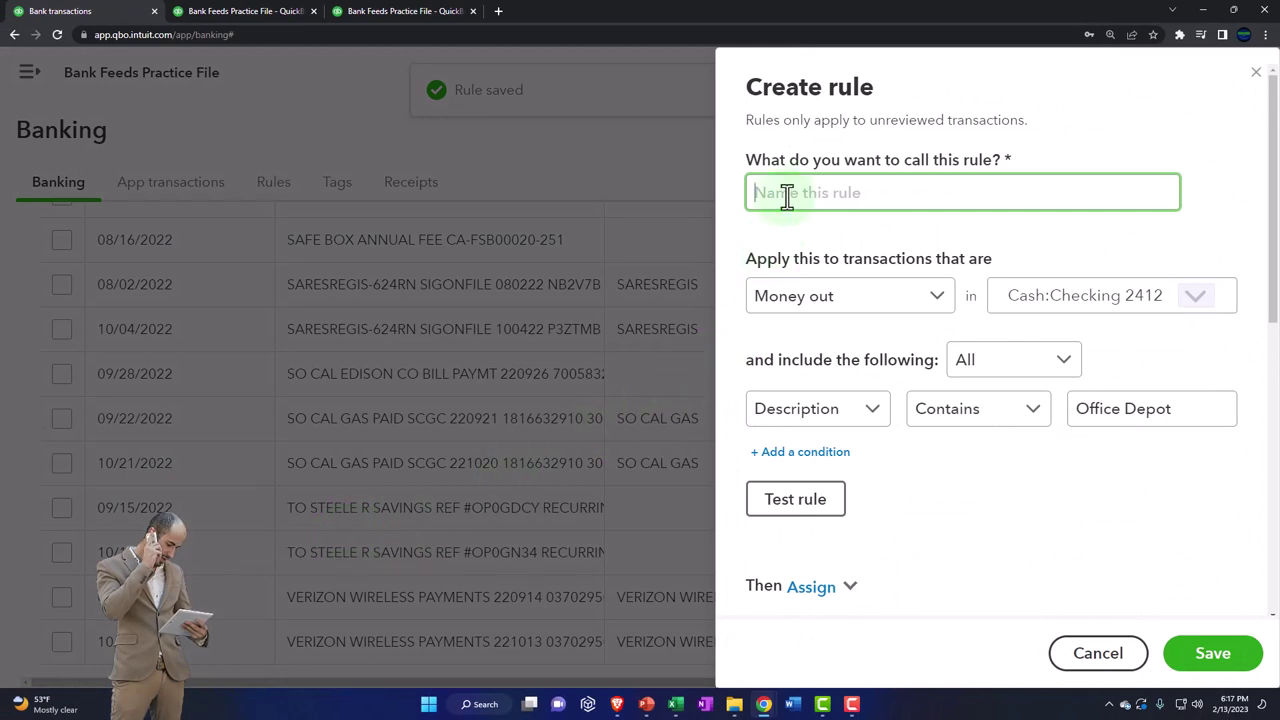
type("Office Depot")
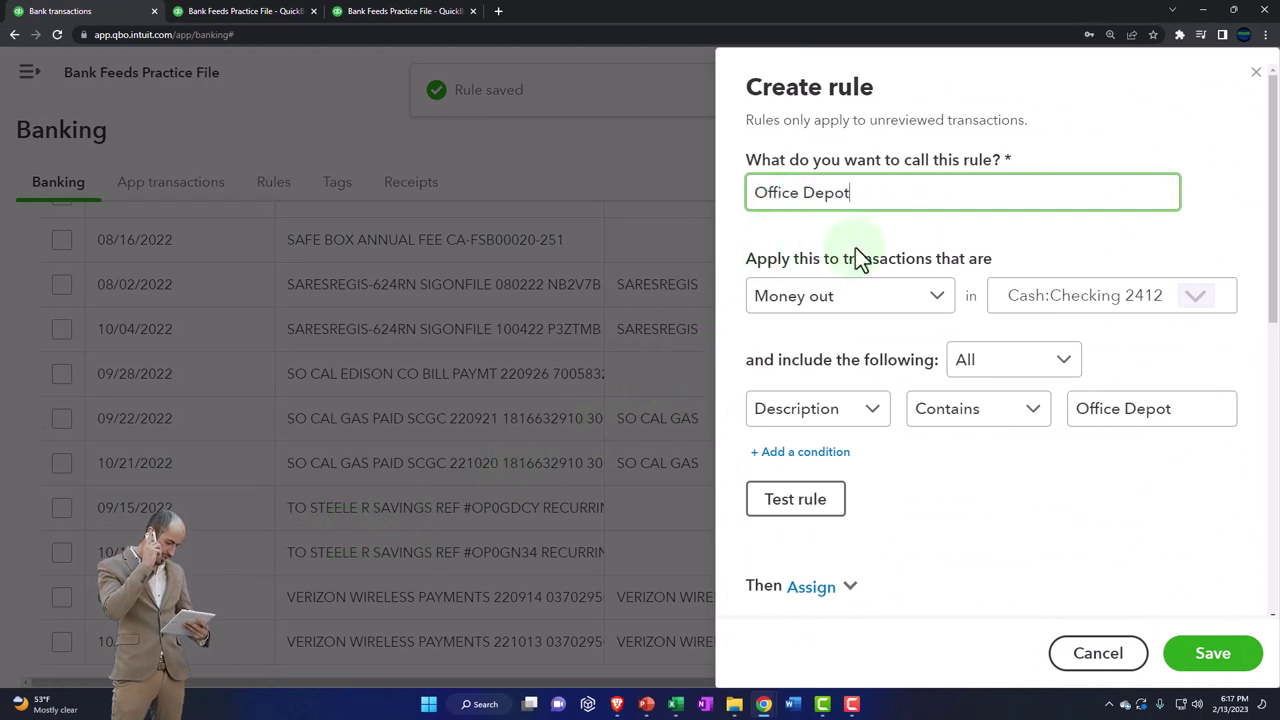
type("over 1000")
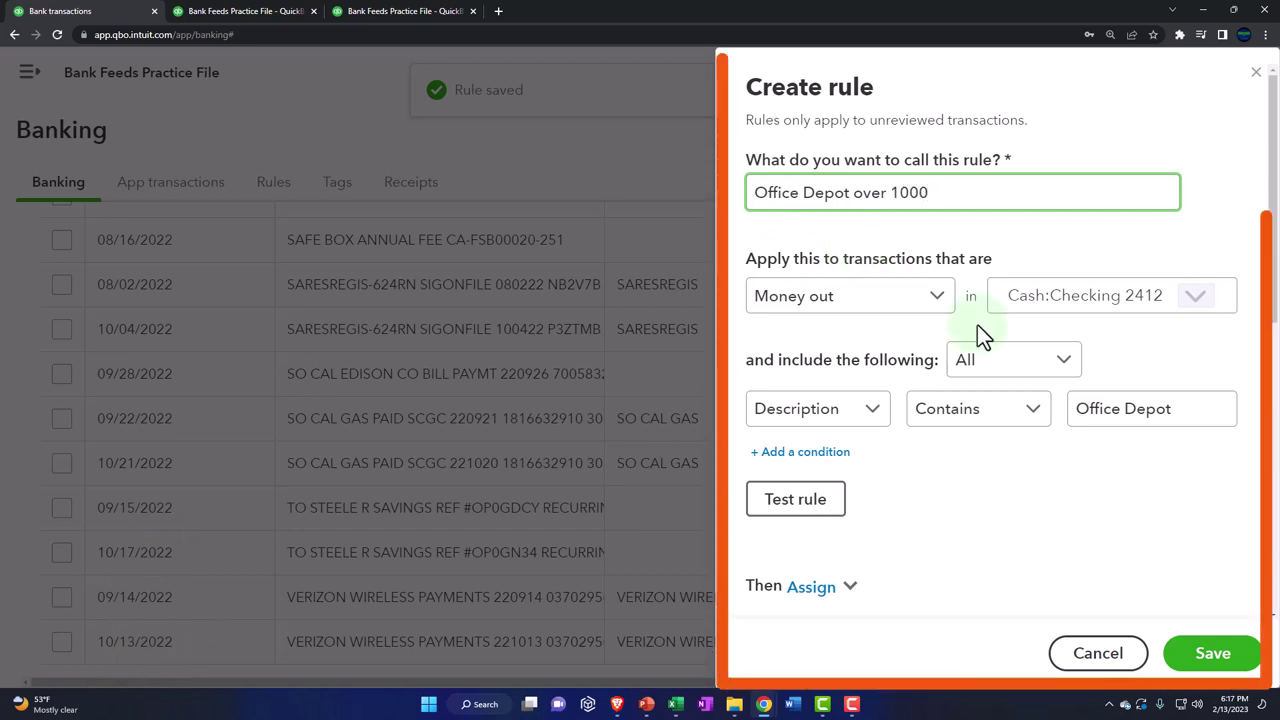
left_click(878, 412)
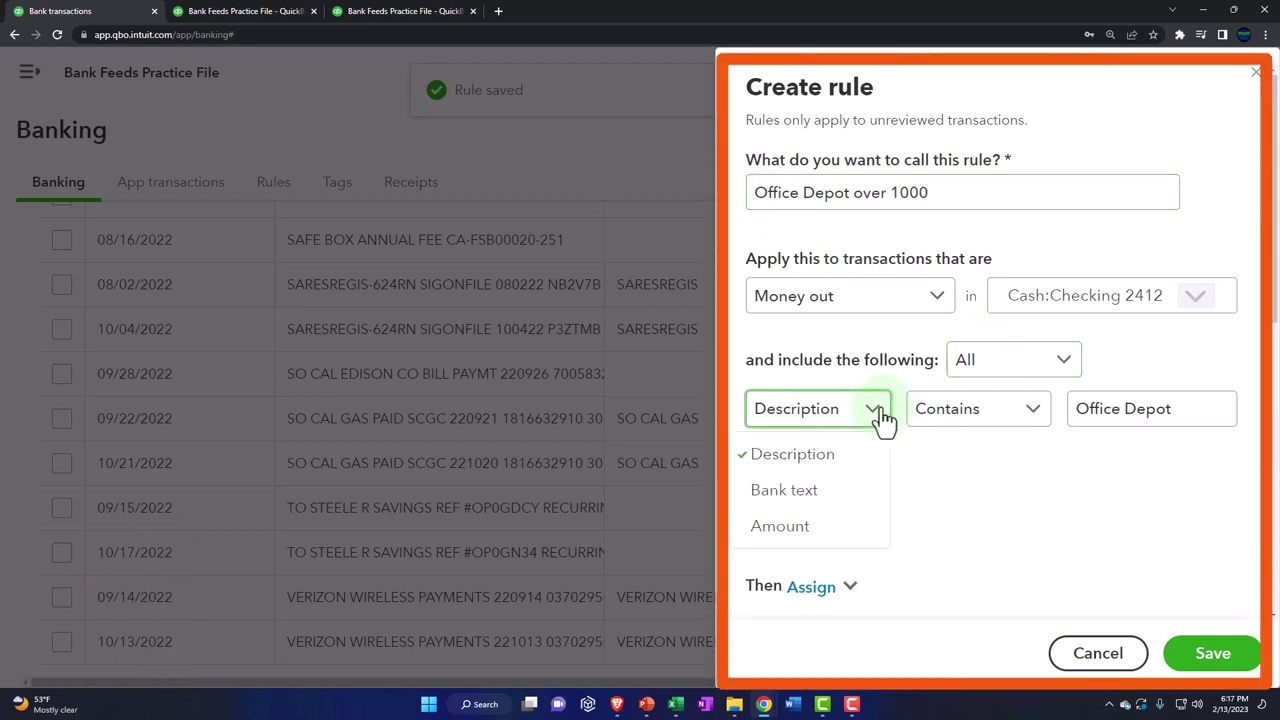
left_click(784, 489)
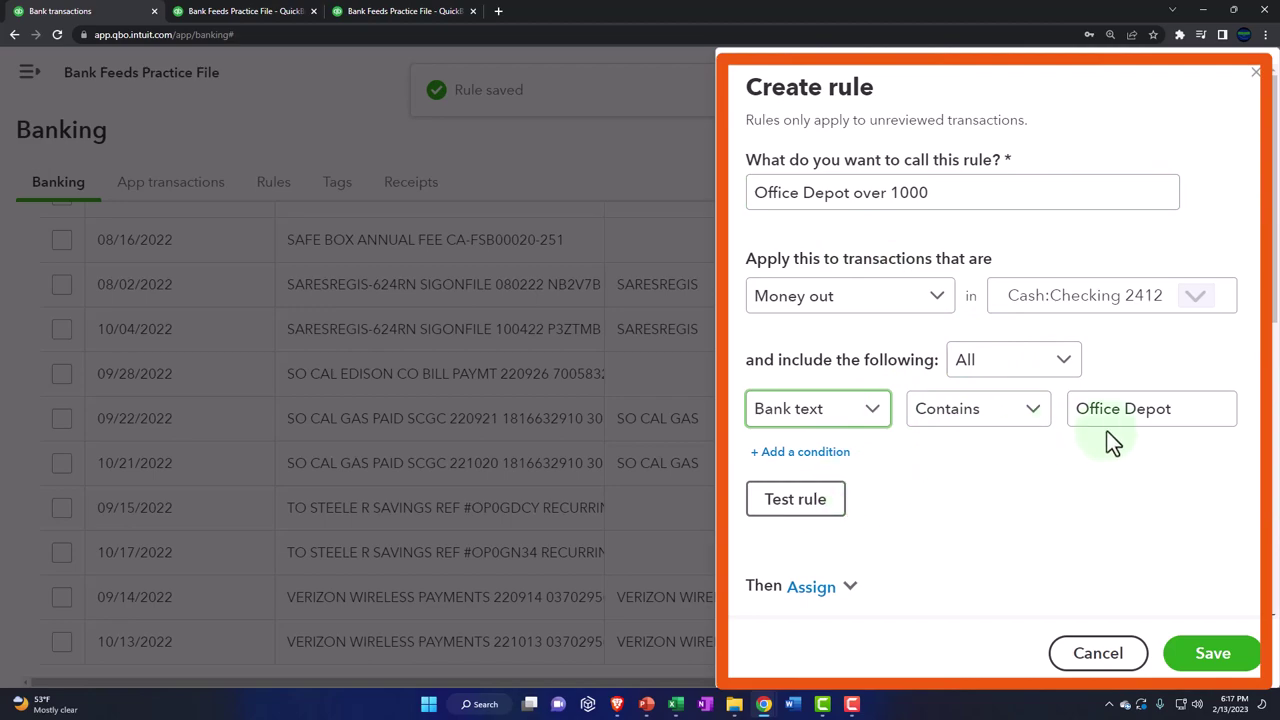
Add a second rule condition requiring Amount is less than 1,000 and test the rule against the unreviewed transactions
left_click(799, 451)
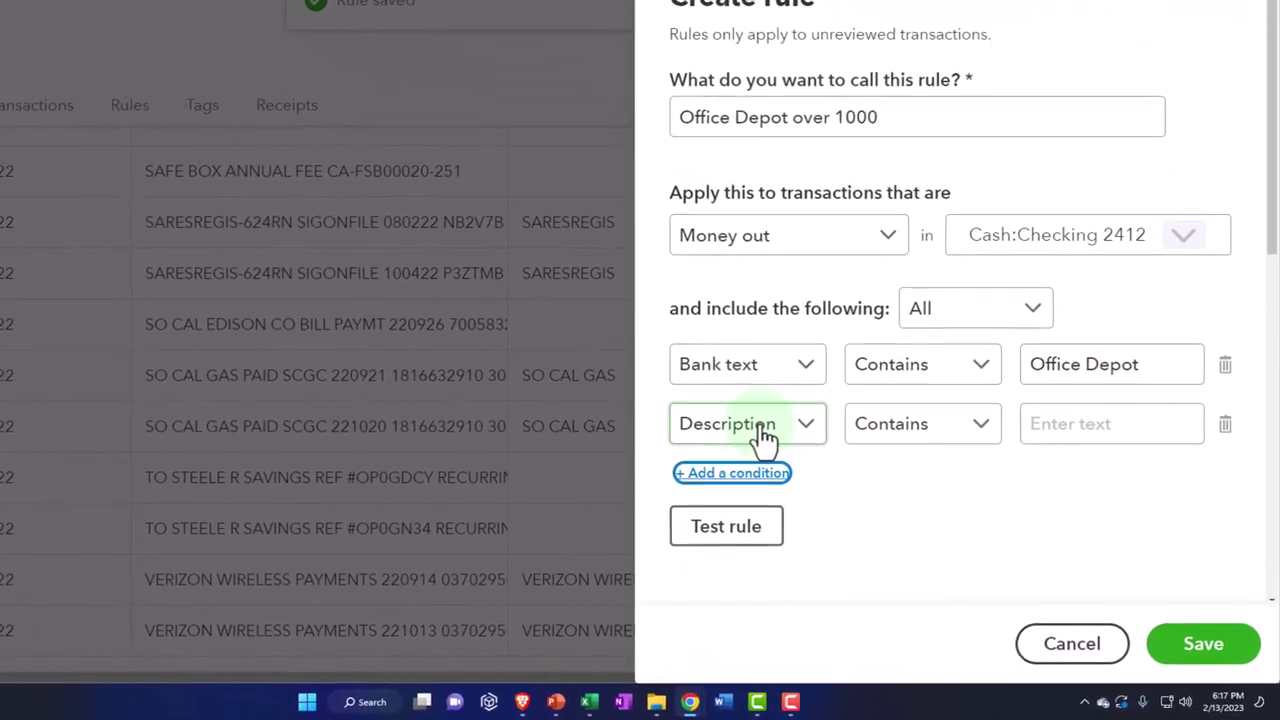
left_click(775, 420)
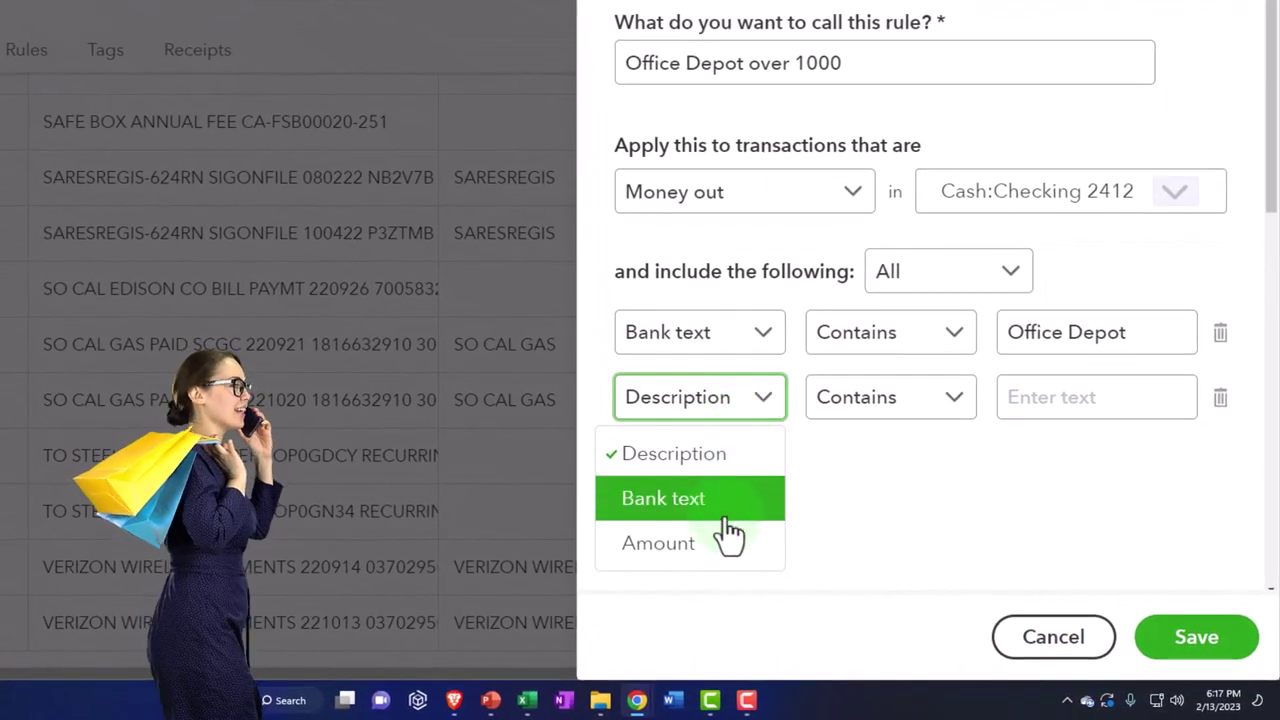
left_click(728, 556)
left_click(934, 423)
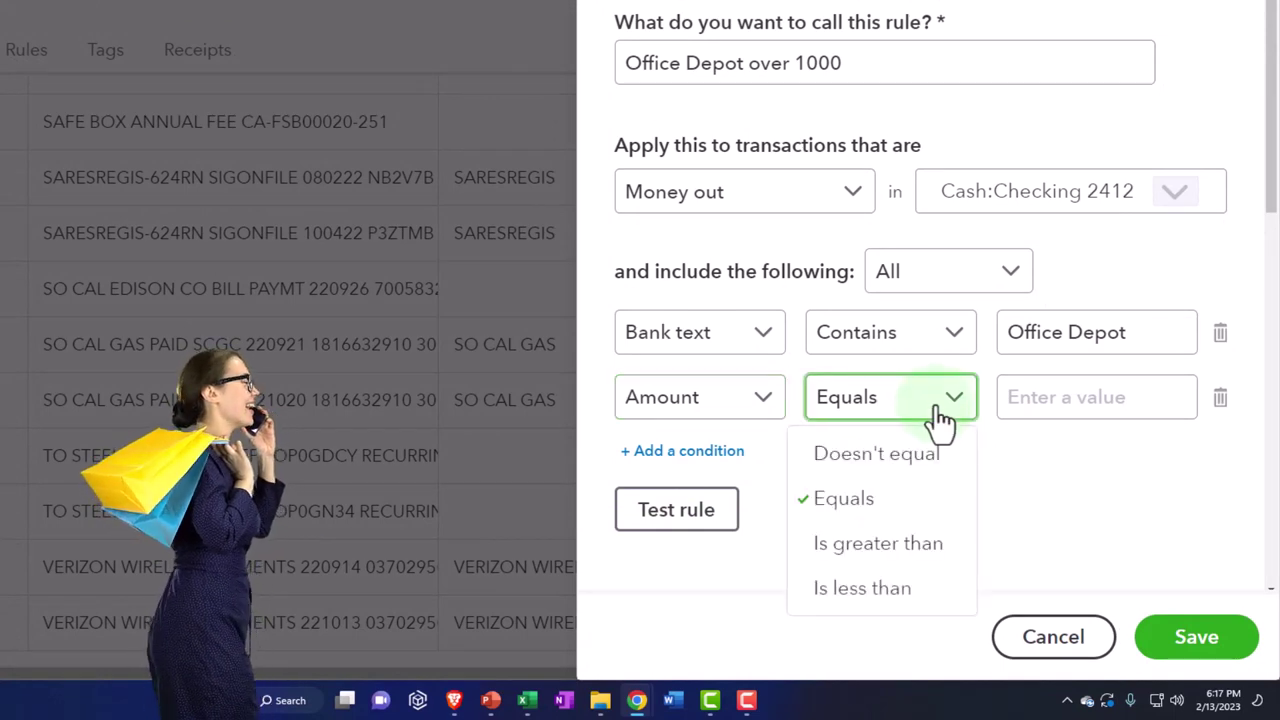
left_click(929, 592)
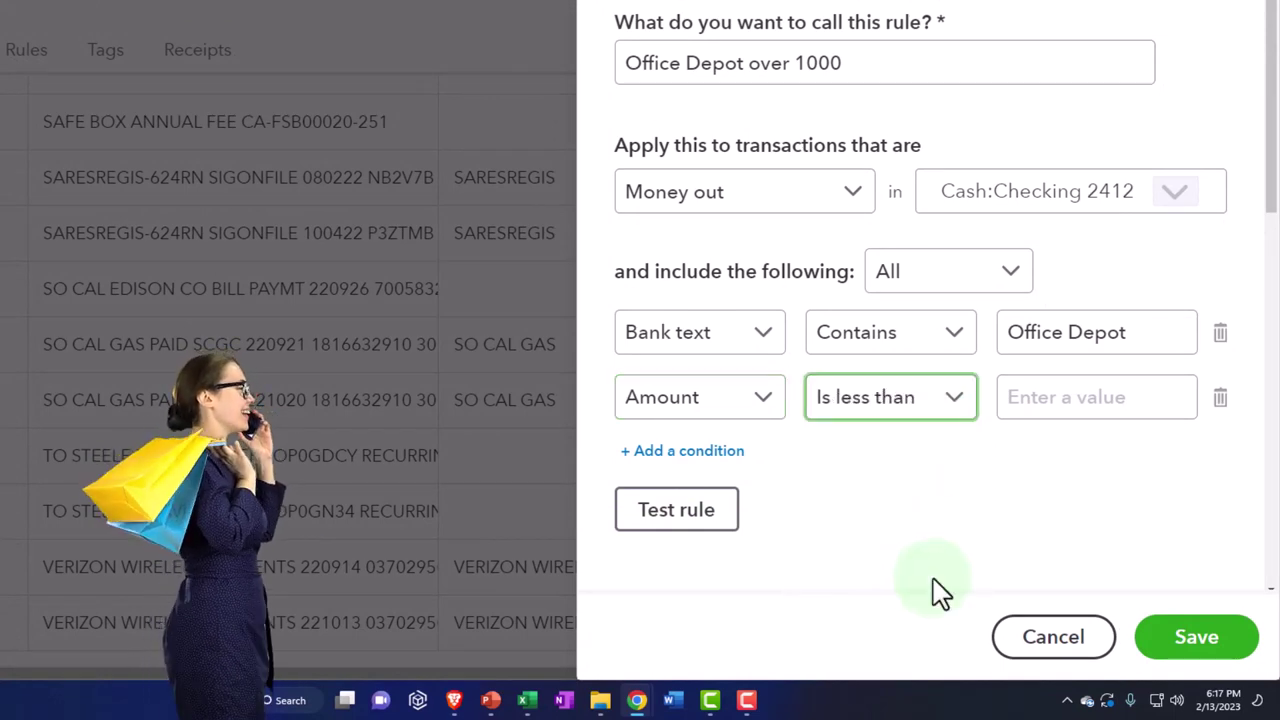
left_click(1053, 397)
type("1000")
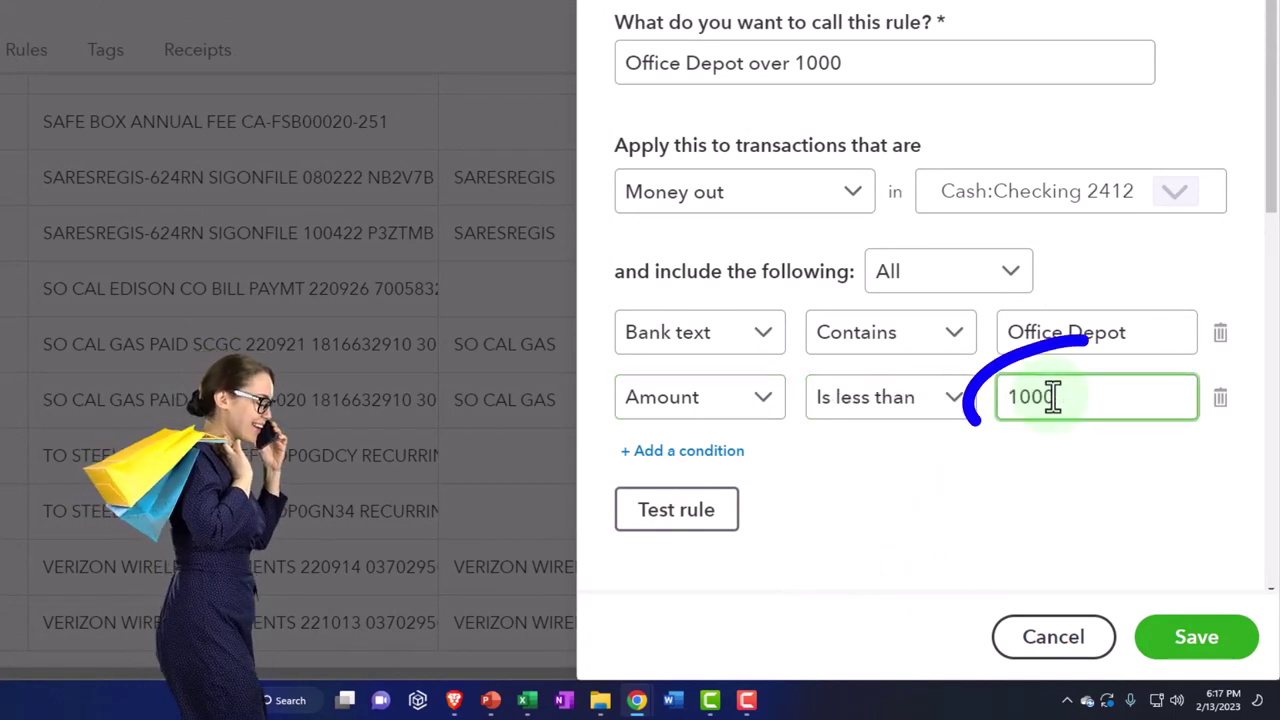
key("Tab")
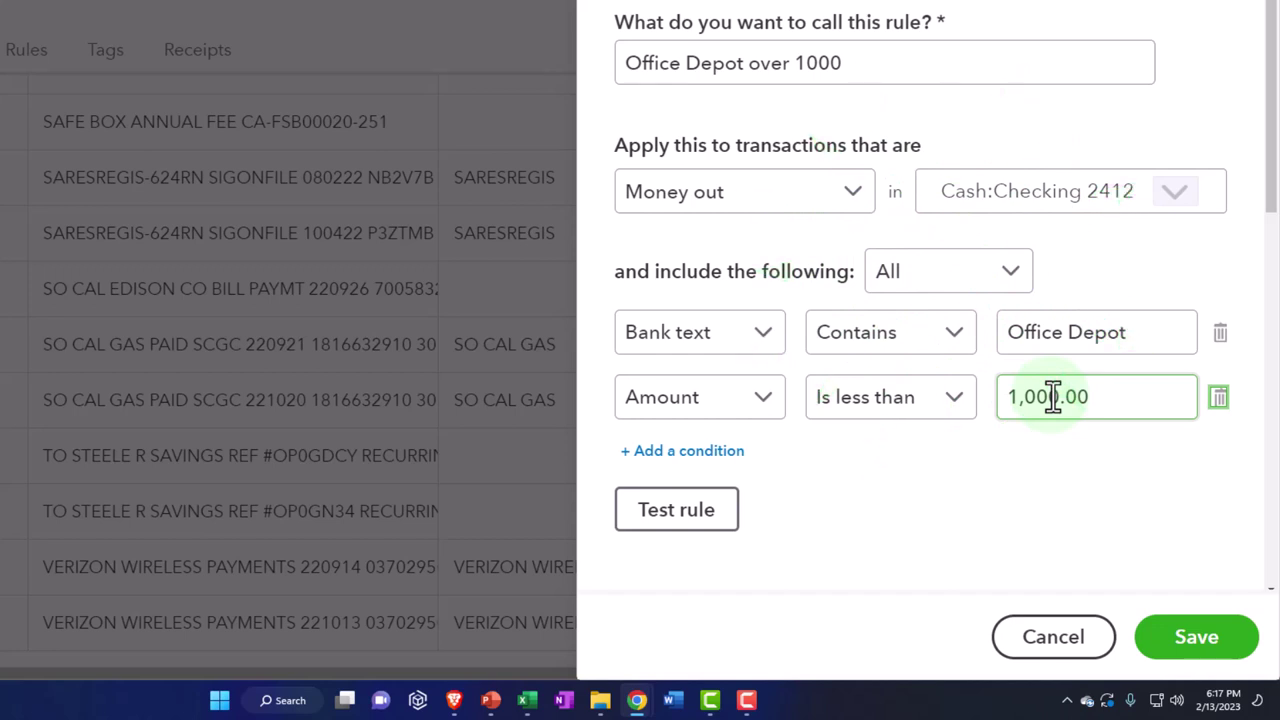
left_click(903, 505)
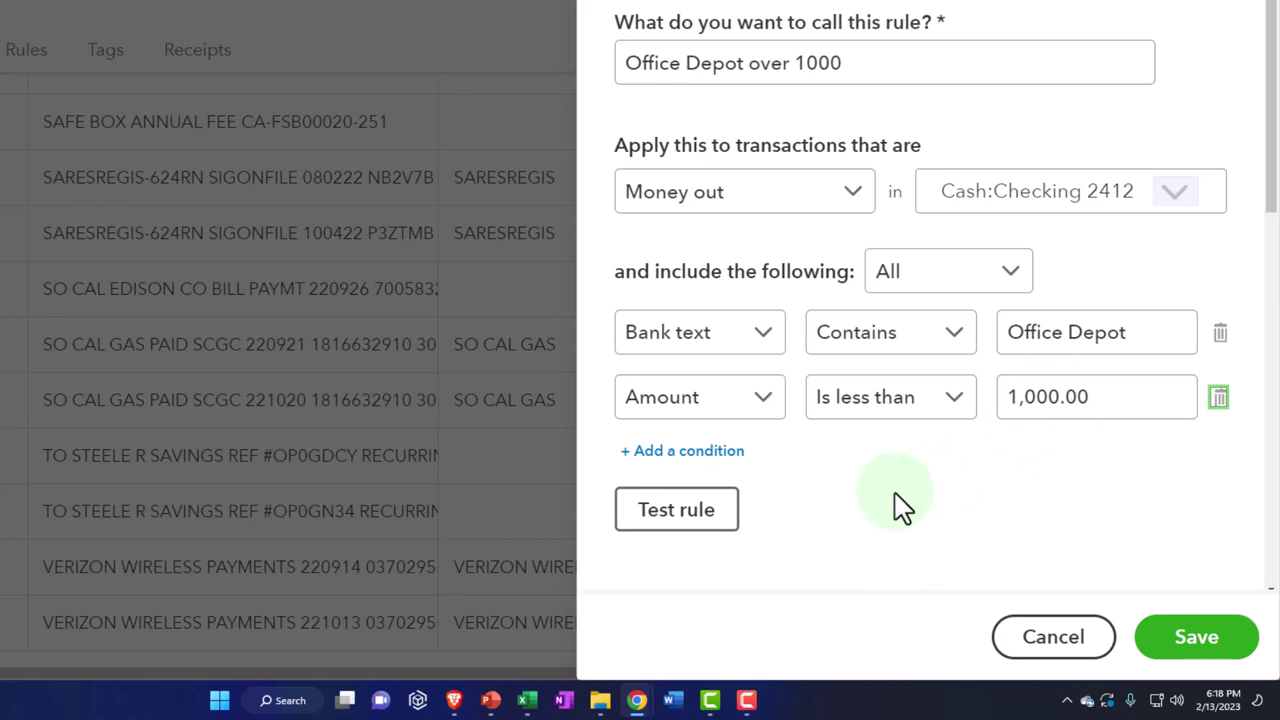
scroll(903, 505, "down", 1)
left_click(689, 448)
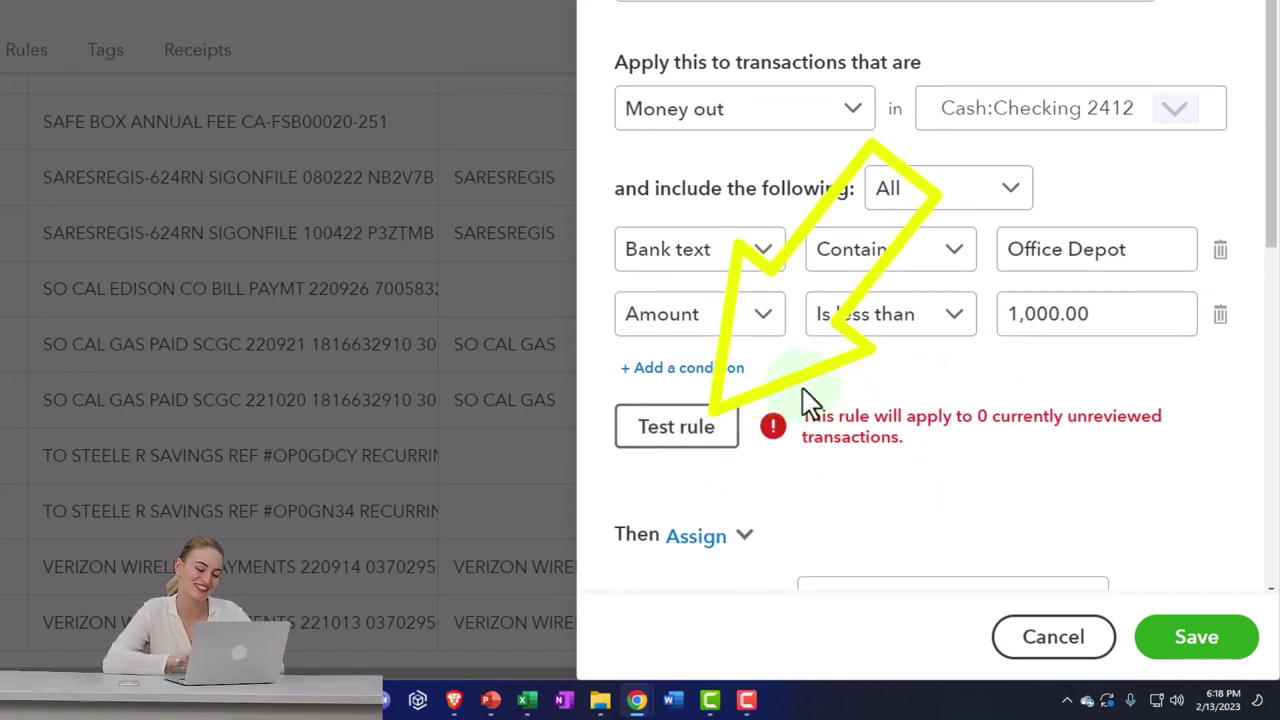
Change the Amount condition's comparison to Is greater than and test the rule again
left_click(954, 318)
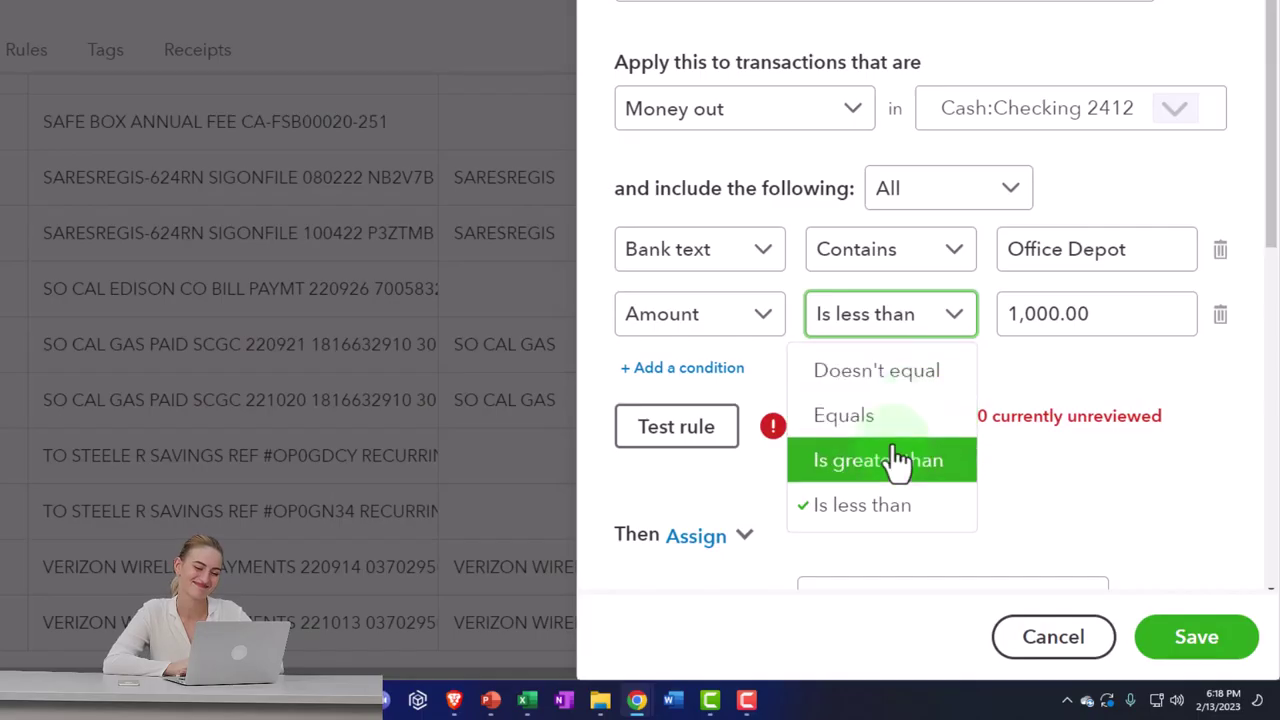
left_click(893, 458)
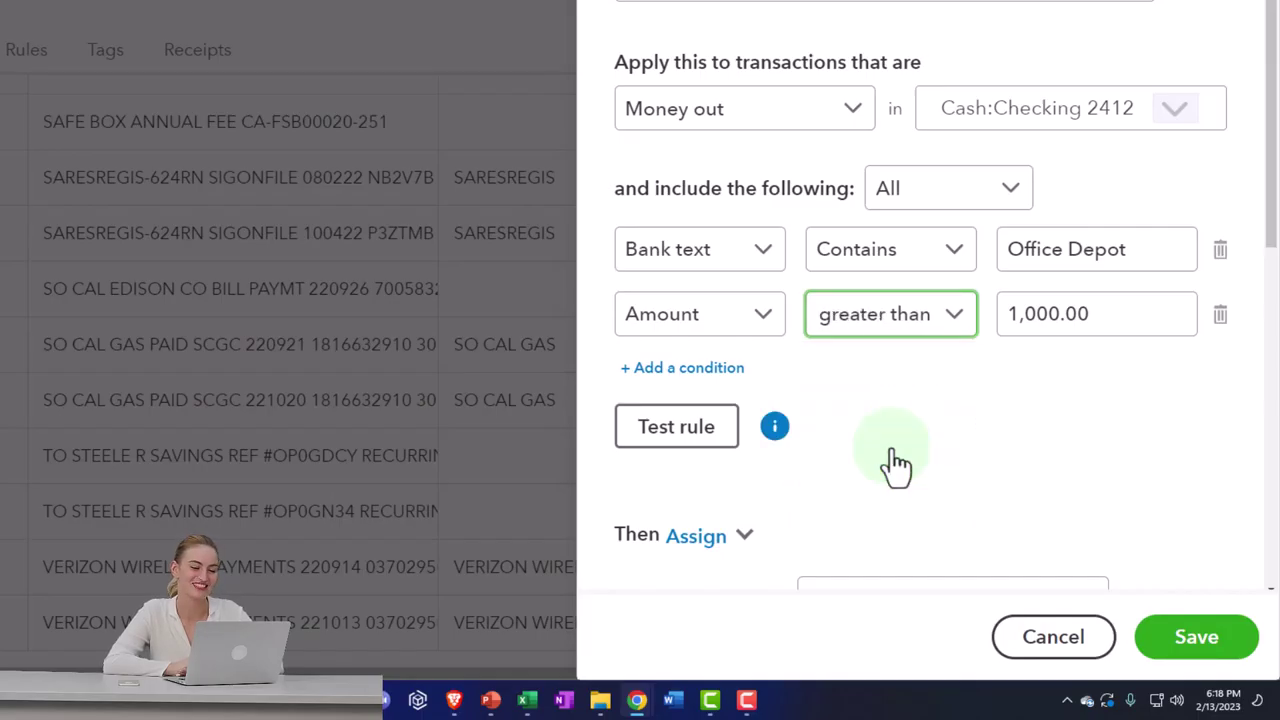
left_click(688, 445)
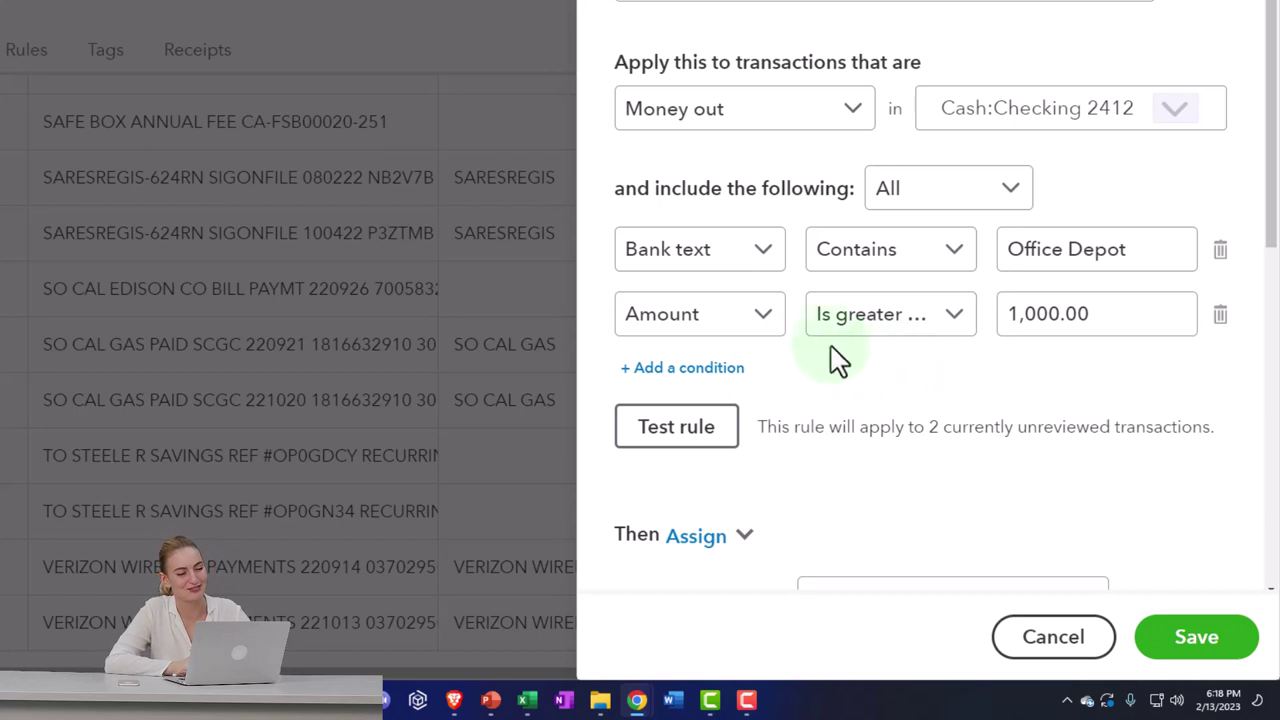
Examine the rule's available categories for a fixed asset account suited to large Office Depot purchases
scroll(766, 357, "down", 3)
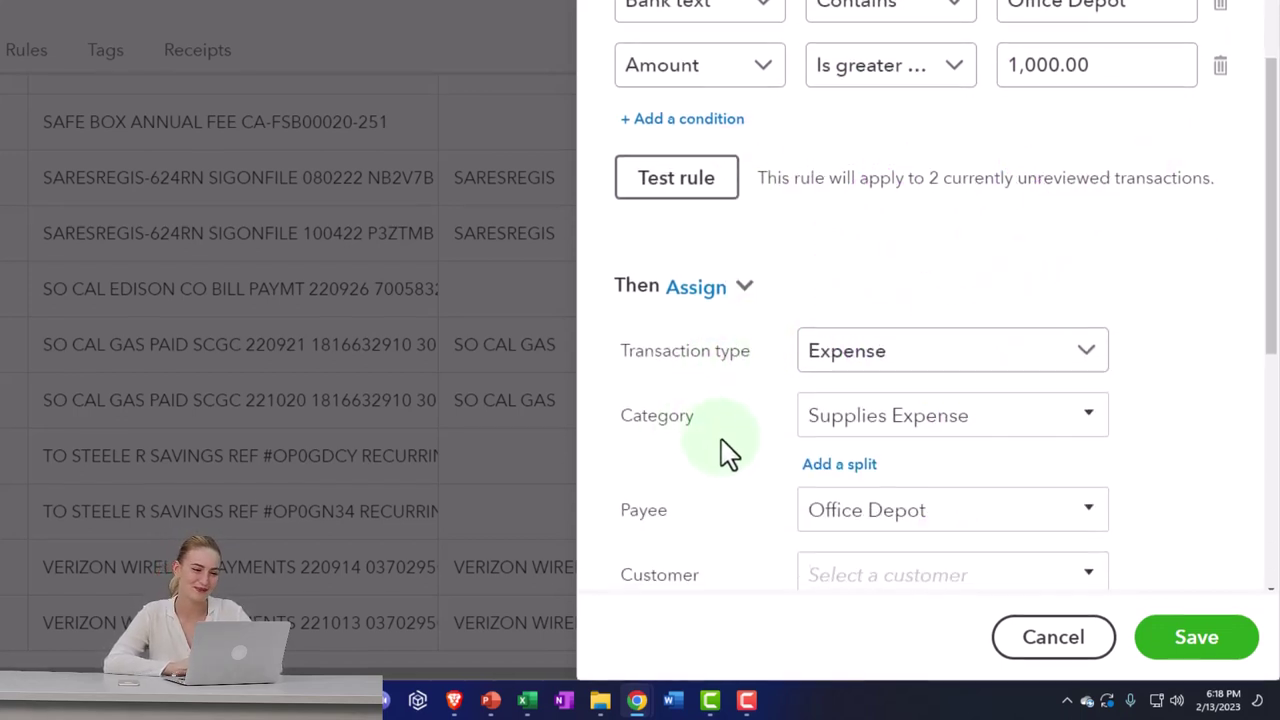
scroll(728, 455, "down", 1)
left_click(1085, 345)
left_click(1084, 386)
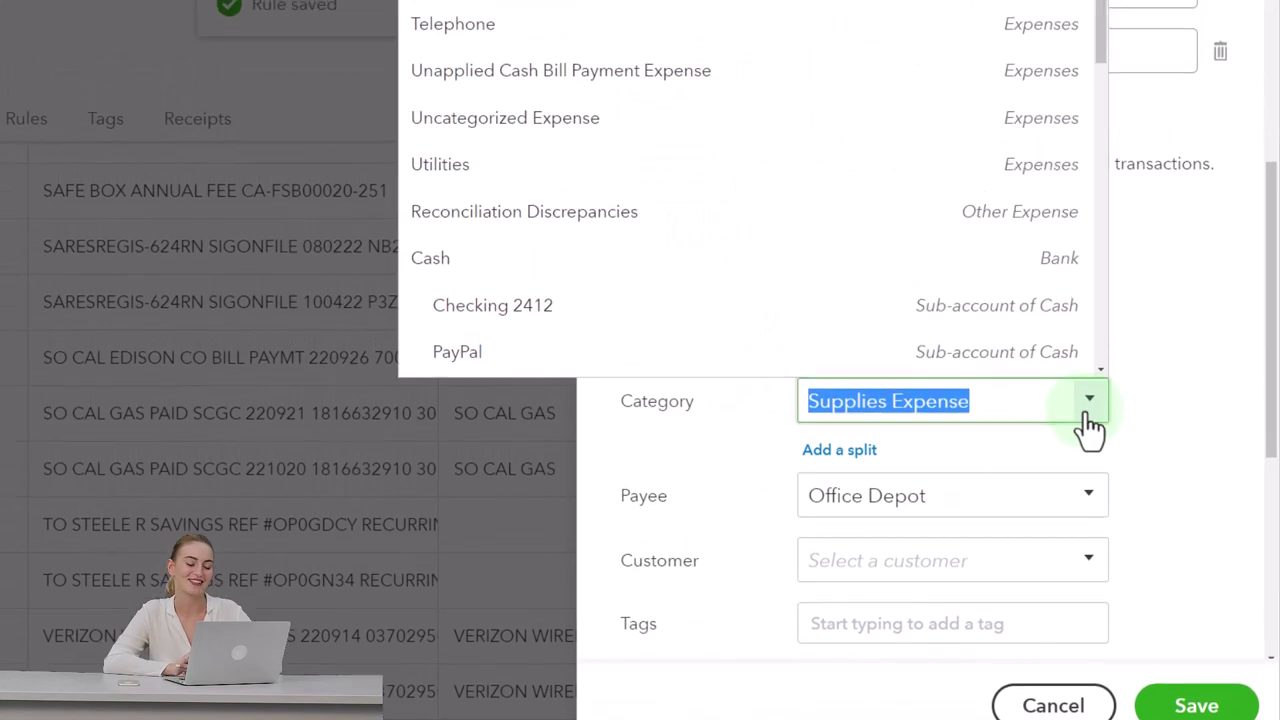
scroll(766, 343, "up", 1)
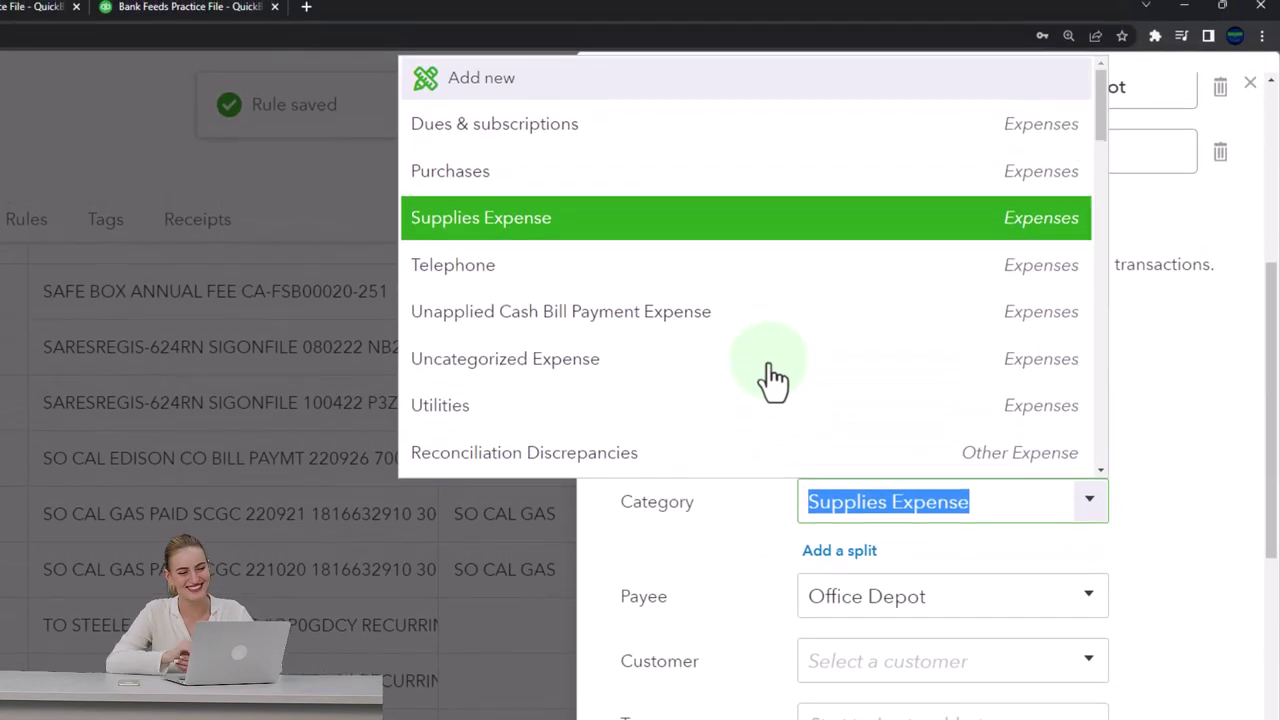
scroll(770, 370, "down", 2)
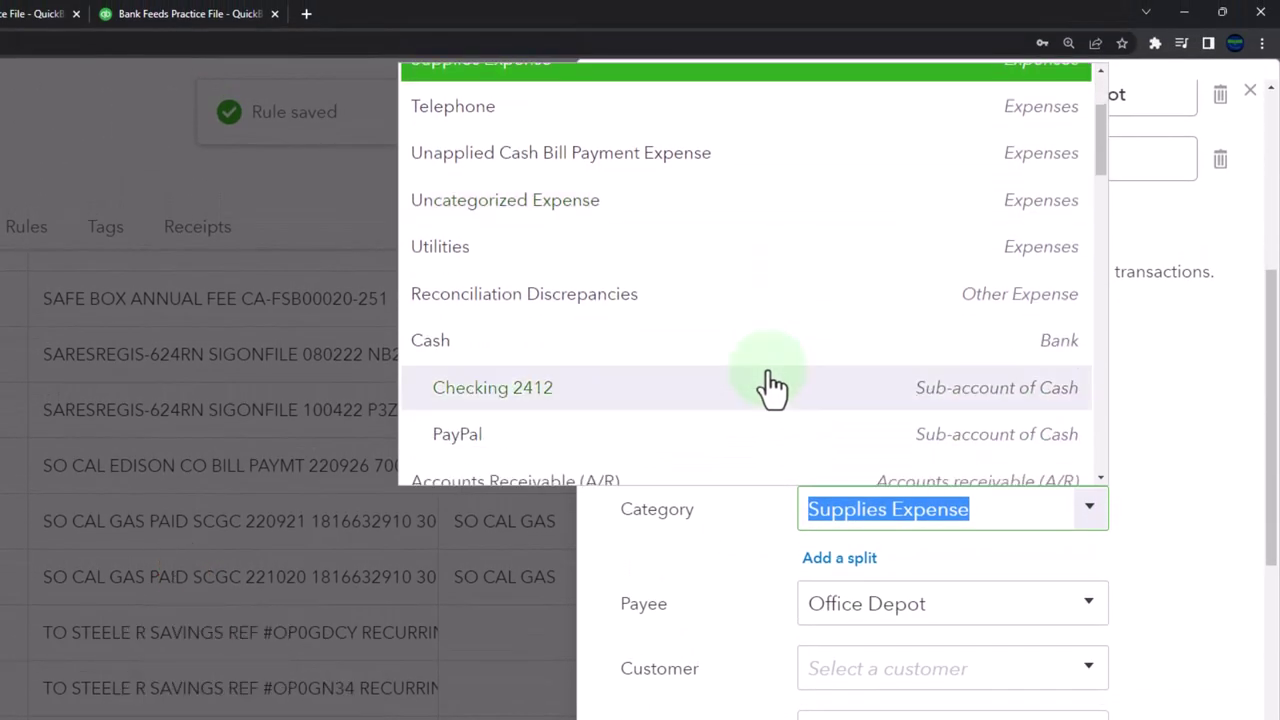
scroll(768, 386, "up", 3)
scroll(771, 391, "down", 10)
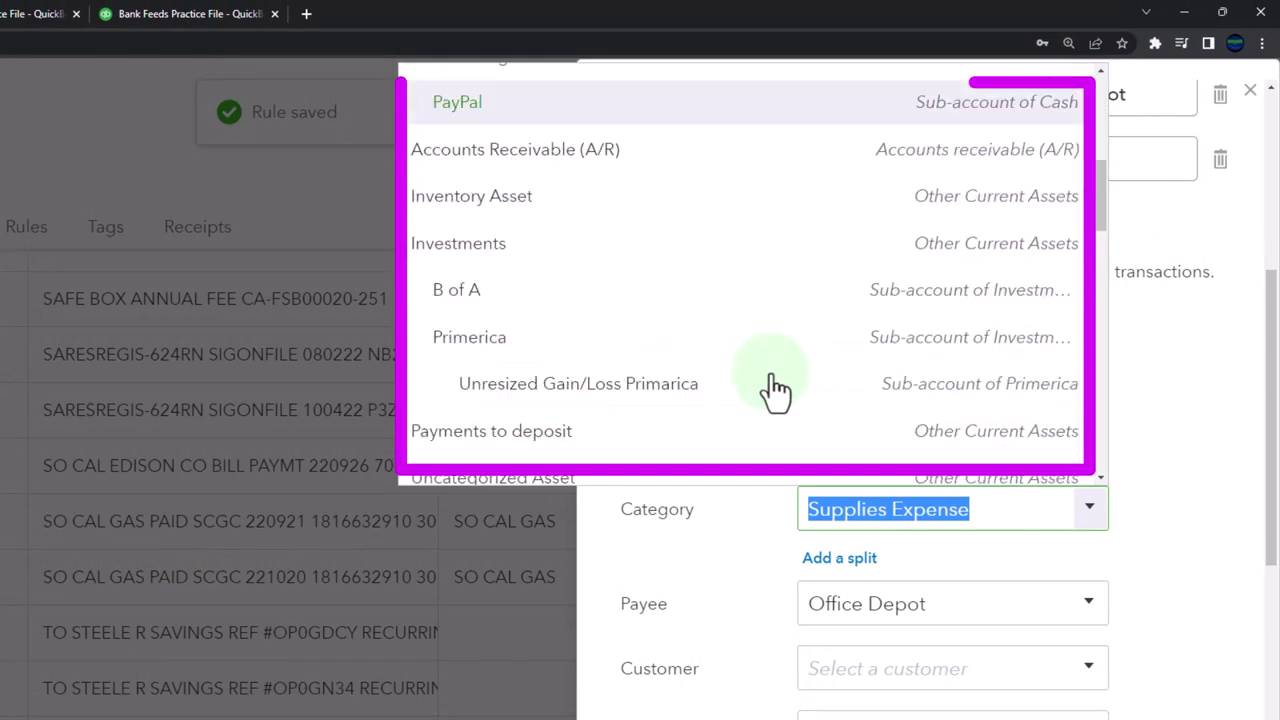
scroll(785, 412, "down", 3)
scroll(785, 410, "up", 12)
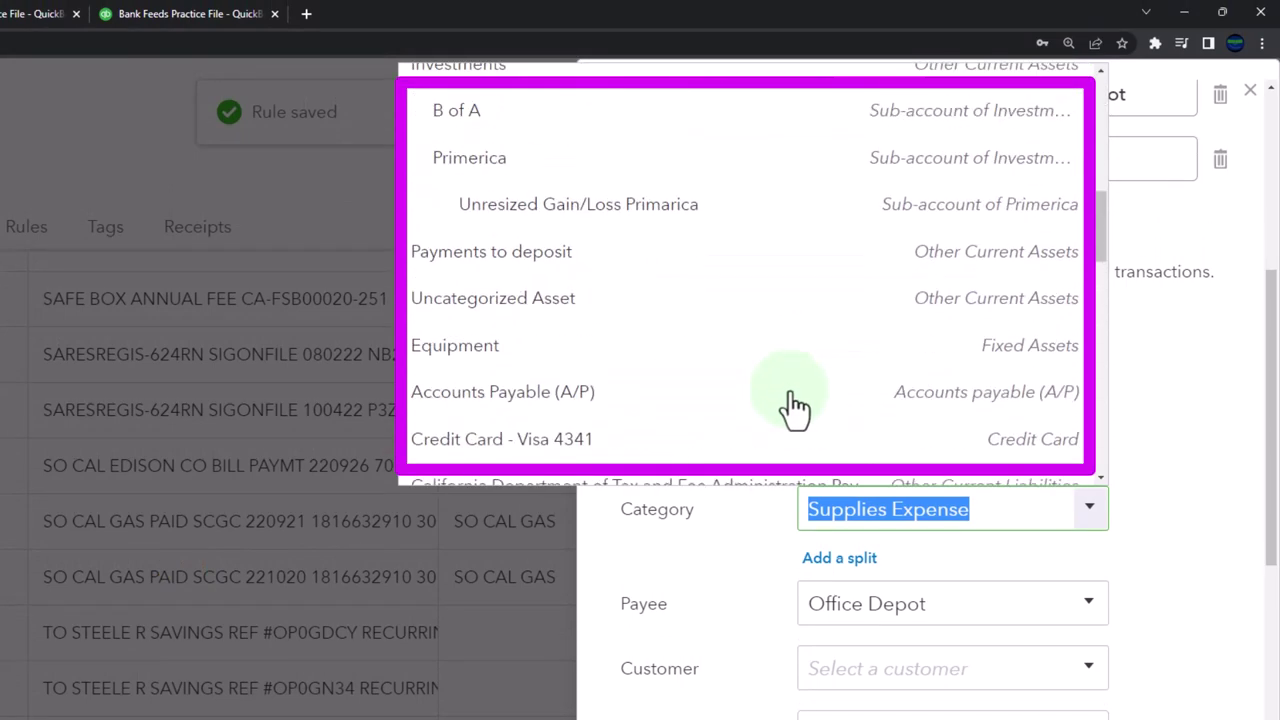
Try to add a Fixed Assets account named Equipment with detail type Fixed Asset Computers, closing the account form at the end
left_click(517, 100)
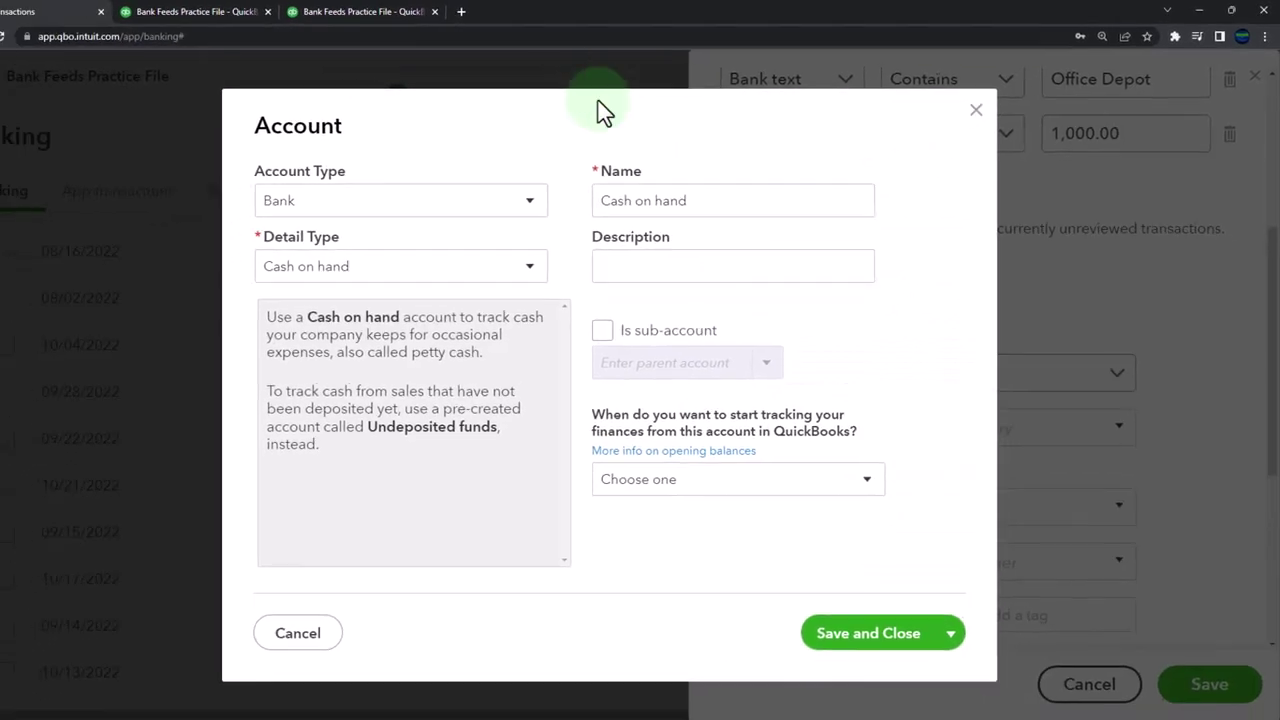
left_click(531, 202)
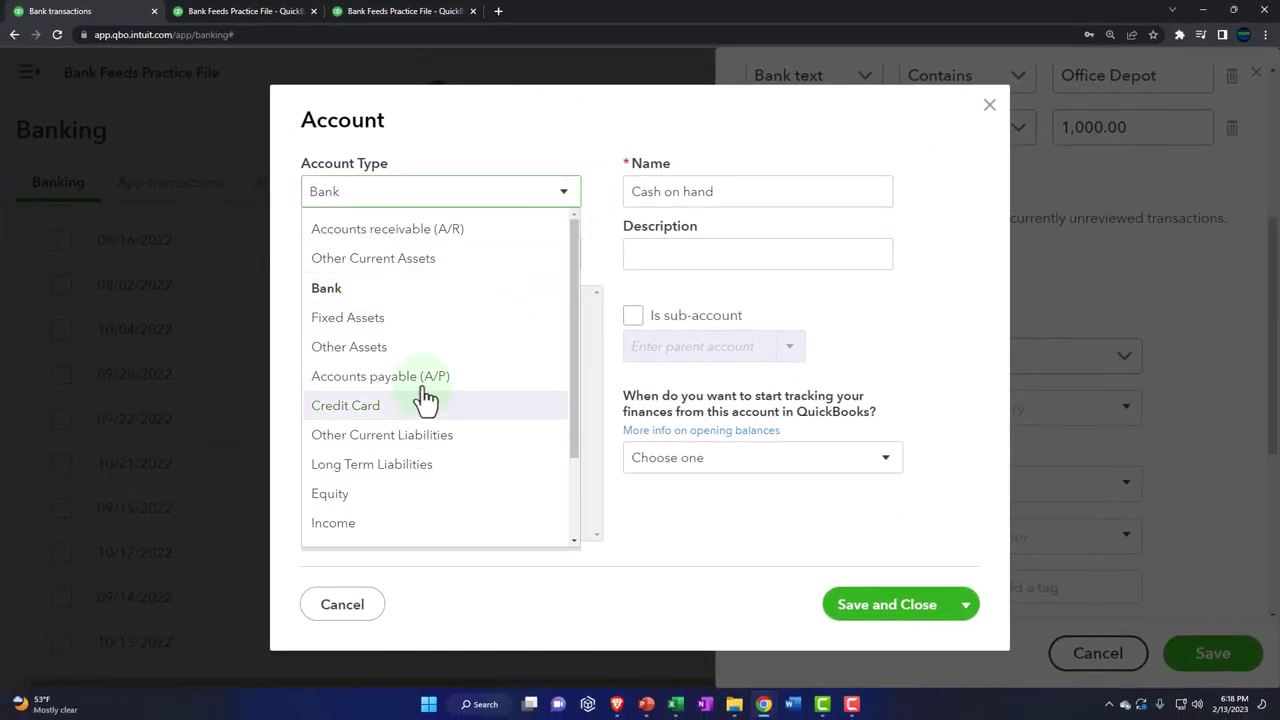
left_click(391, 320)
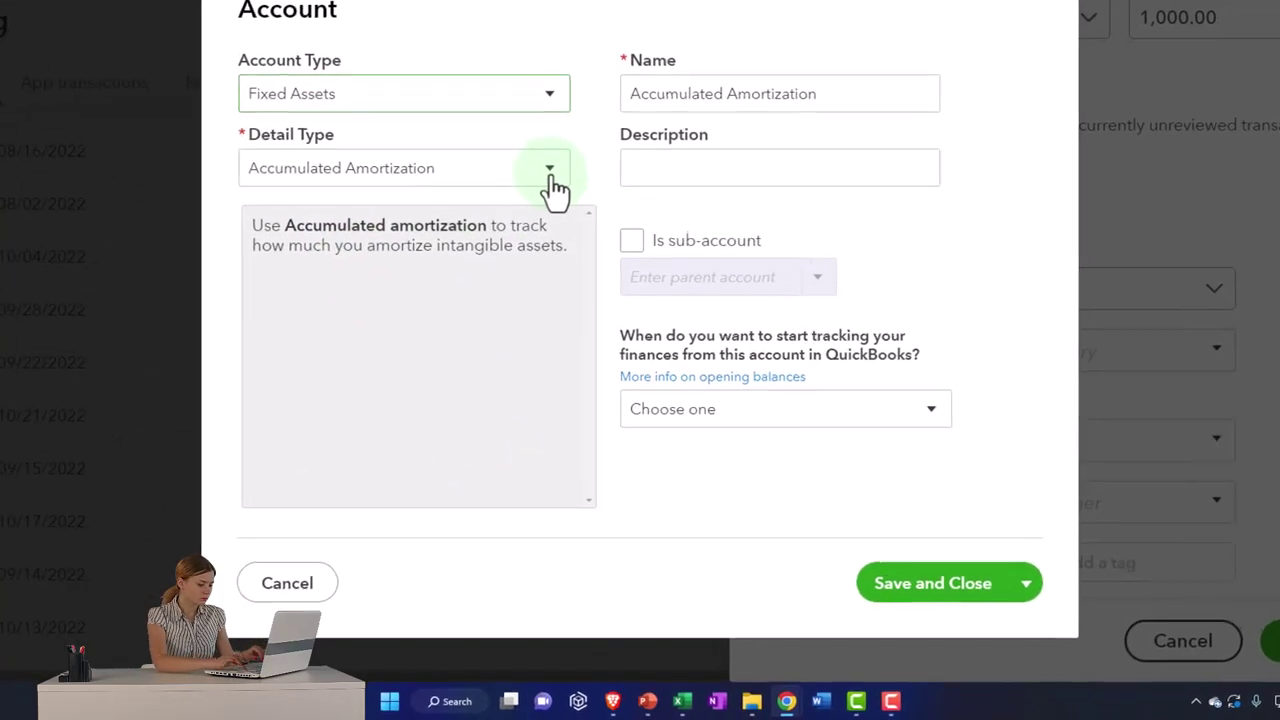
left_click(550, 172)
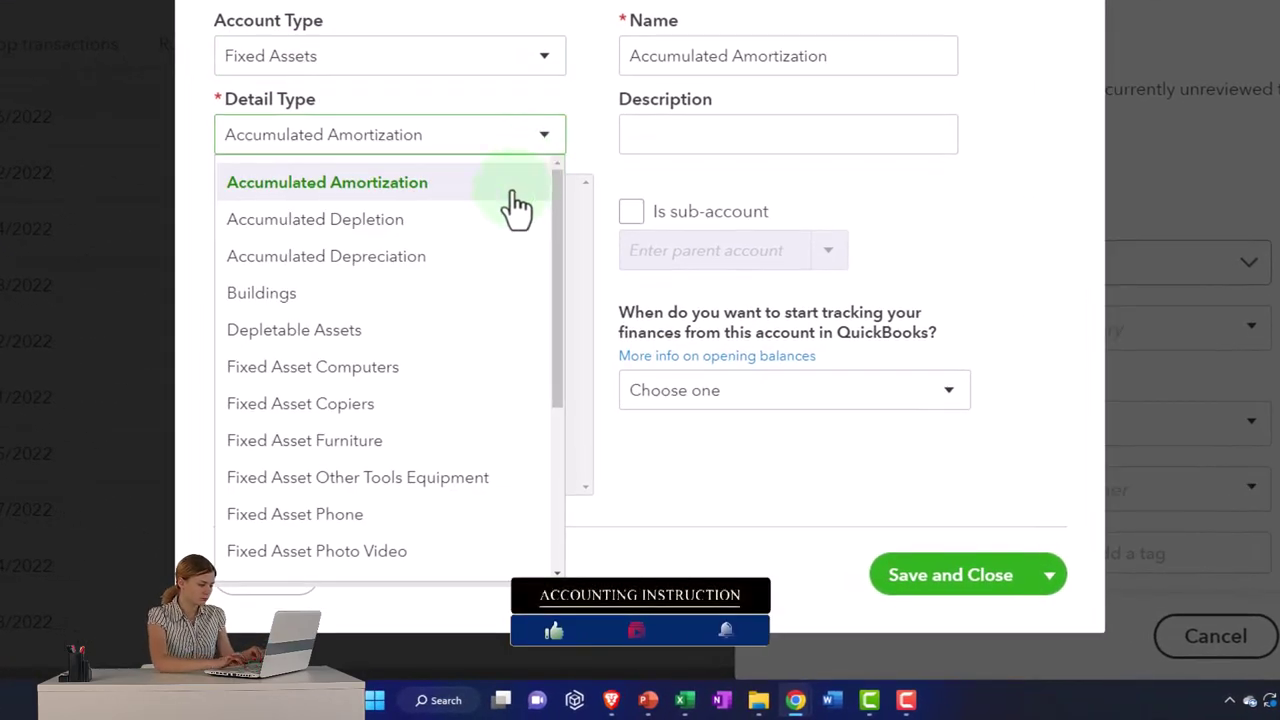
left_click(483, 377)
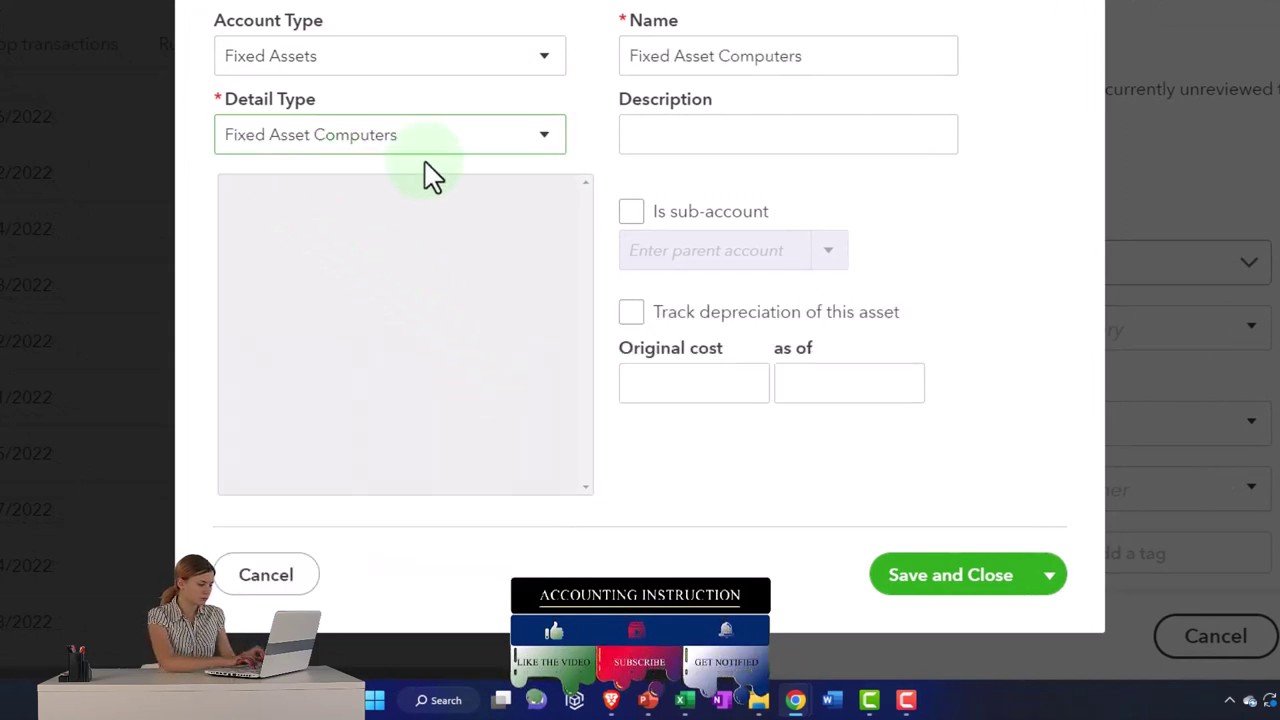
left_click_drag(845, 58, 575, 55)
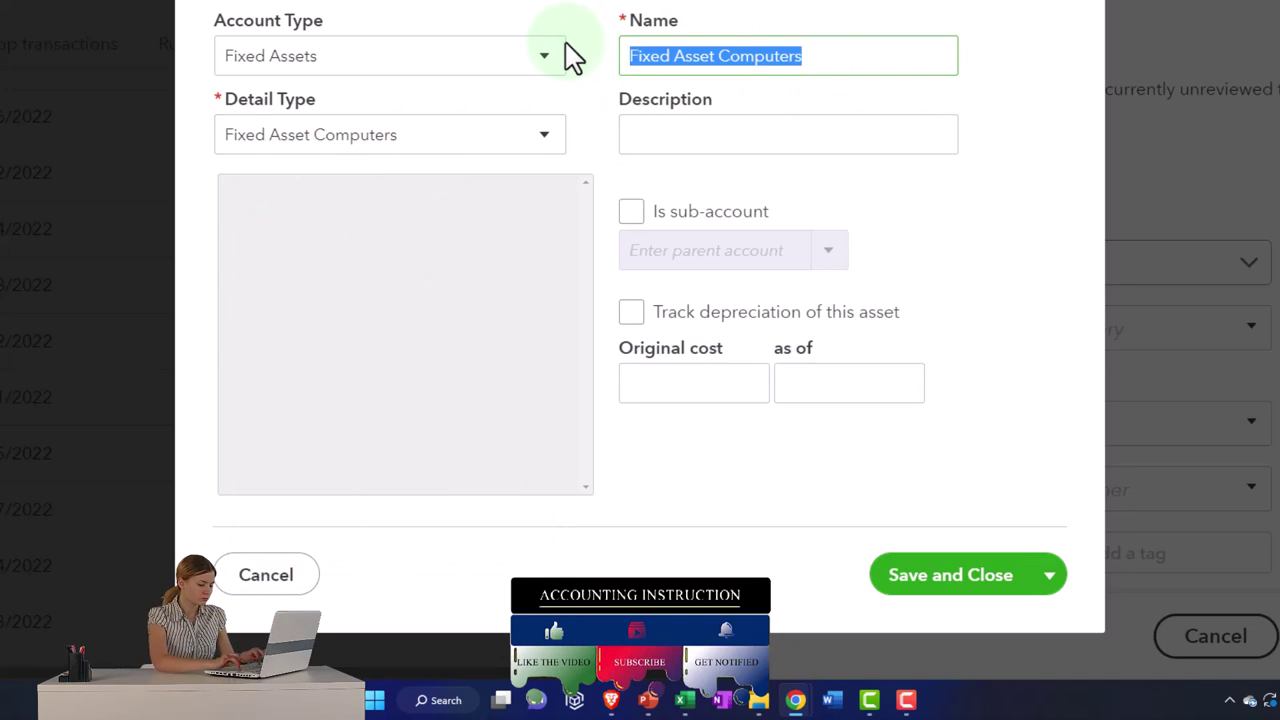
type("Equipment")
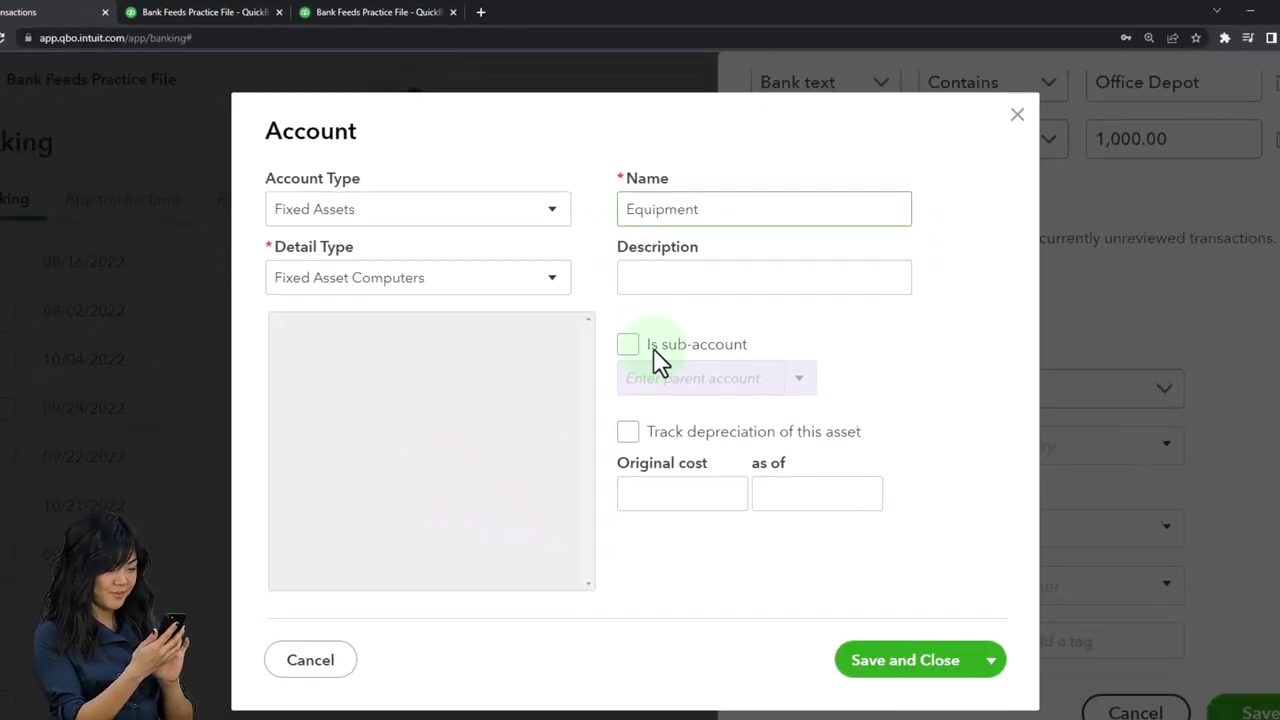
left_click(898, 668)
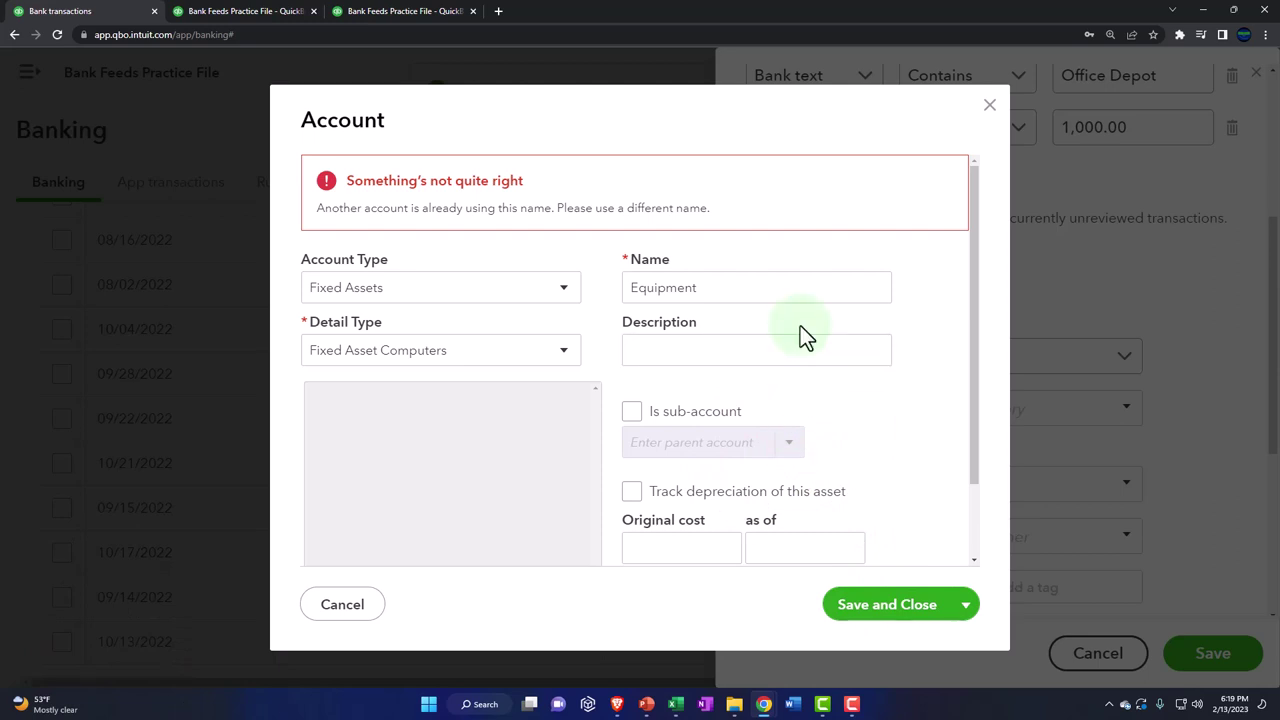
left_click(989, 106)
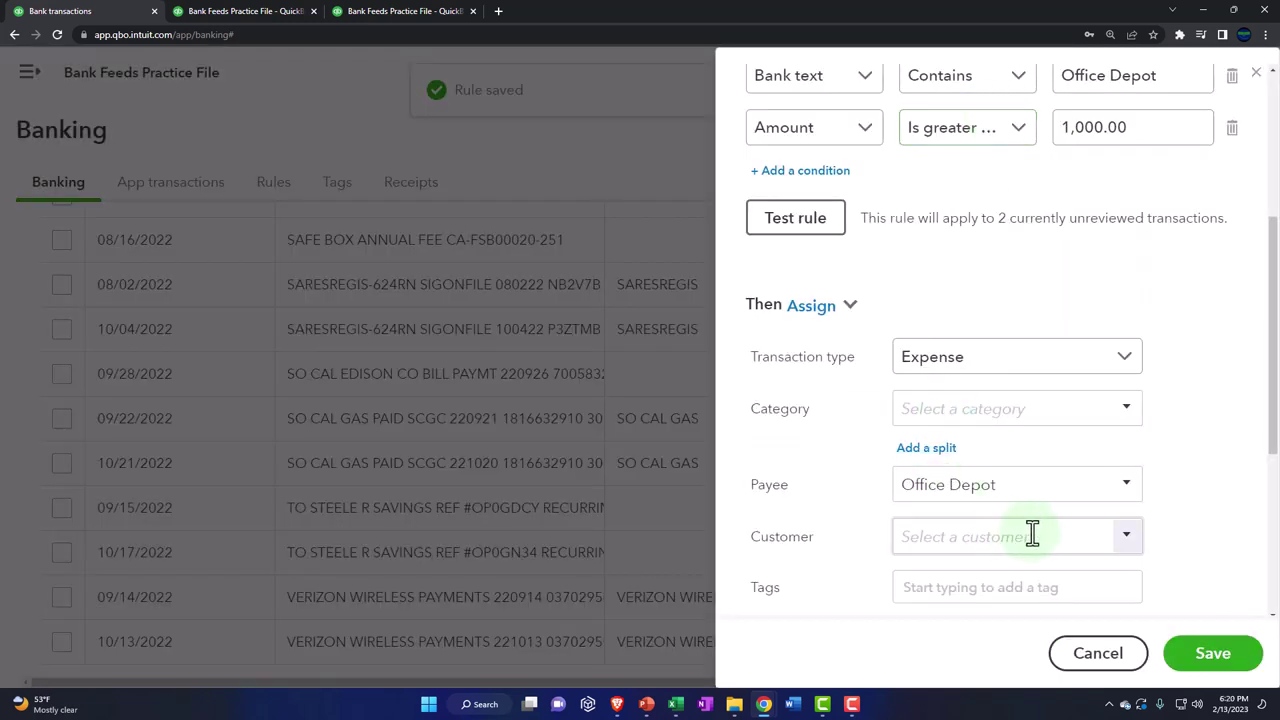
Assign the existing Equipment fixed asset account as the rule's category and save the rule
left_click(1125, 497)
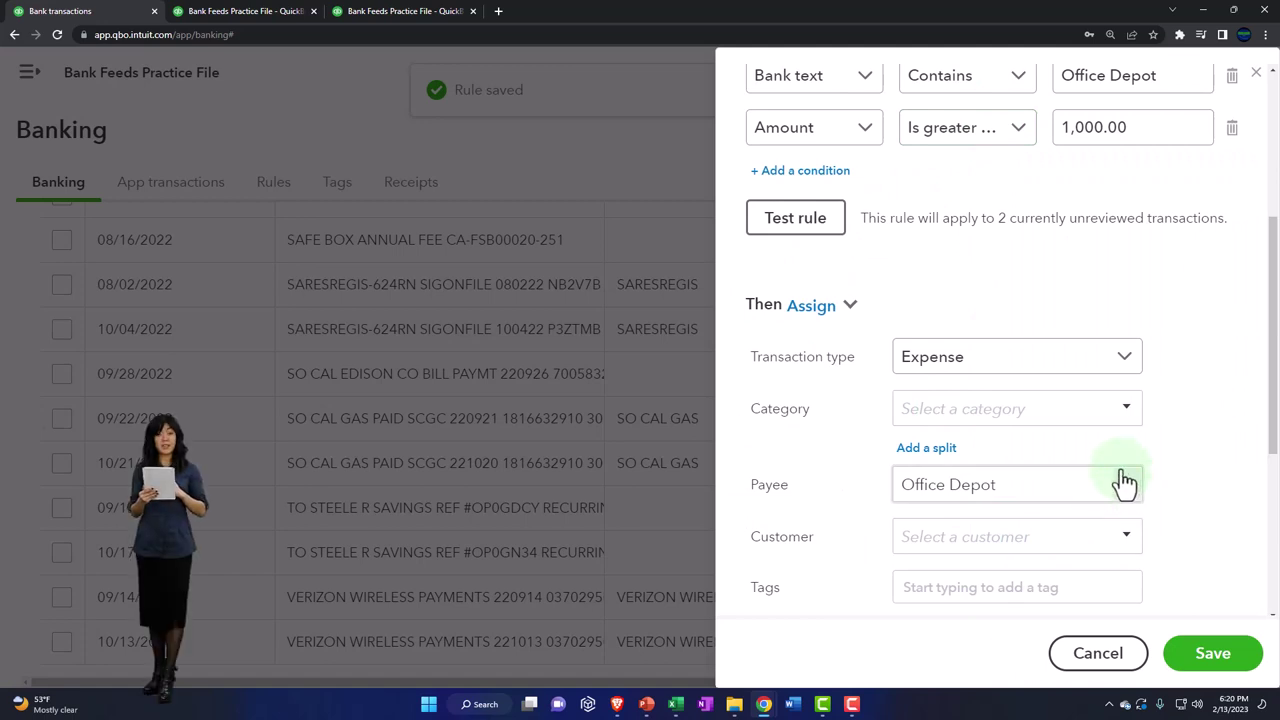
left_click(1119, 422)
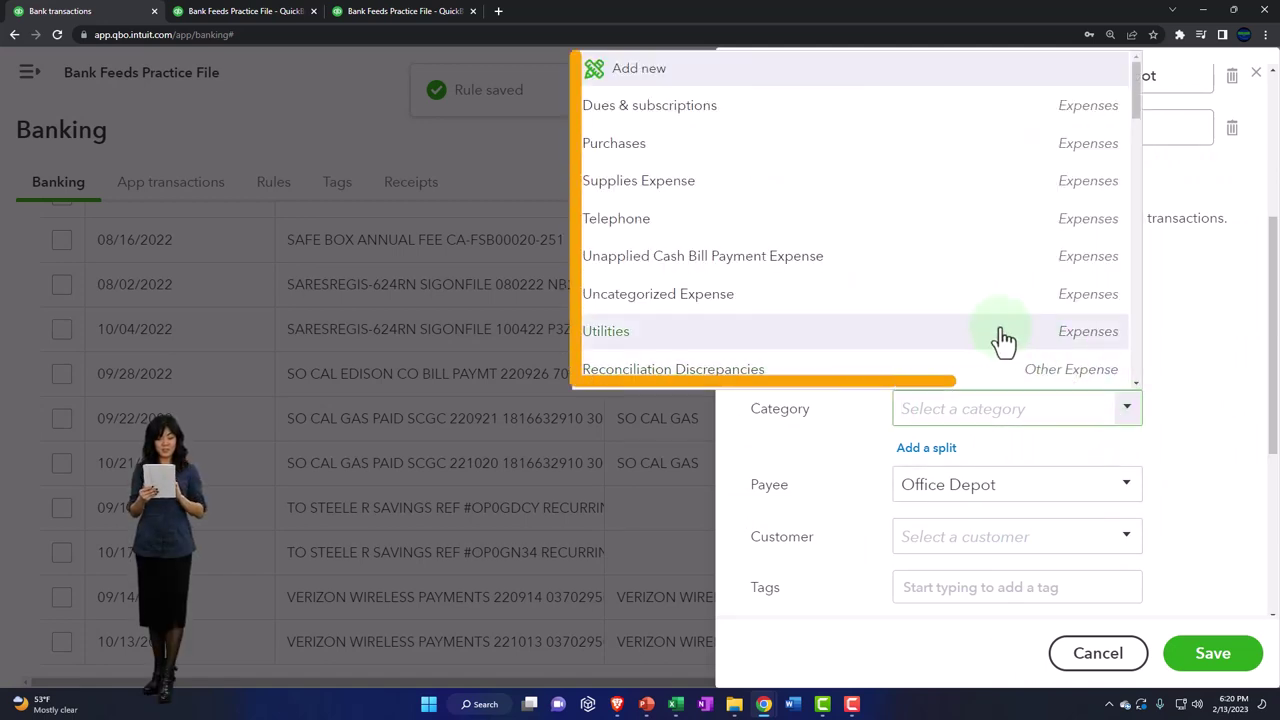
scroll(980, 332, "down", 5)
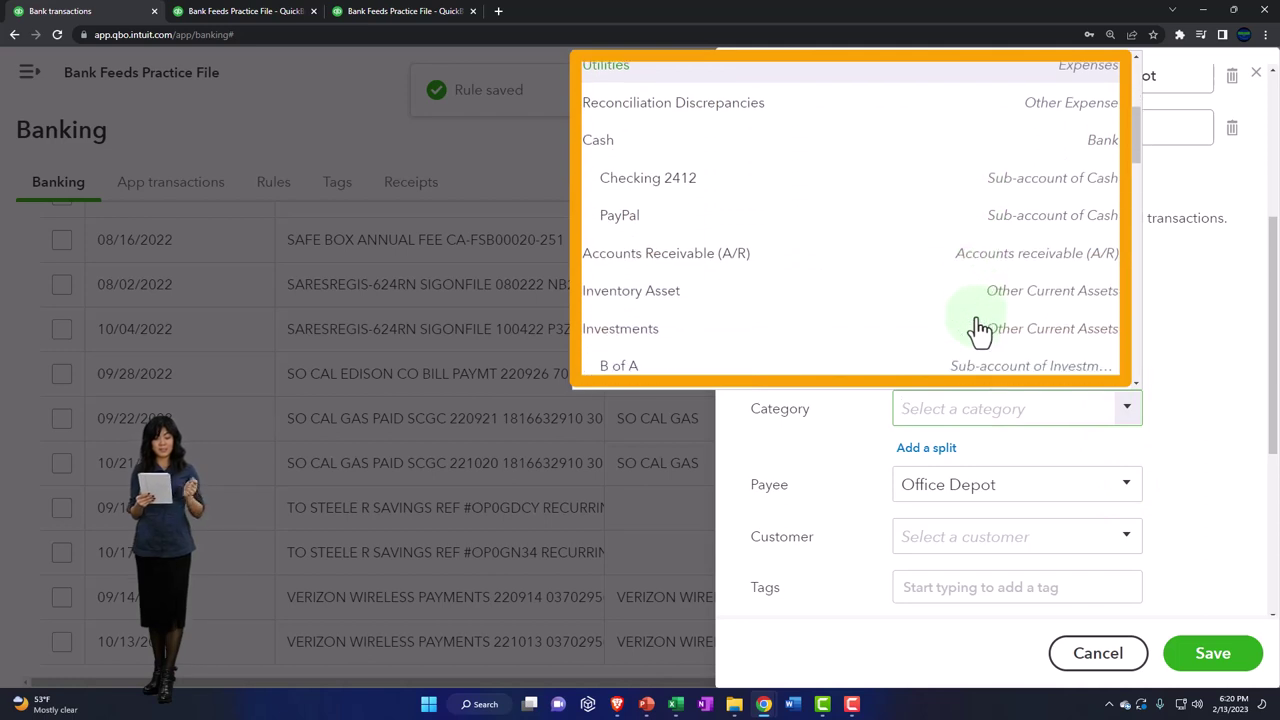
type("Equipment")
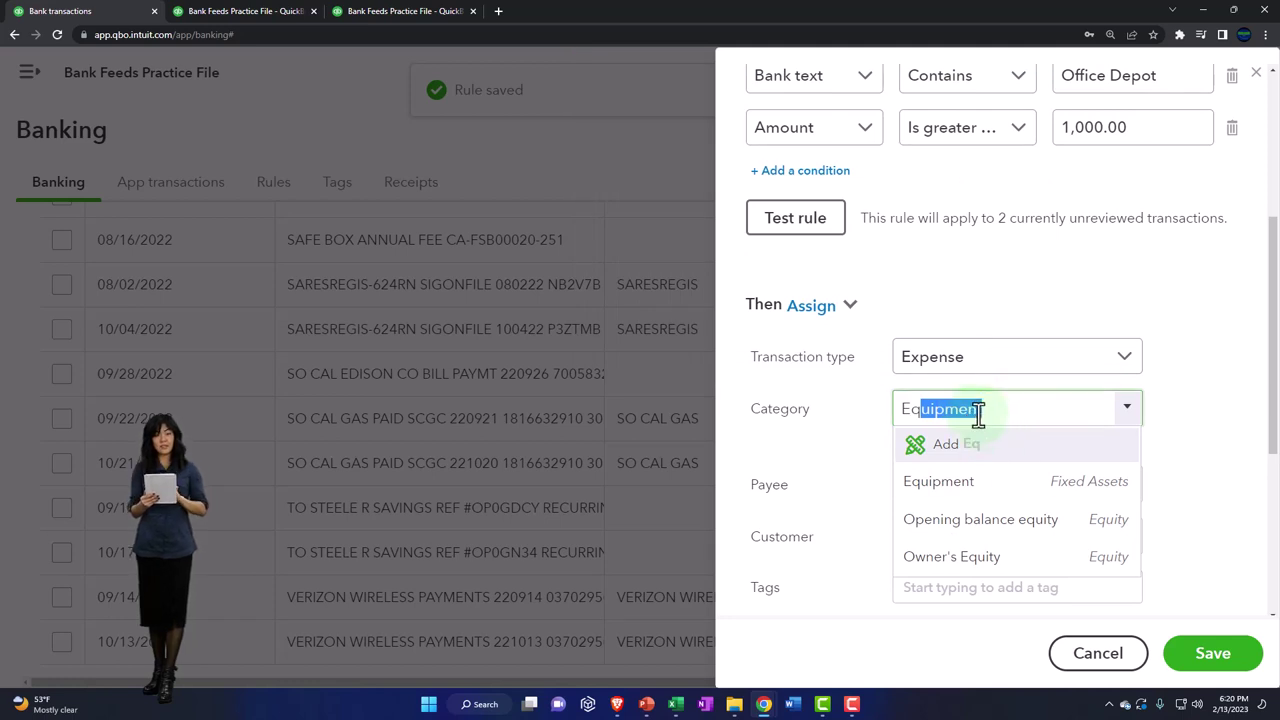
key("Tab")
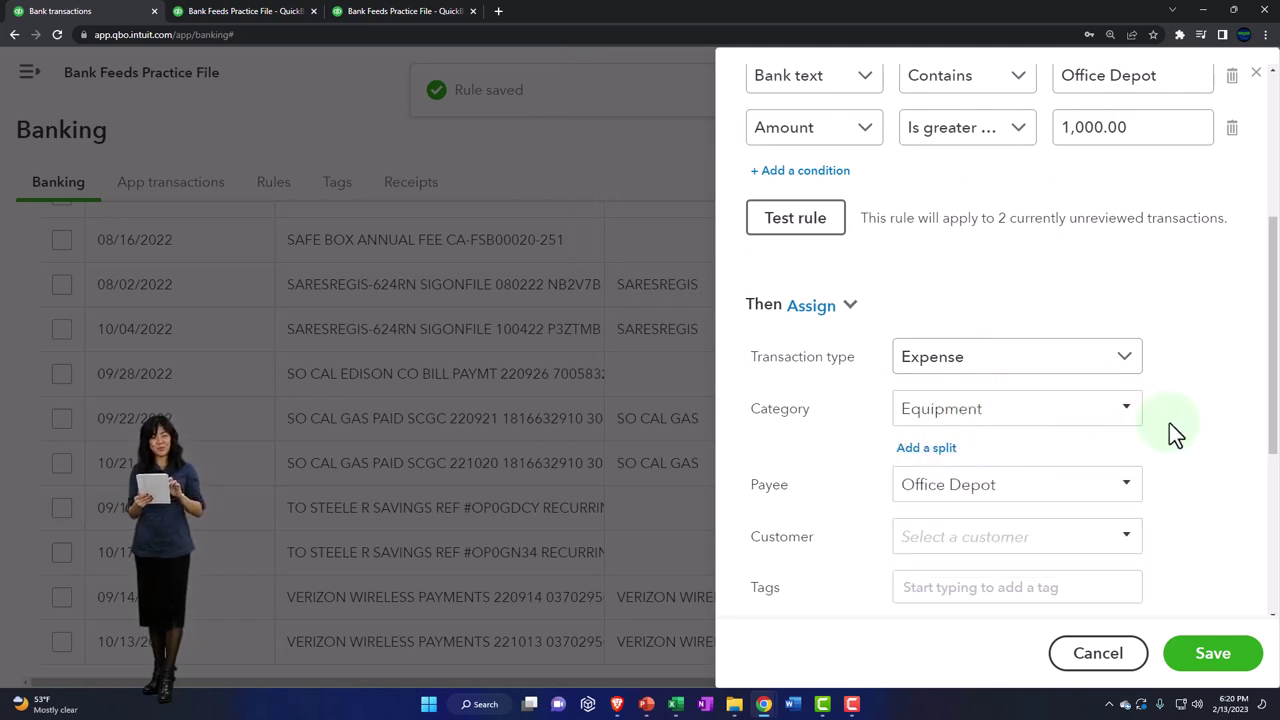
scroll(1169, 423, "down", 1)
scroll(1175, 433, "down", 1)
scroll(1169, 423, "down", 3)
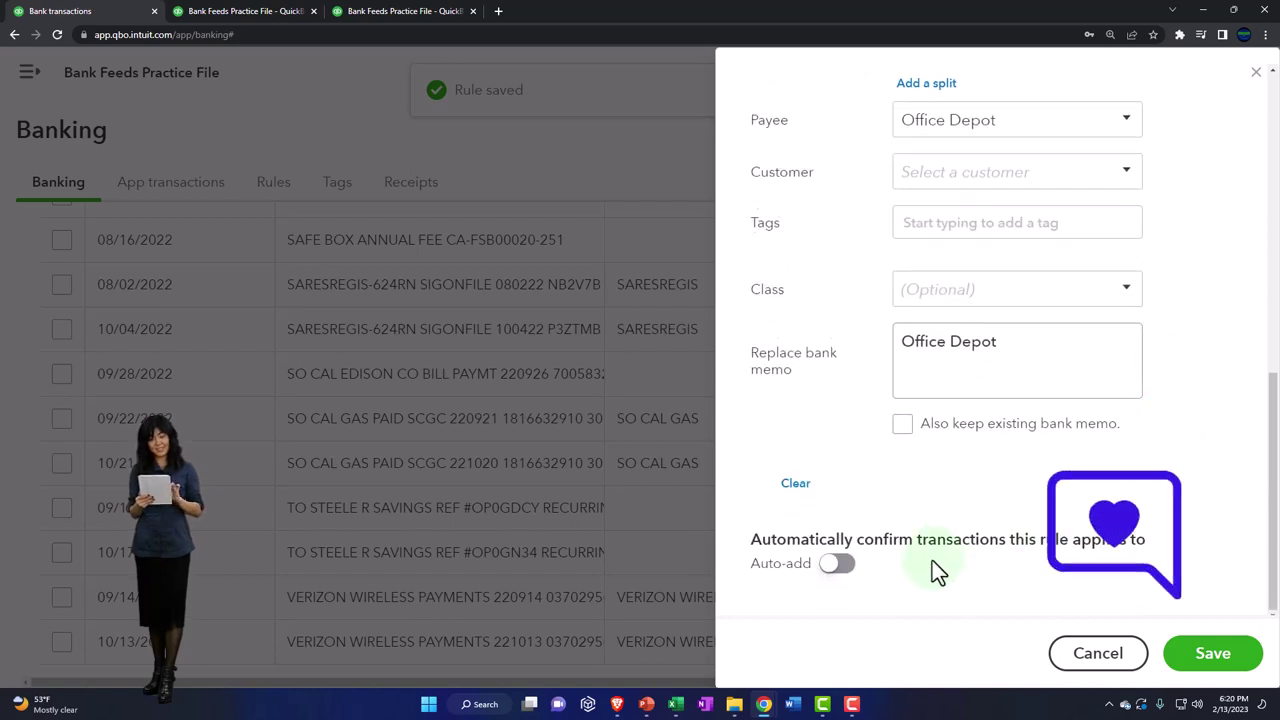
left_click(1200, 656)
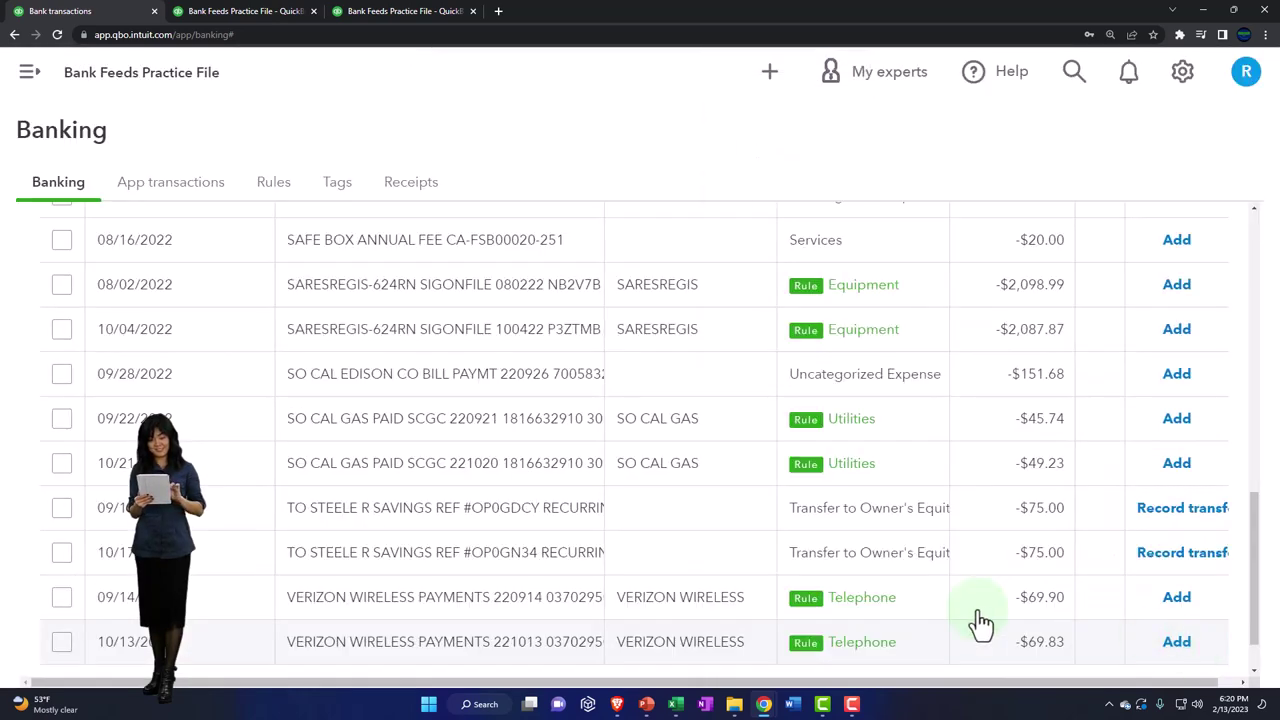
Filter the Checking 2412 transactions for review to show only the Recognized ones
scroll(420, 485, "up", 3)
scroll(420, 485, "up", 5)
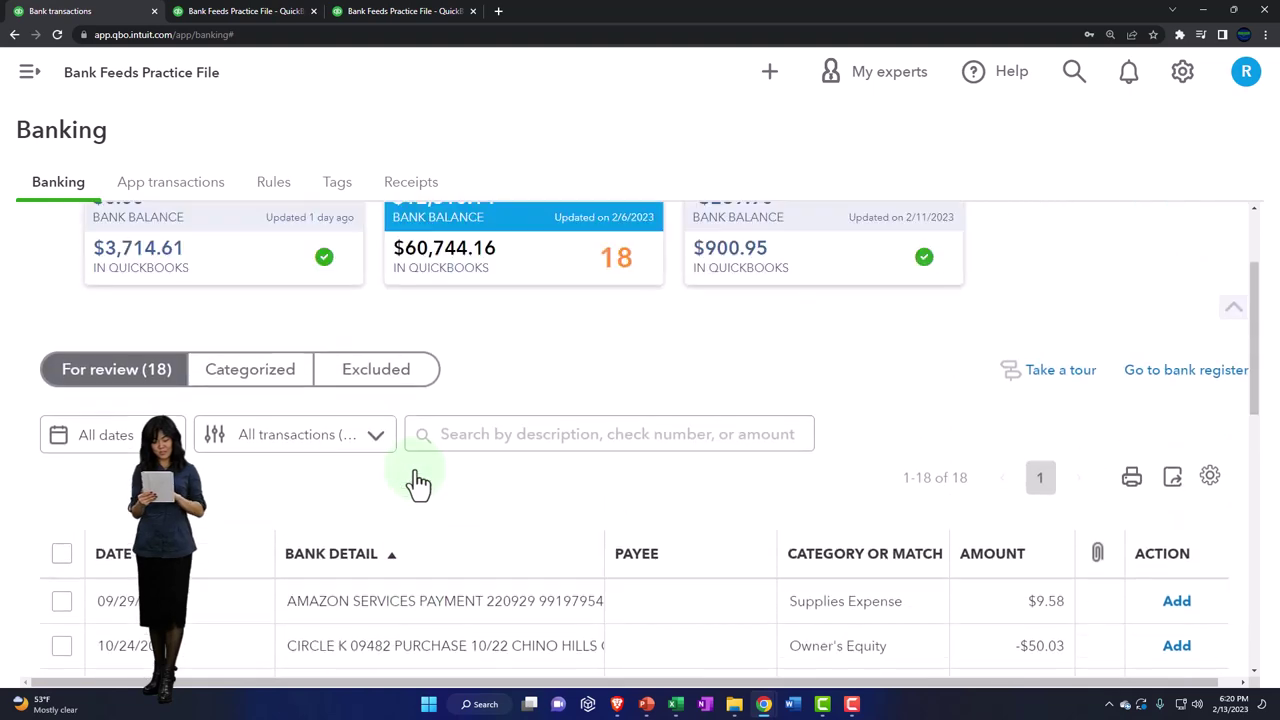
left_click(286, 517)
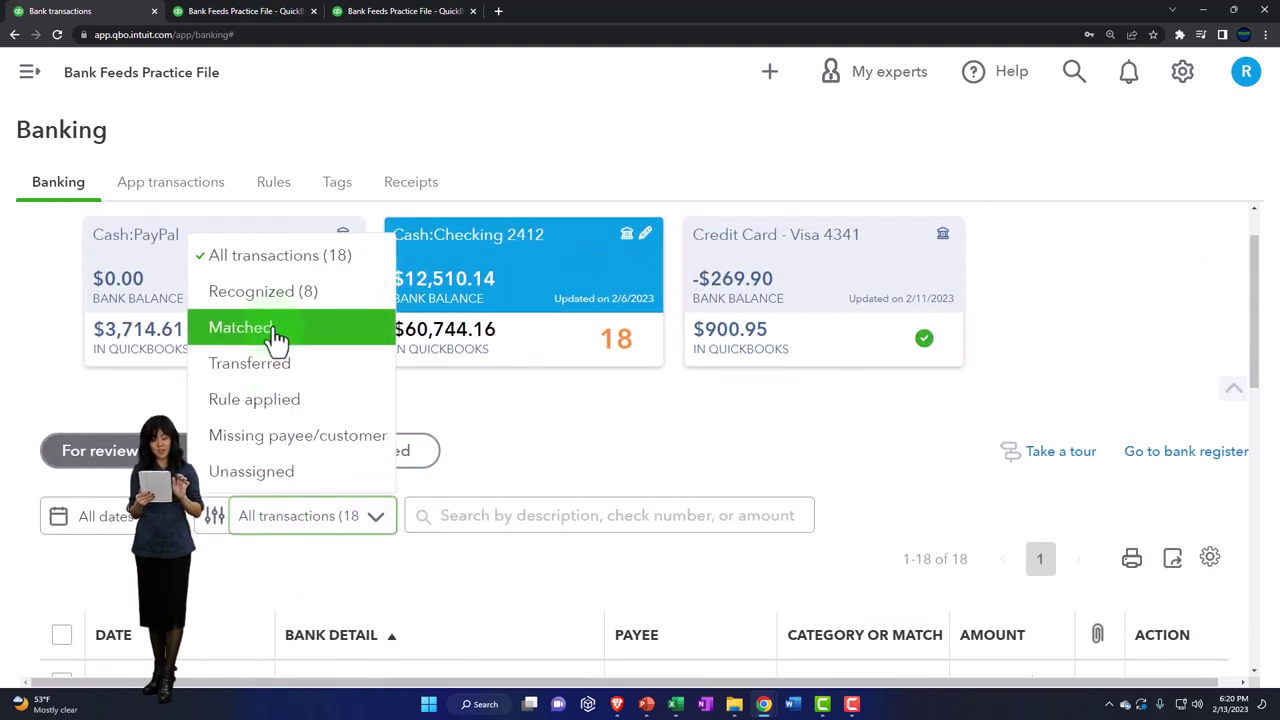
left_click(272, 295)
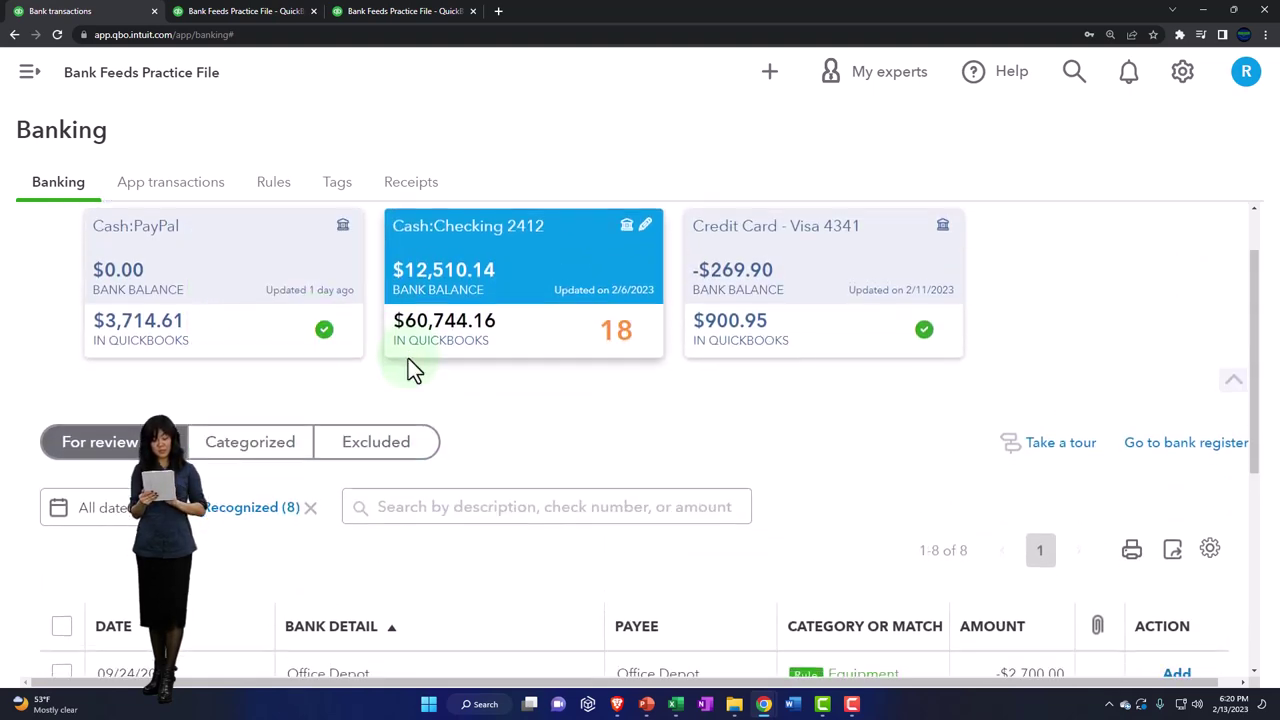
Accept the two Office Depot transactions dated 09/24/2022 and 09/28/2022 together under the Equipment category
scroll(408, 358, "down", 3)
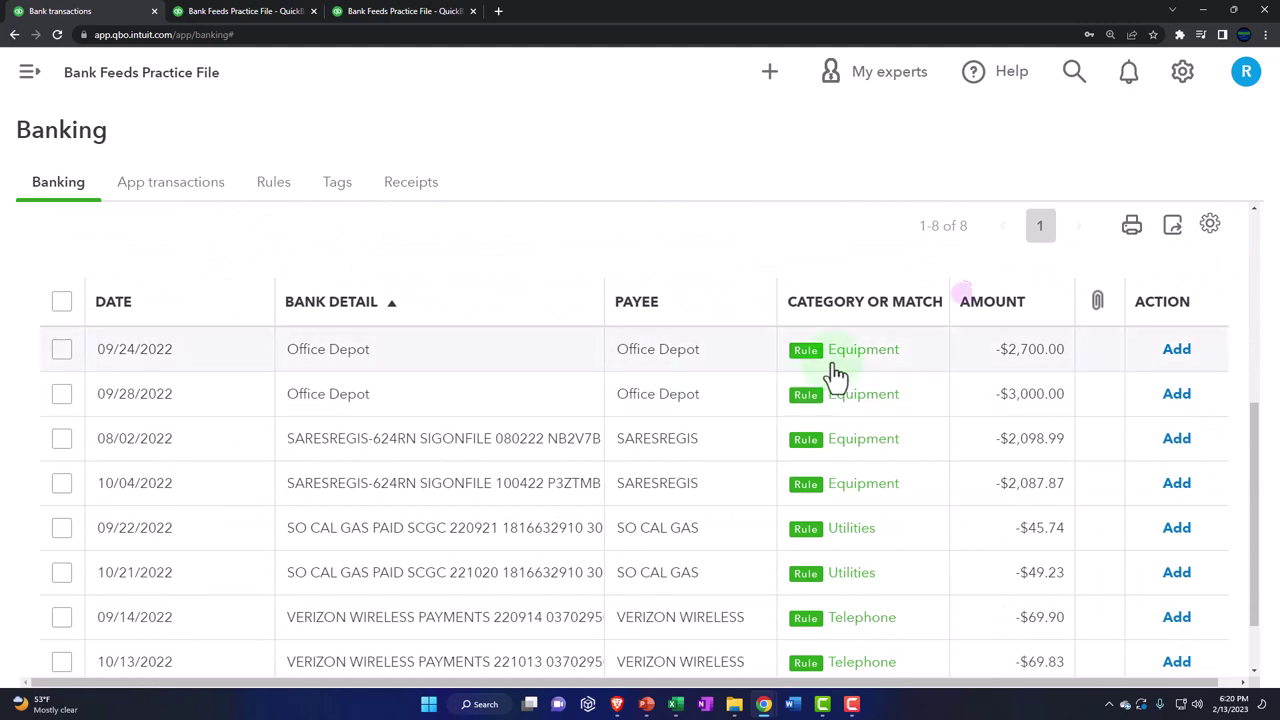
left_click(61, 349)
left_click(62, 394)
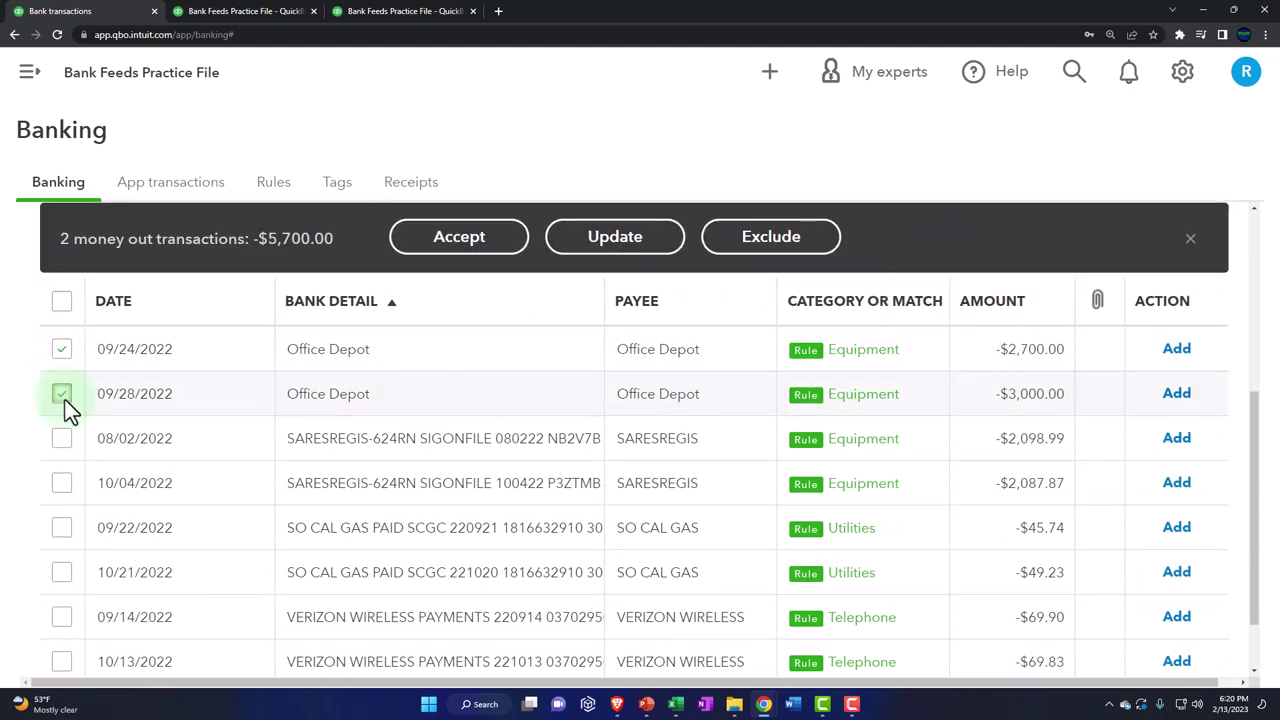
left_click(486, 248)
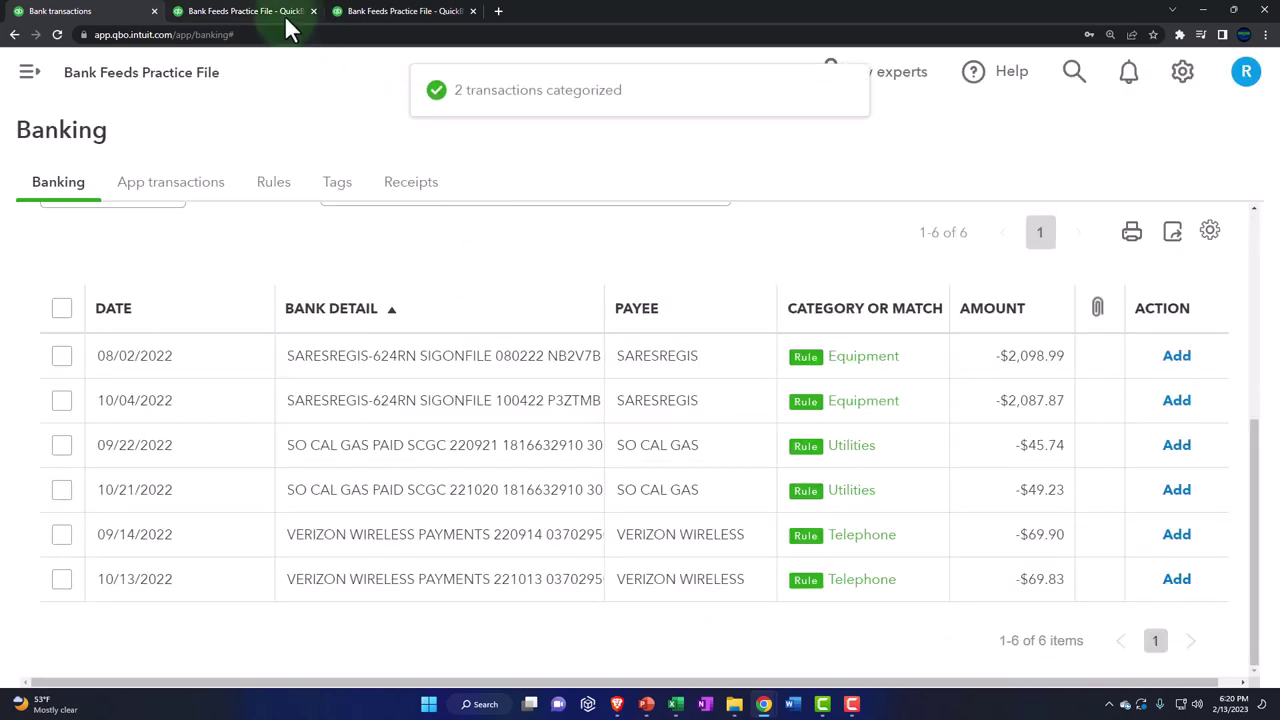
Rerun the Balance Sheet report for 01/01/2022 to 12/31/2022 and enlarge it for reading
left_click(286, 18)
scroll(572, 292, "up", 3)
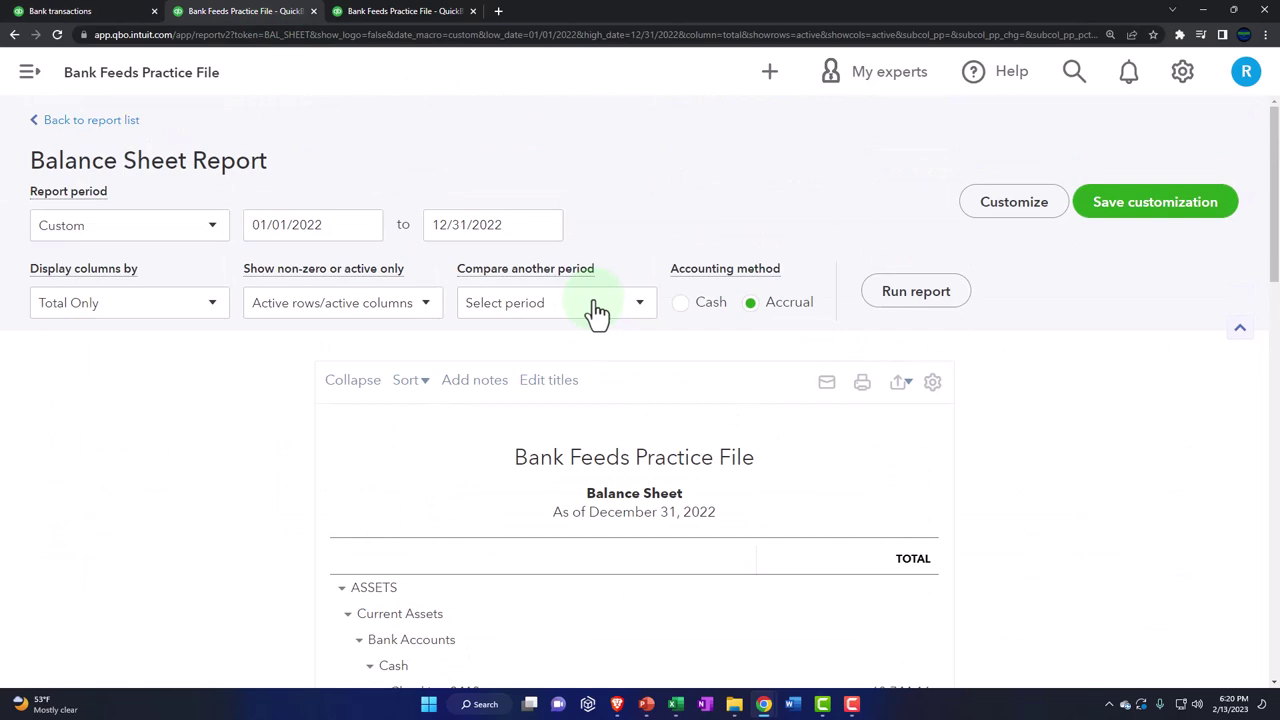
left_click(898, 296)
scroll(703, 436, "down", 3)
key("ctrl+plus")
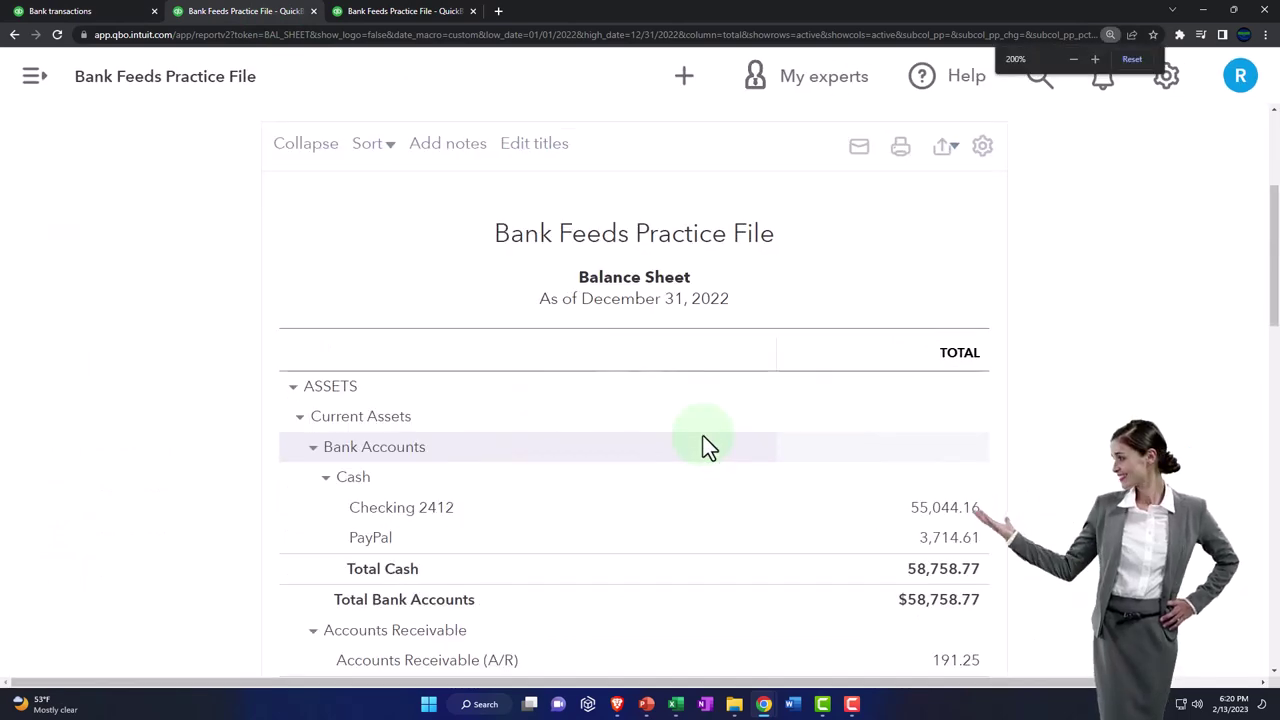
Examine the Balance Sheet's checking account, other current assets and Equipment balance under Fixed Assets
scroll(703, 436, "down", 2)
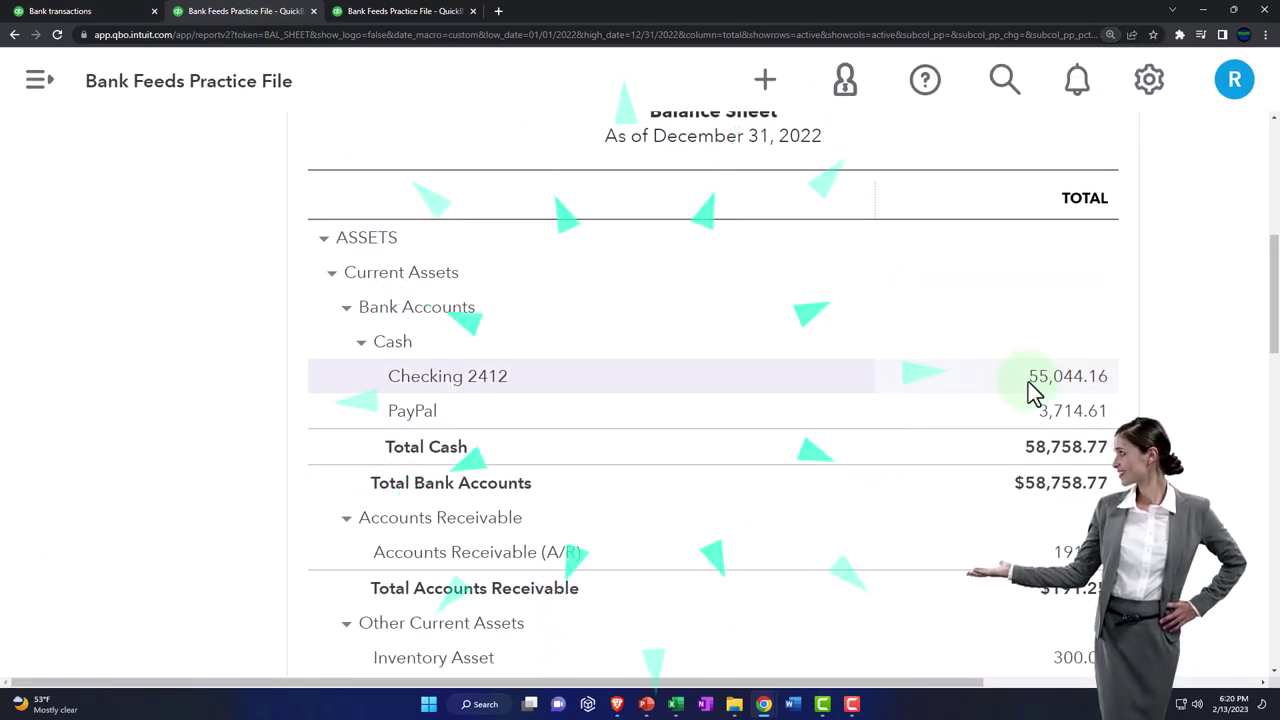
scroll(1033, 390, "down", 3)
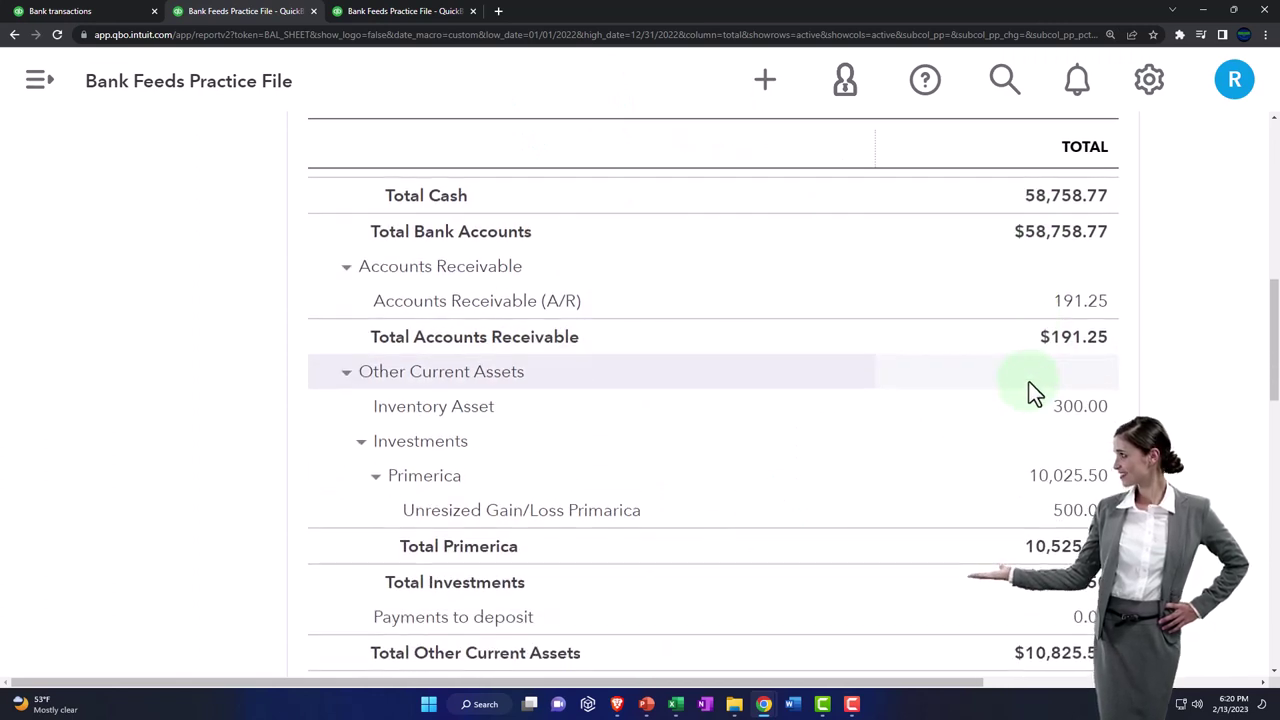
scroll(1033, 390, "down", 2)
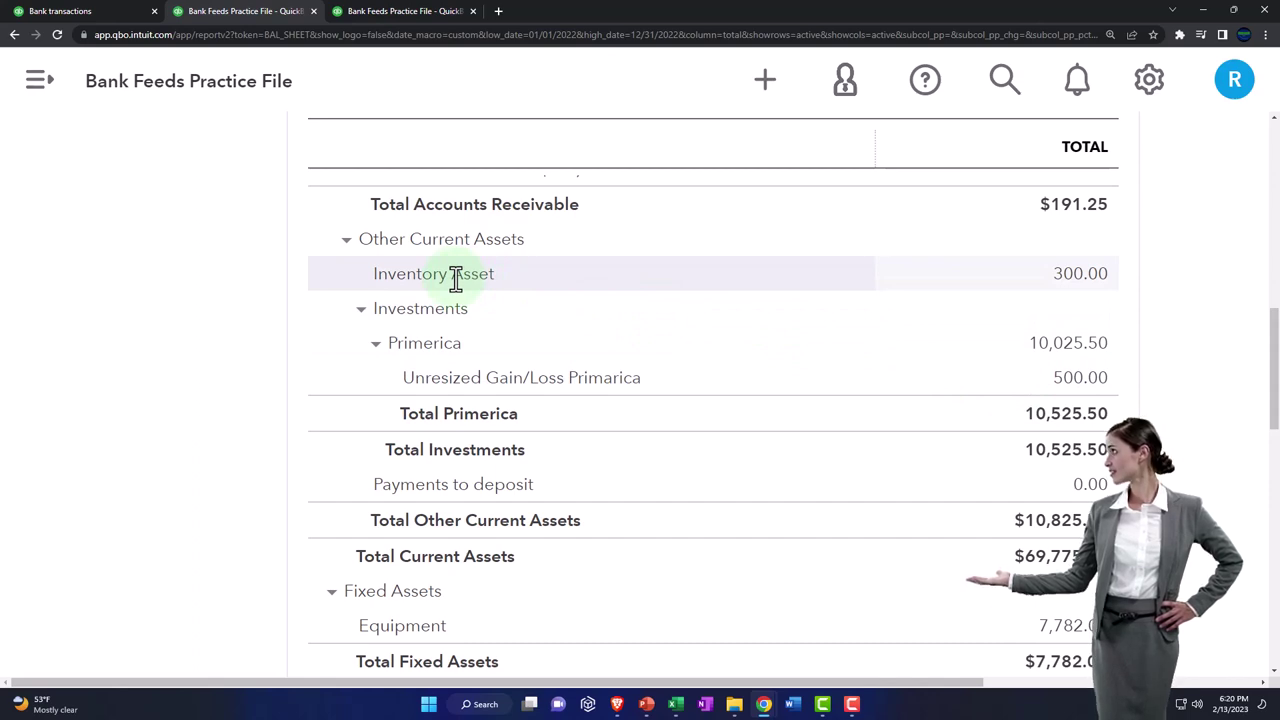
scroll(455, 278, "up", 6)
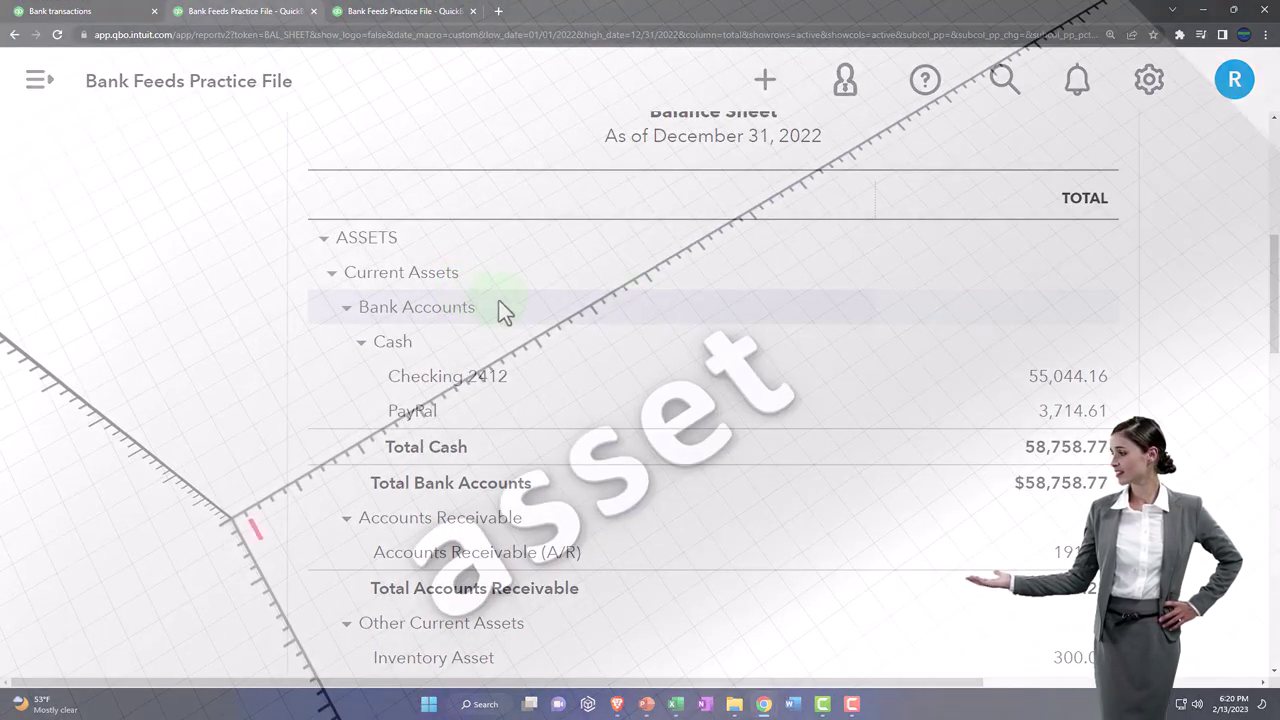
scroll(957, 266, "up", 1)
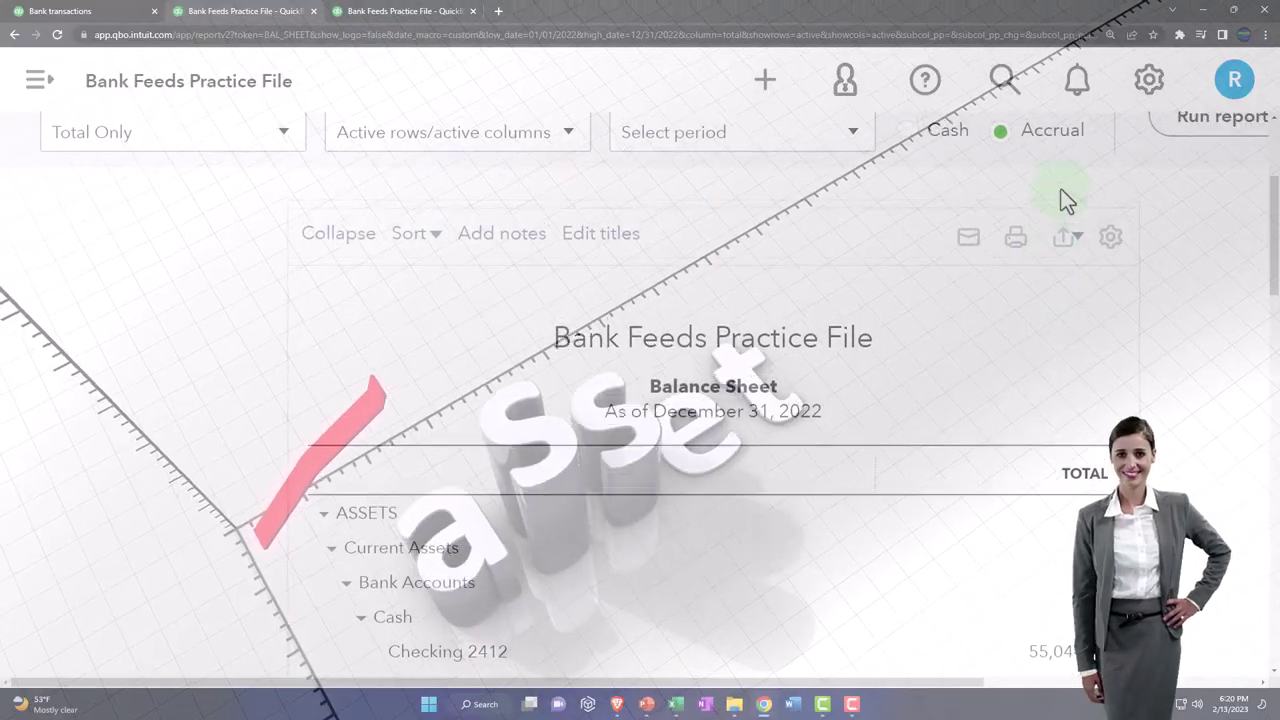
key("ctrl+minus")
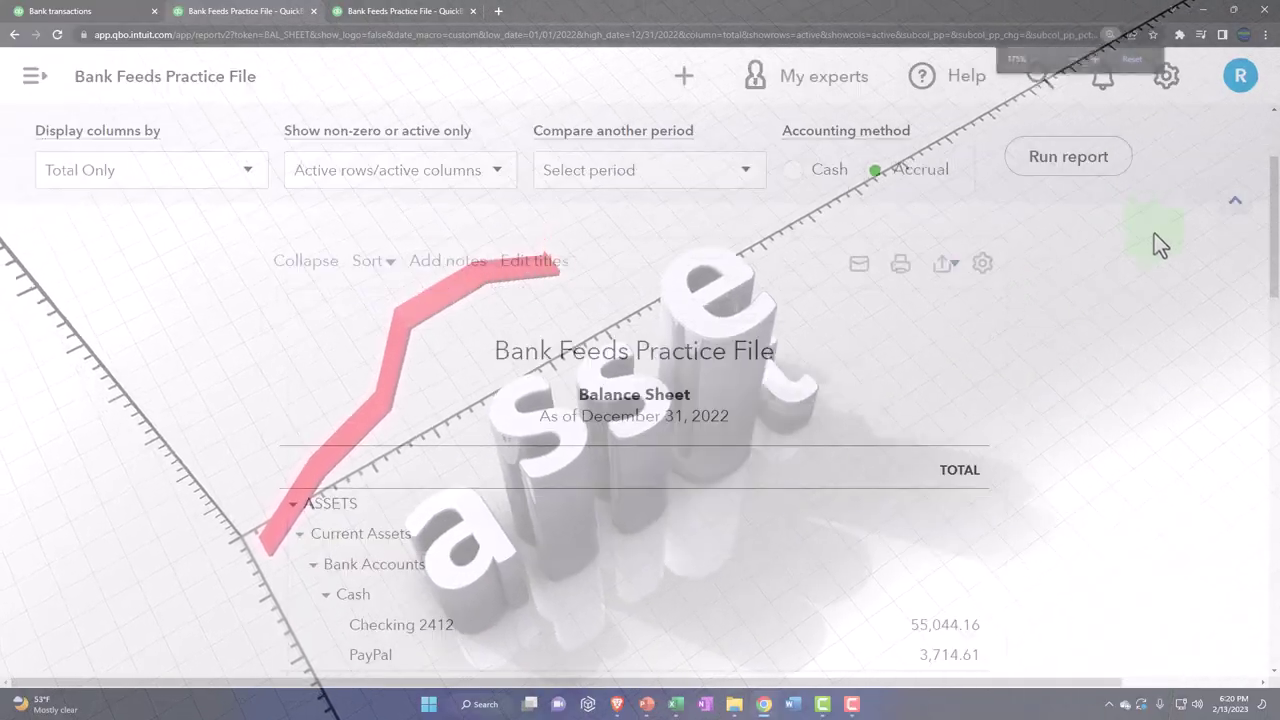
scroll(169, 395, "down", 3)
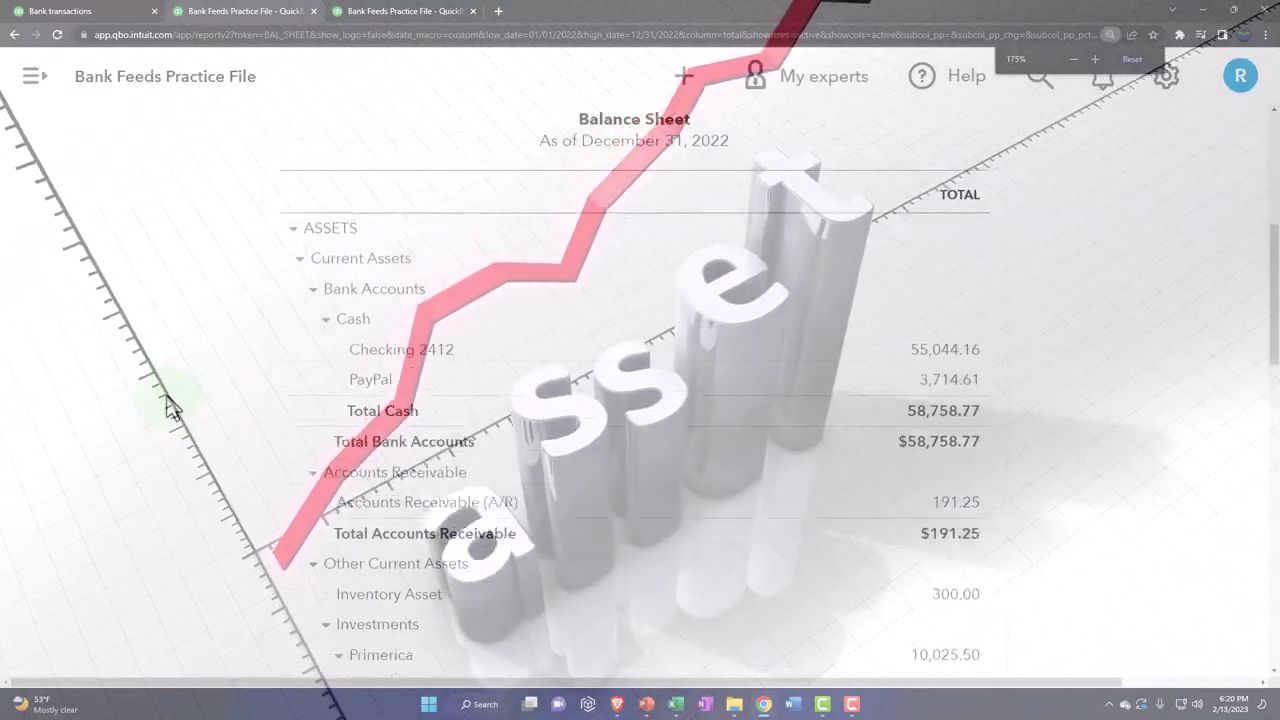
scroll(170, 405, "down", 2)
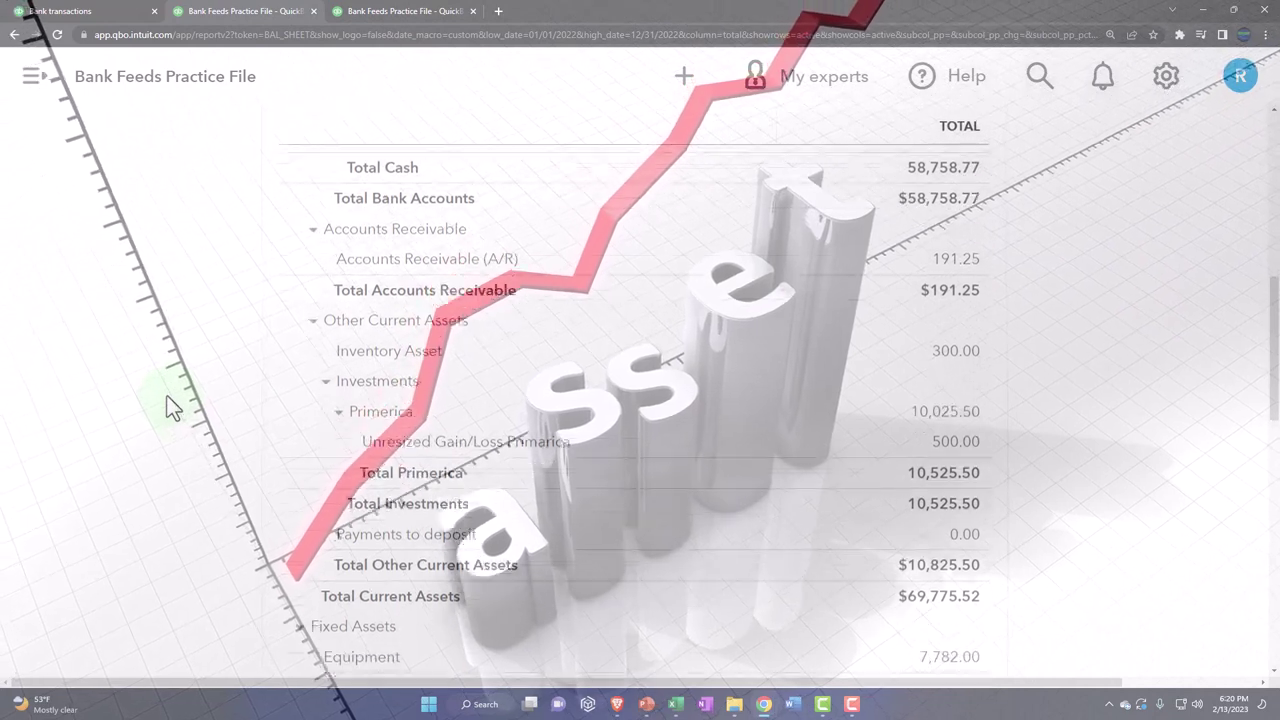
scroll(170, 400, "down", 2)
scroll(305, 451, "down", 1)
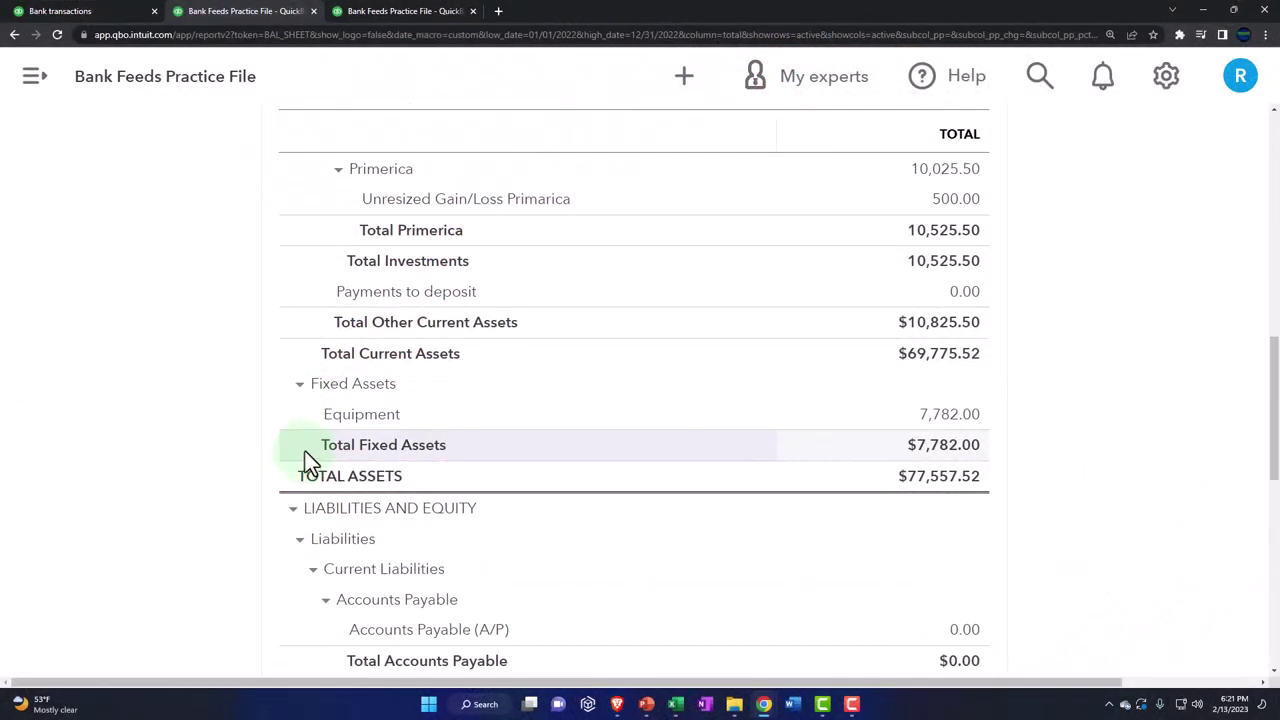
Review the transaction detail behind the Equipment fixed asset balance, then return to the Balance Sheet
left_click(955, 422)
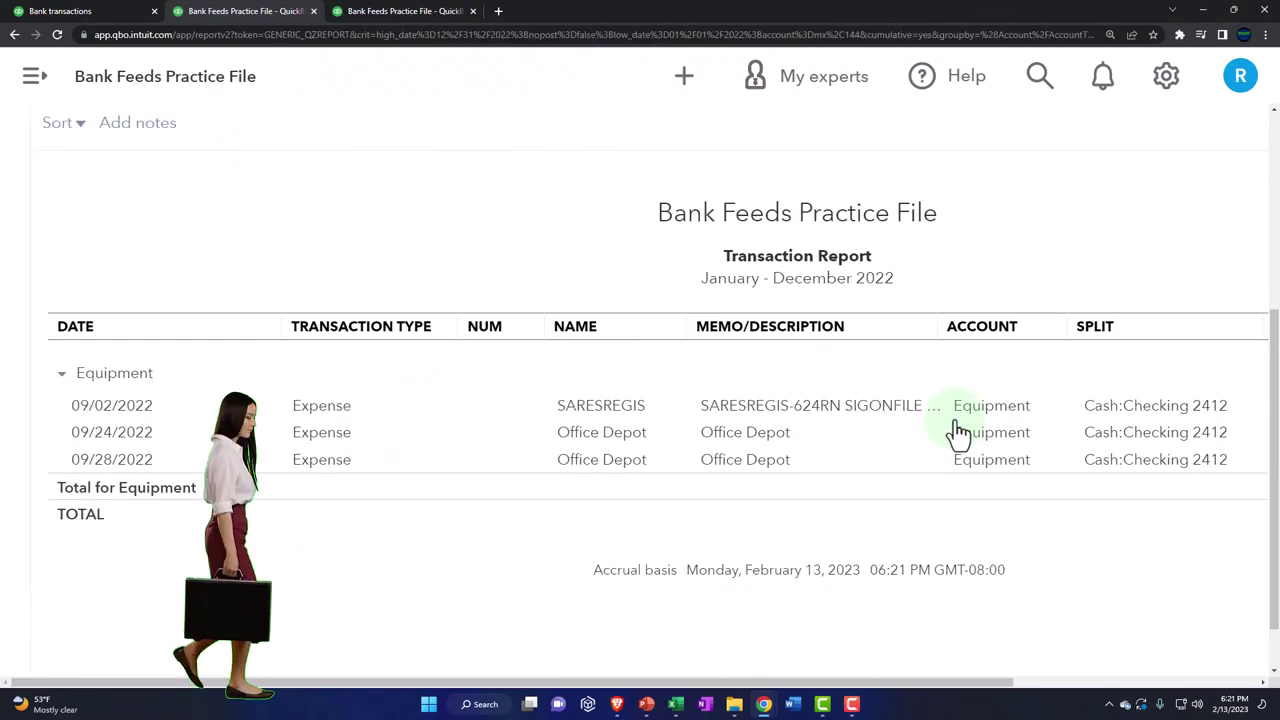
key("ctrl+minus")
key("ctrl+minus")
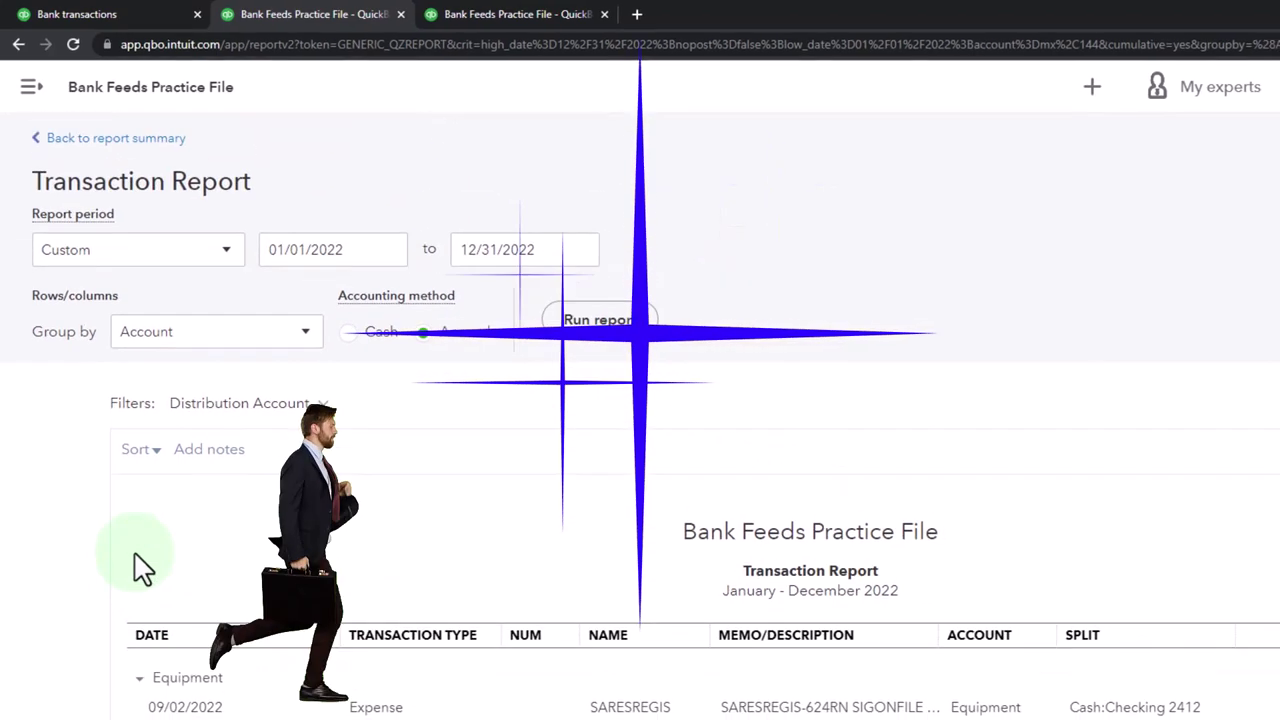
left_click(105, 135)
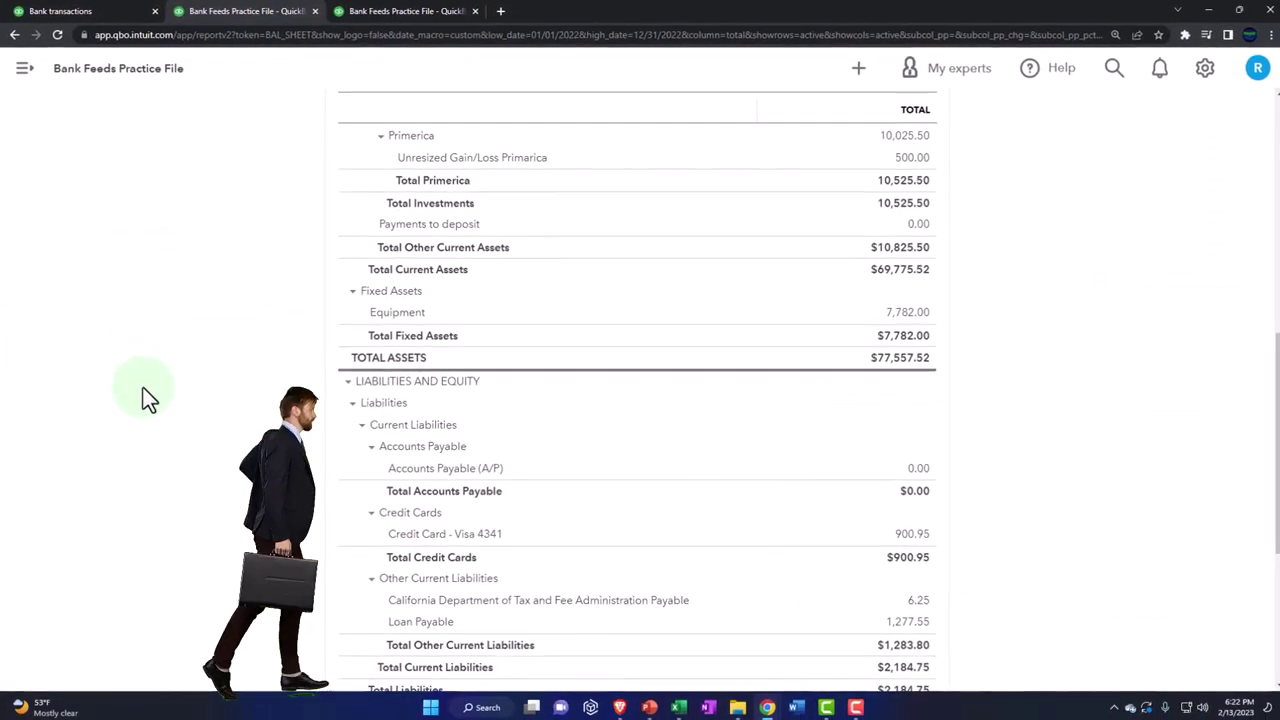
key("ctrl+plus")
key("ctrl+plus")
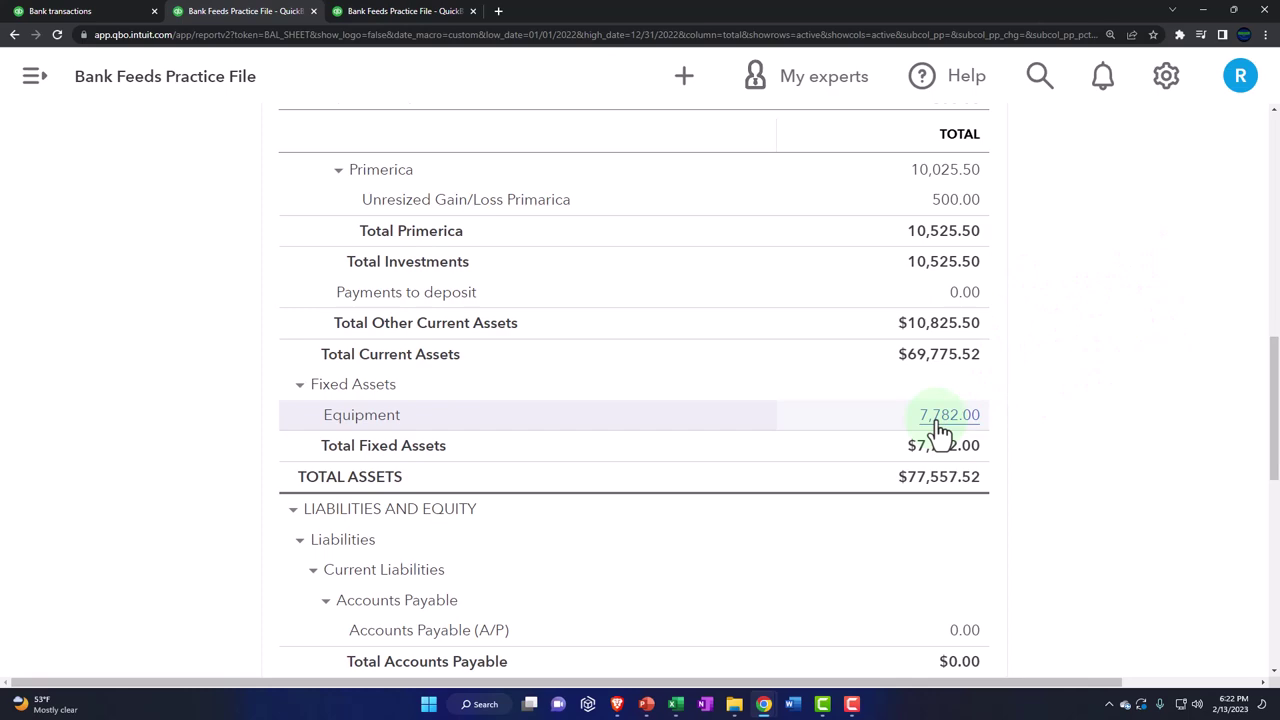
Rerun the 2022 Profit and Loss report and check the Supplies Expense line under Expenses
left_click(392, 15)
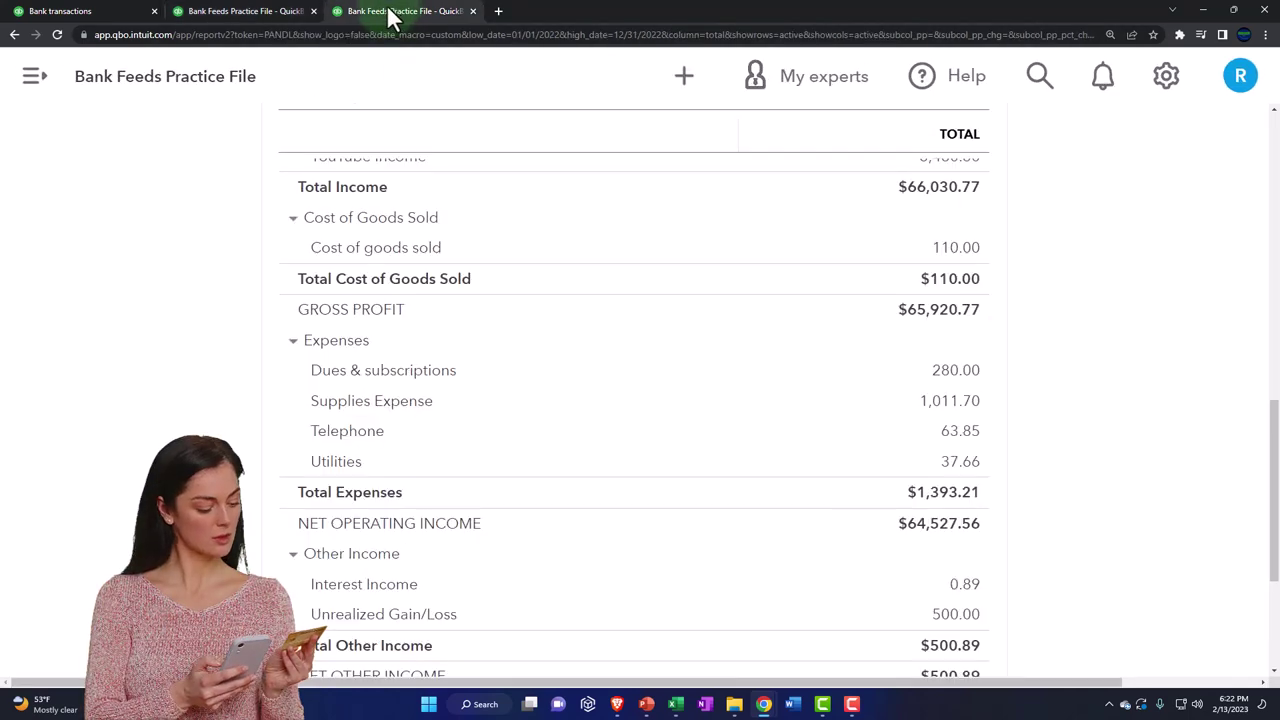
scroll(770, 362, "up", 3)
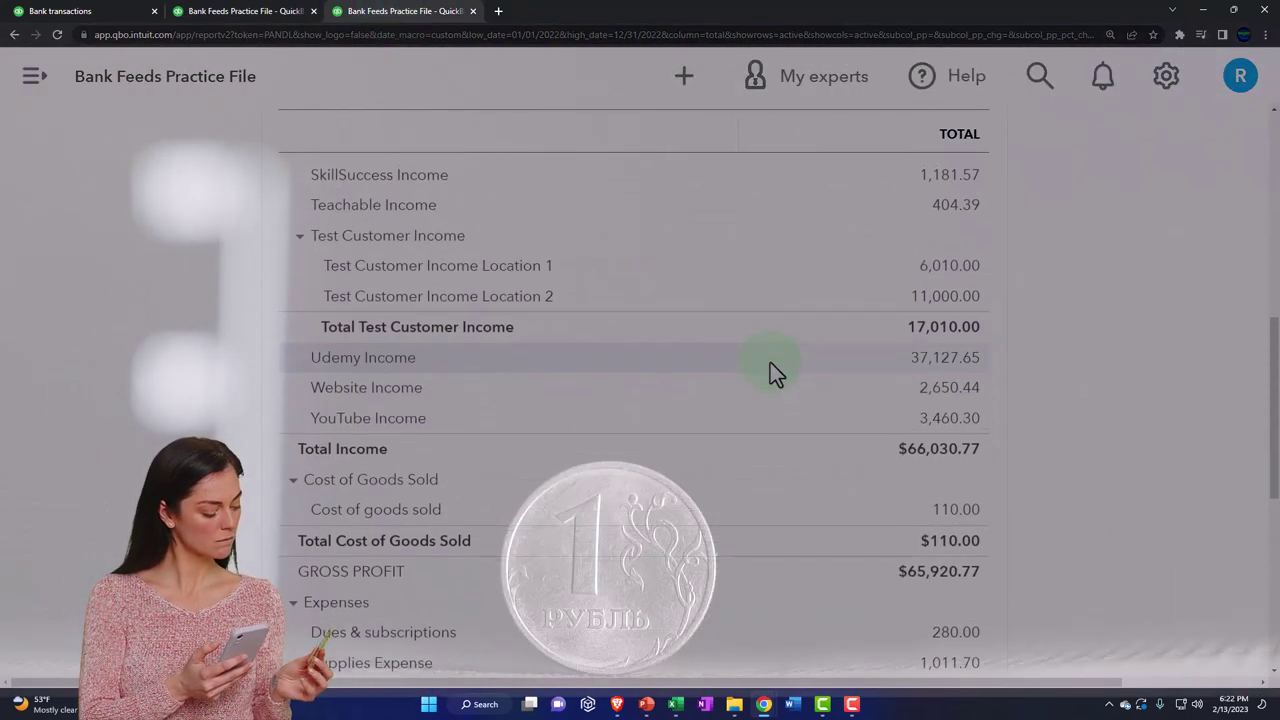
scroll(770, 362, "up", 8)
left_click(1045, 305)
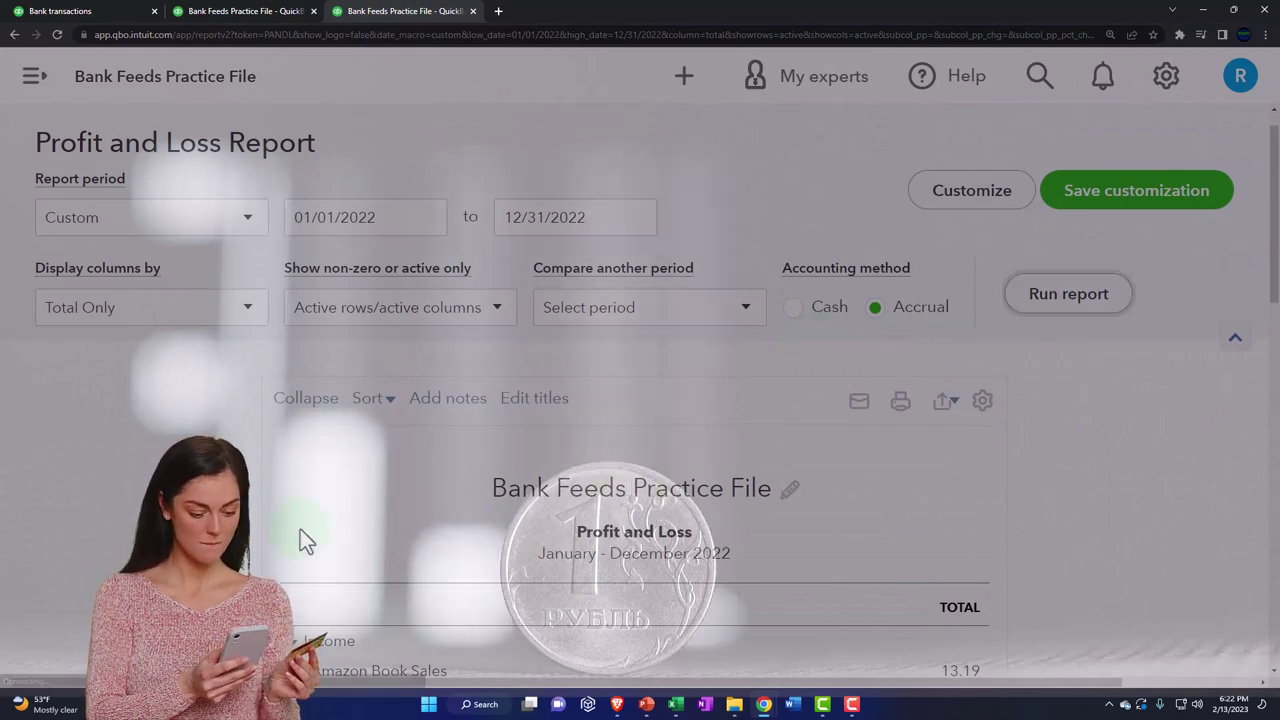
scroll(305, 540, "down", 7)
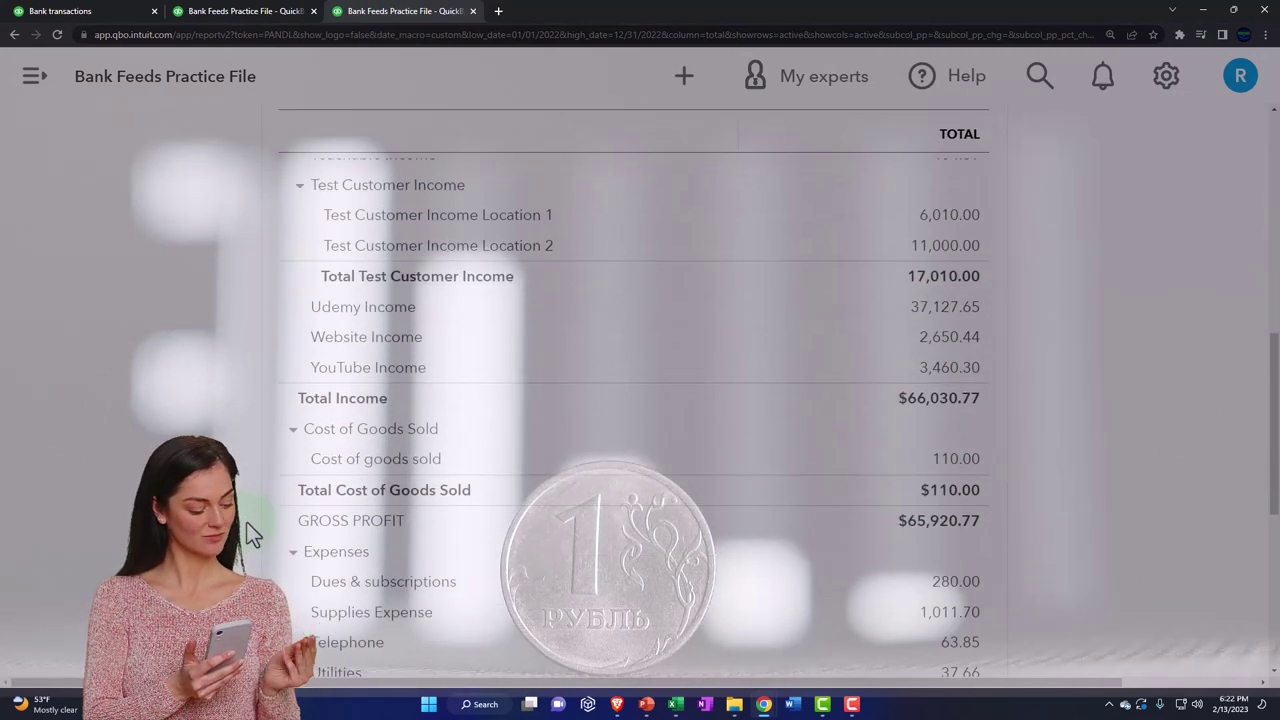
scroll(252, 535, "down", 2)
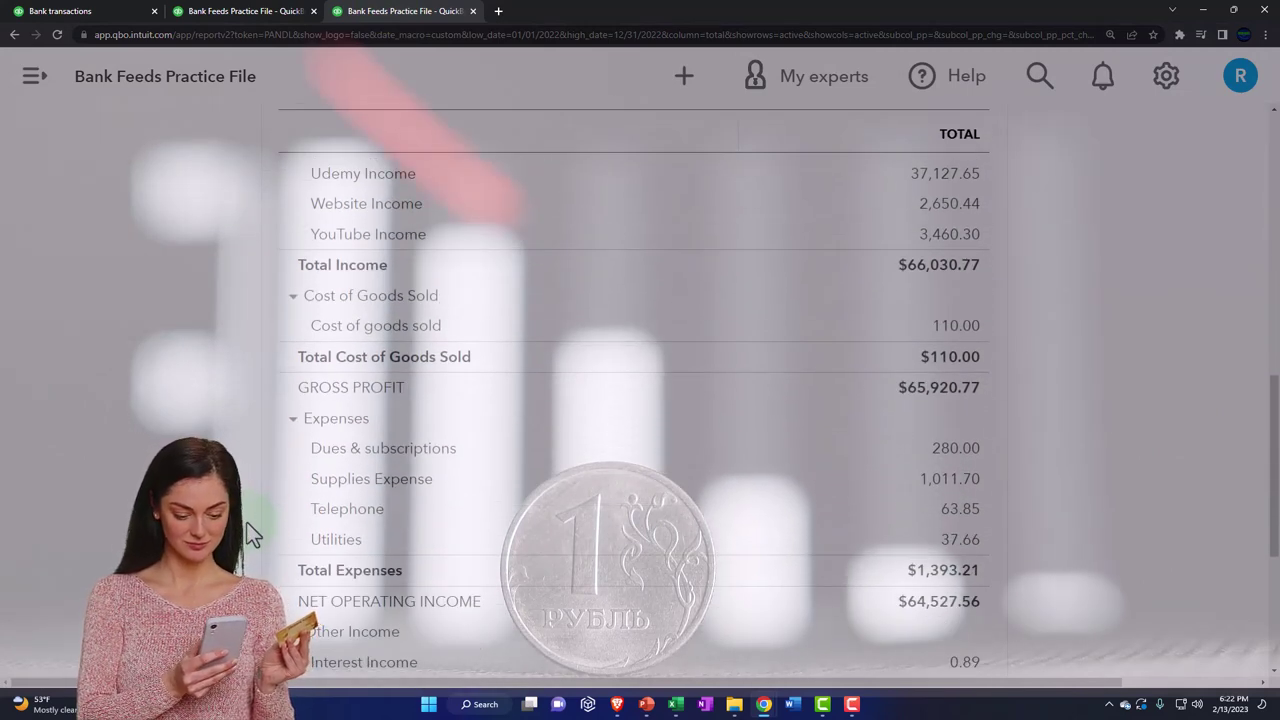
scroll(252, 535, "down", 3)
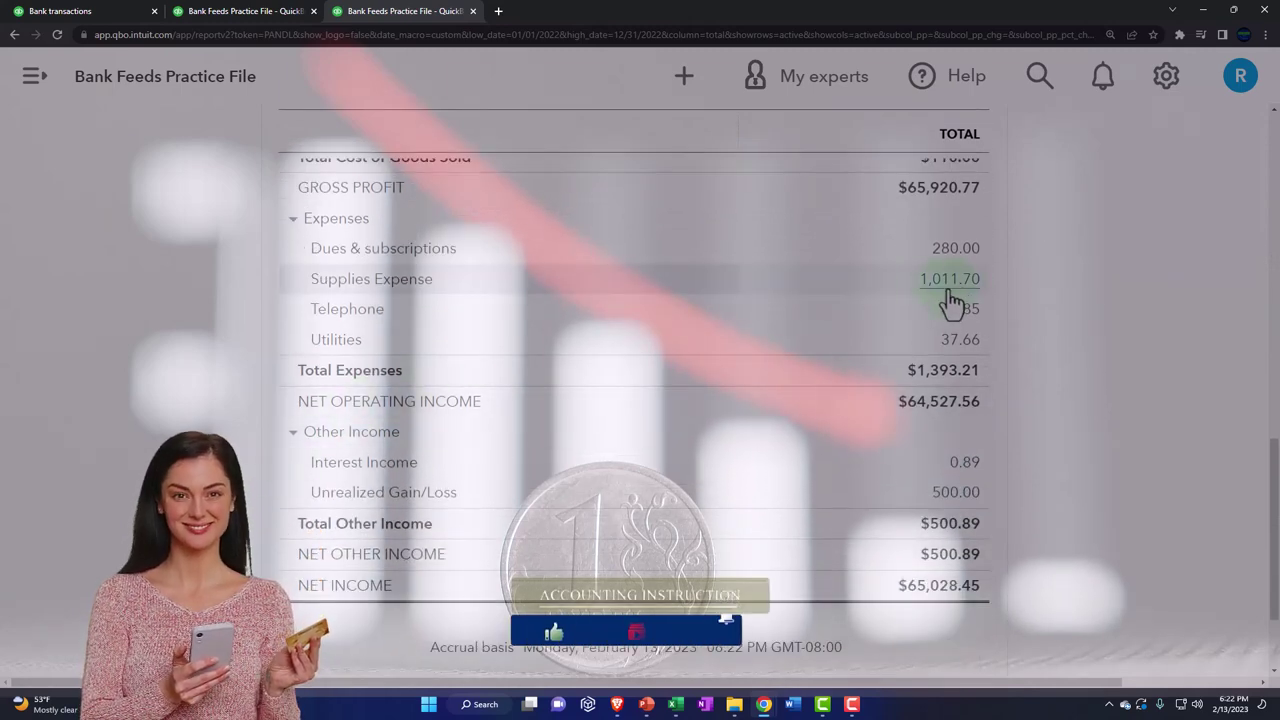